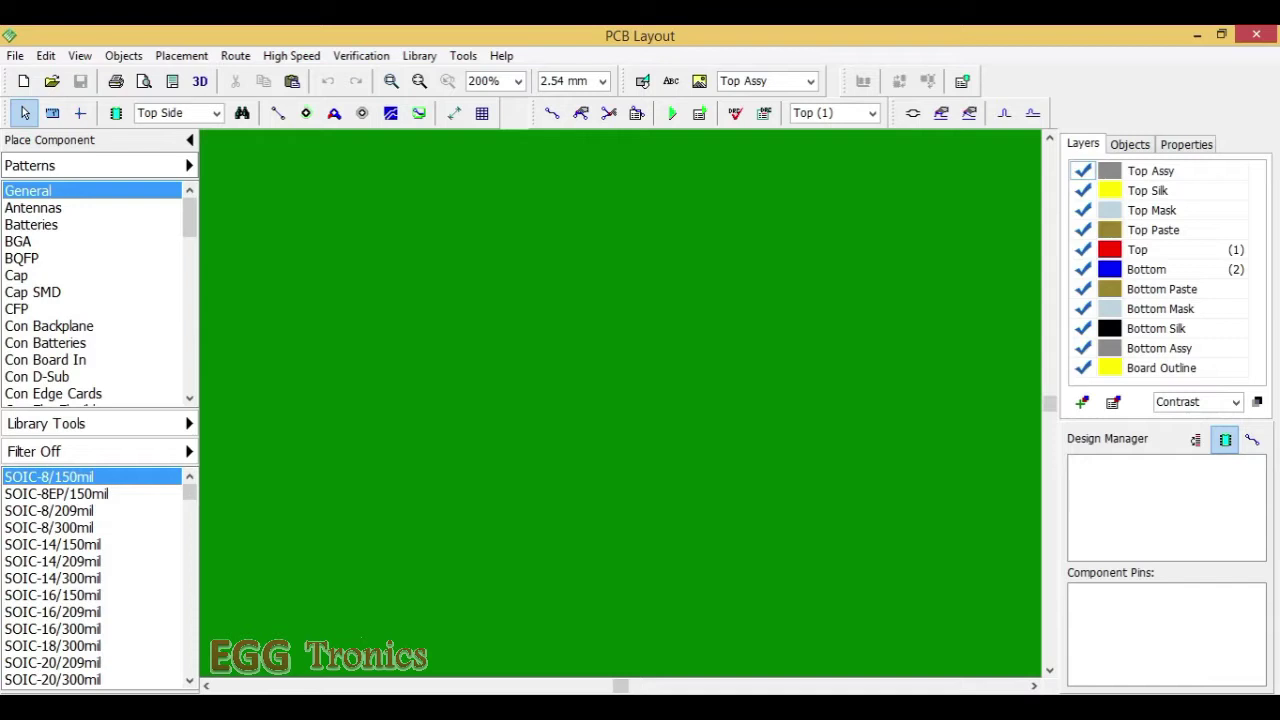
Open the L293d H bridge DC motor 1.2A datasheet in Foxit Reader and examine its supply-voltage range and L293D output current ratings.
right_click(147, 708)
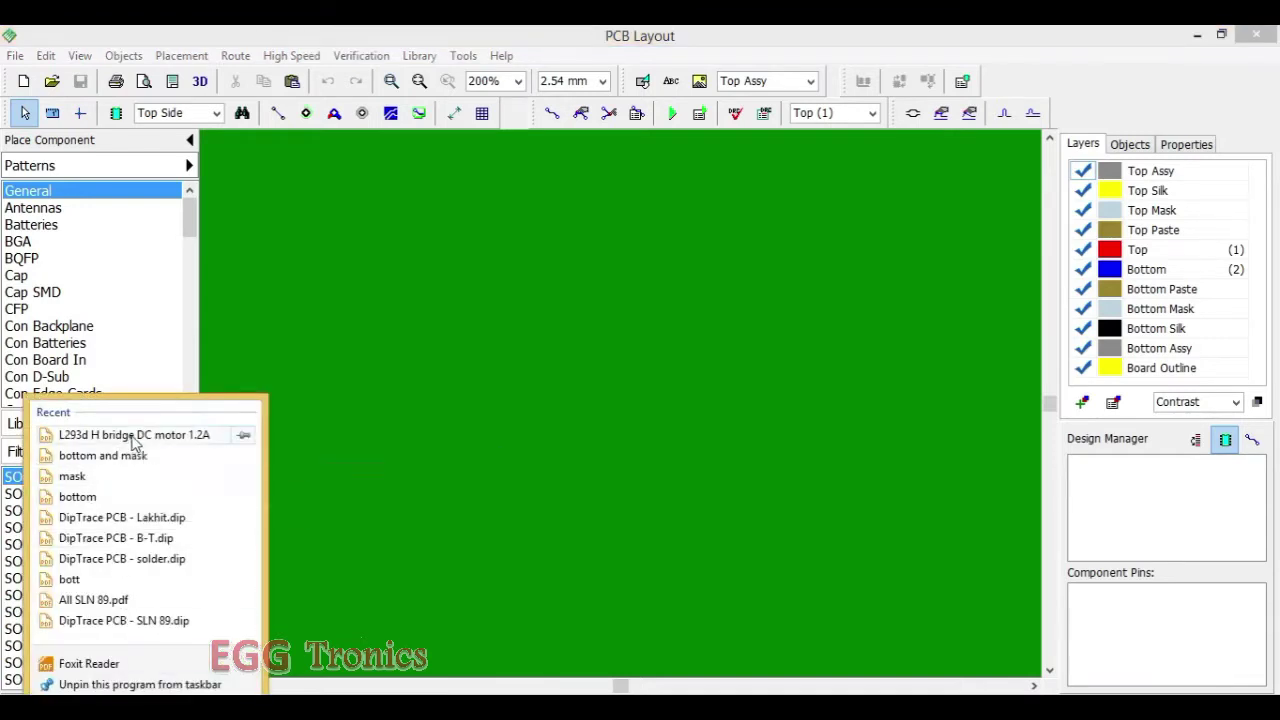
left_click(531, 510)
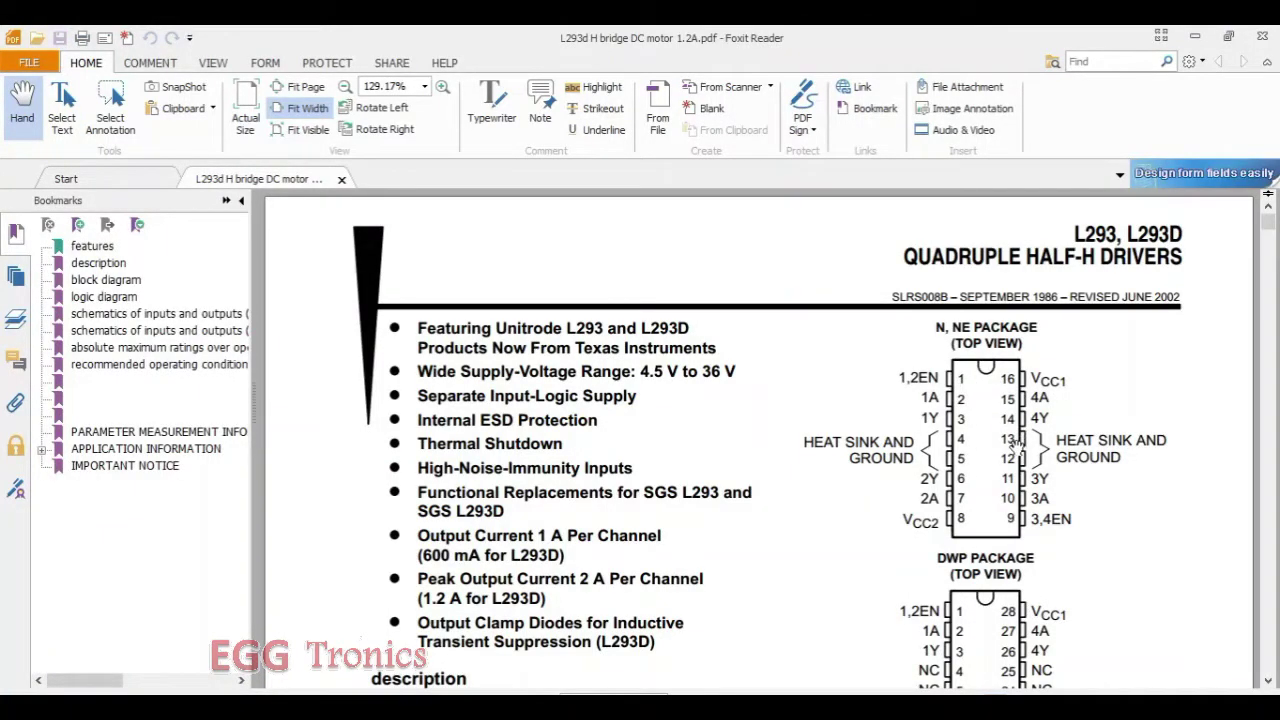
left_click_drag(640, 371, 739, 386)
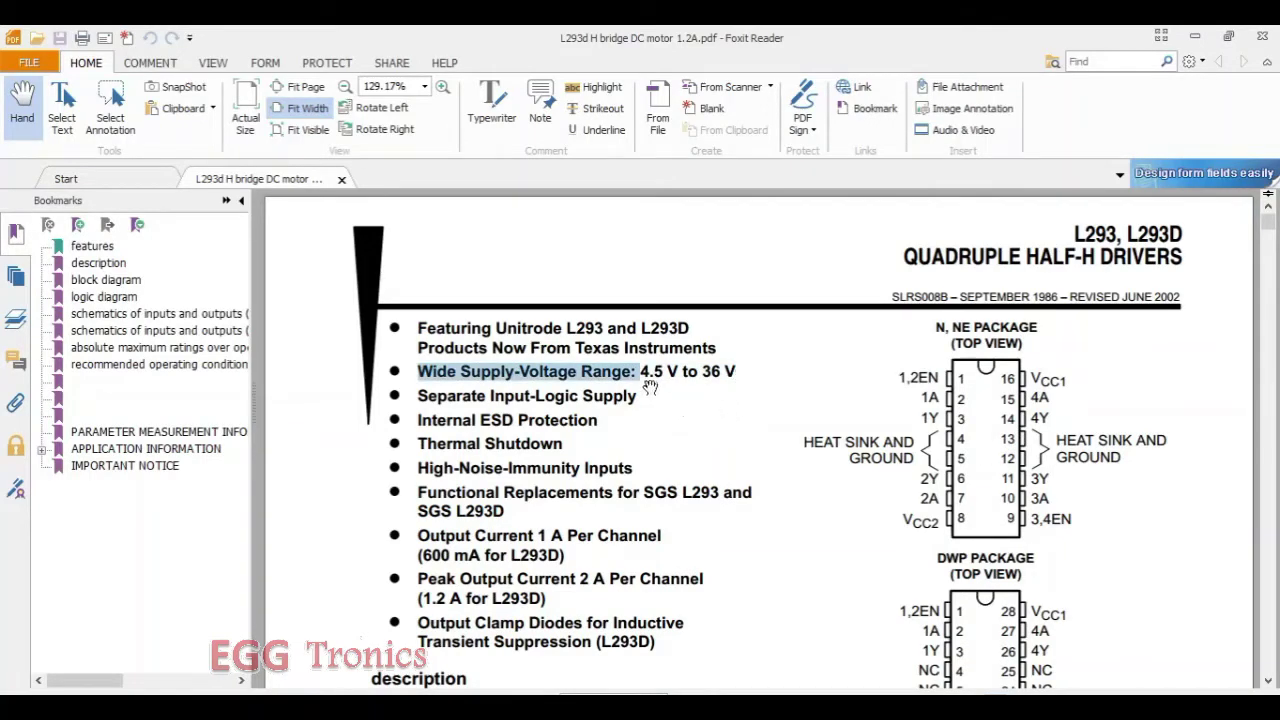
left_click(716, 384)
scroll(746, 416, "down", 2)
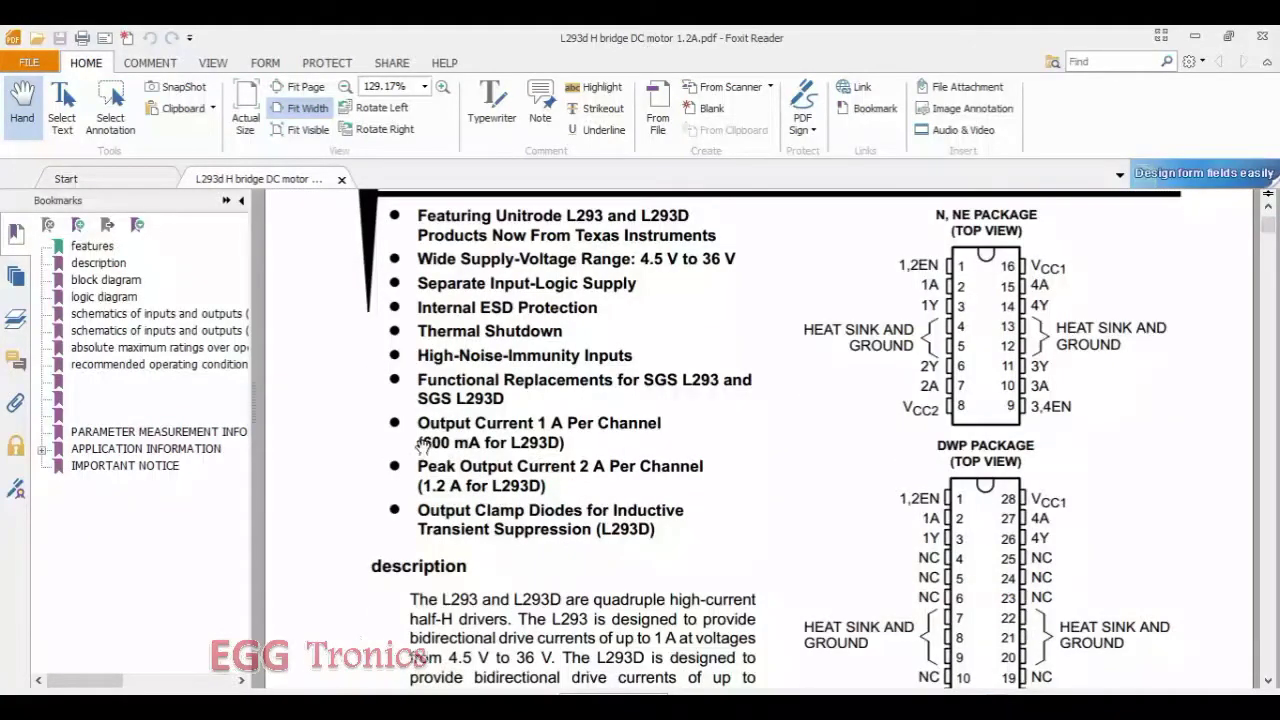
left_click_drag(426, 442, 488, 443)
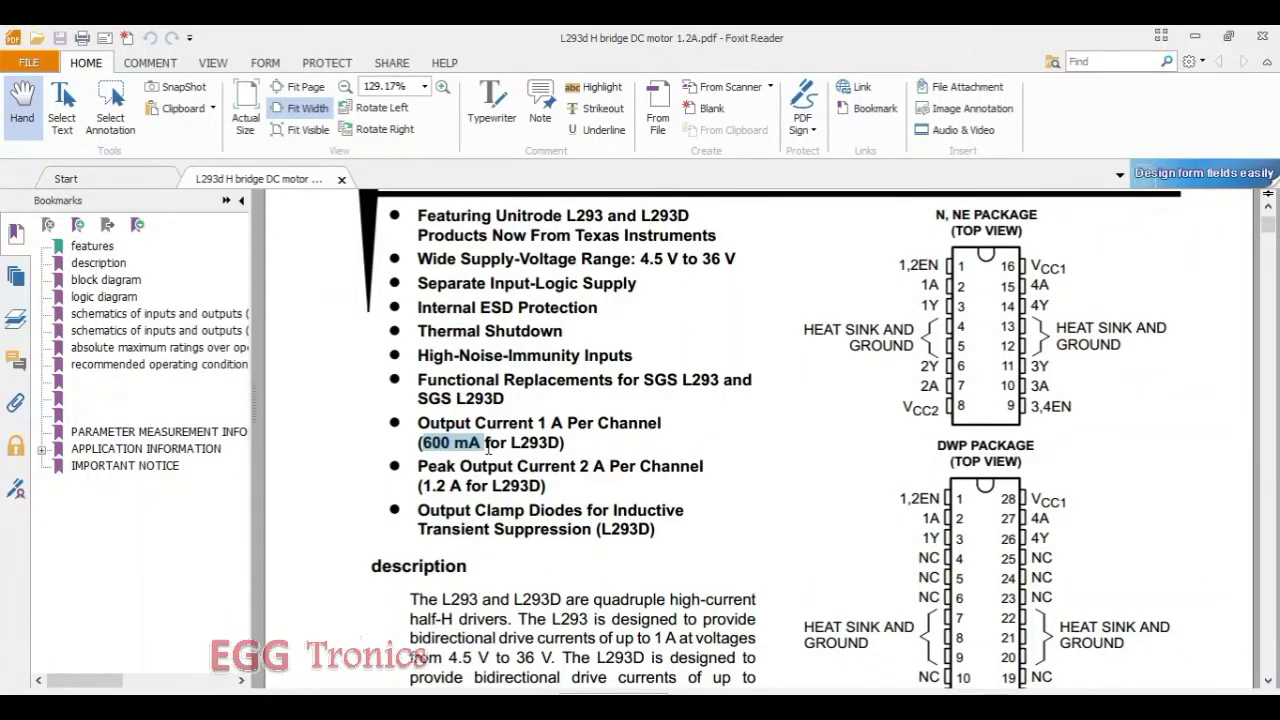
scroll(488, 447, "down", 1)
left_click_drag(421, 430, 466, 430)
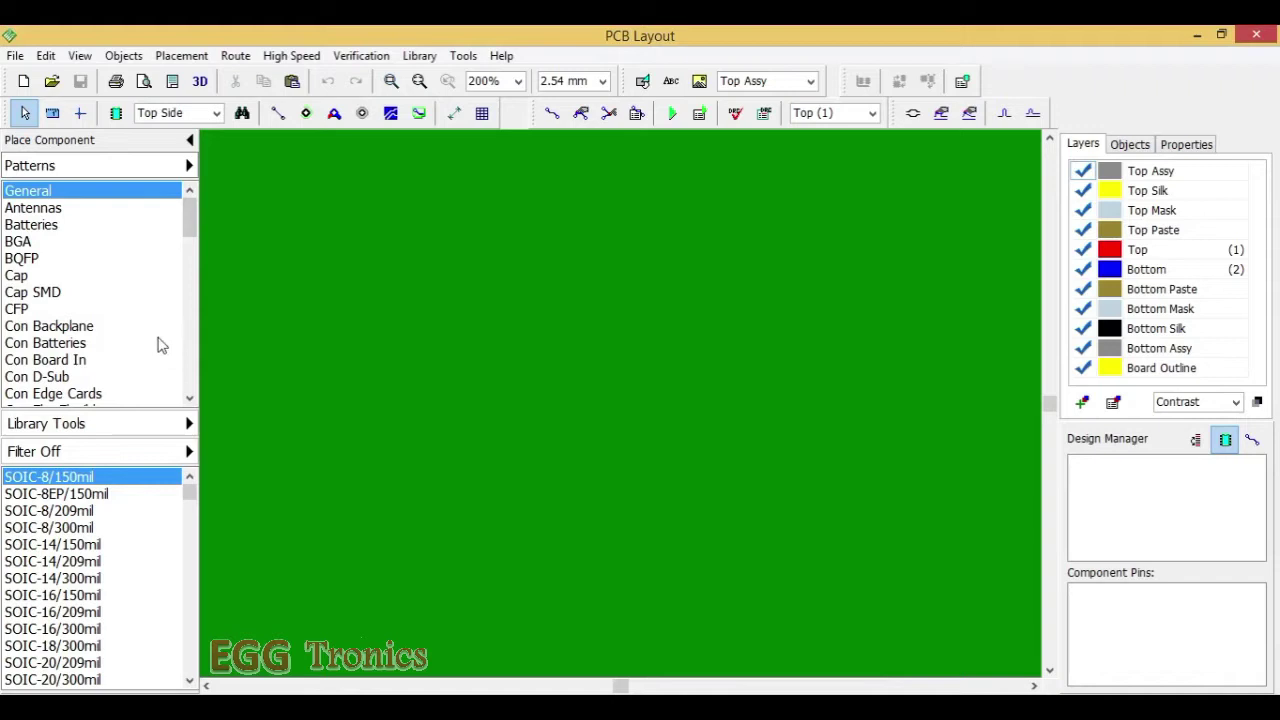
Switch to PCB Layout and place one DIP-16 pattern from the General library near the middle of the work area.
left_click_drag(187, 490, 192, 520)
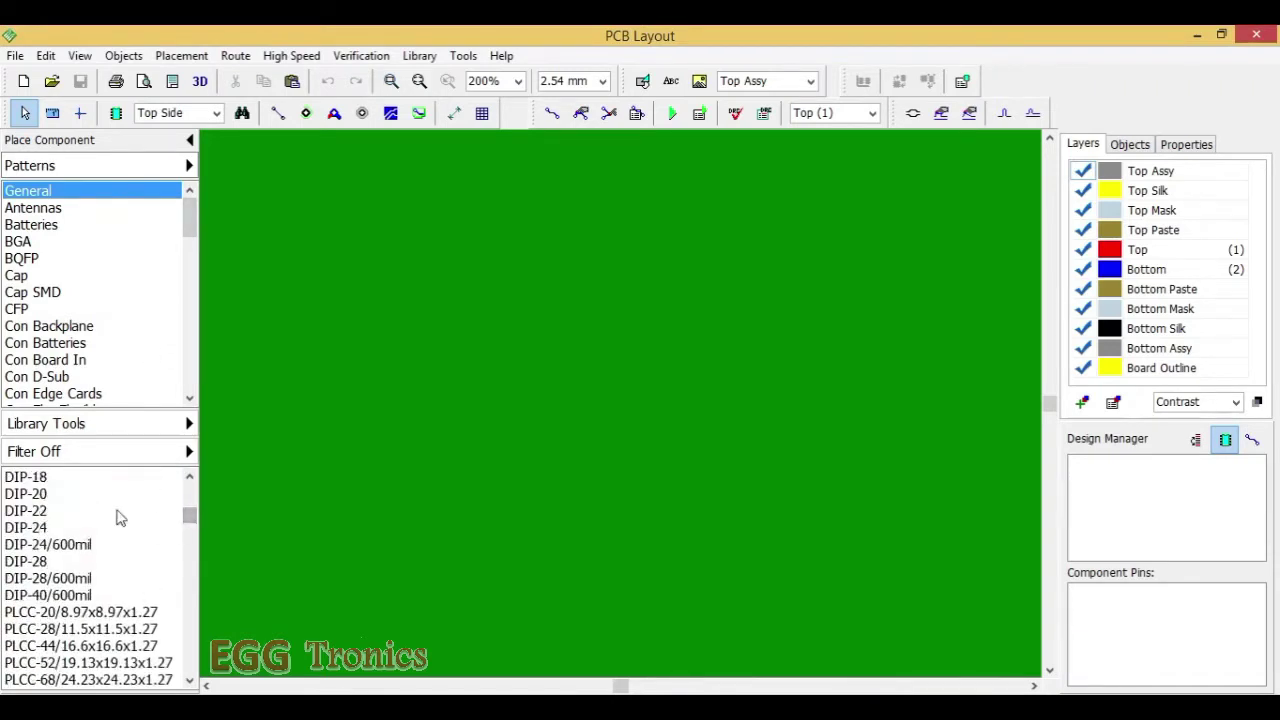
left_click(190, 478)
left_click(190, 478)
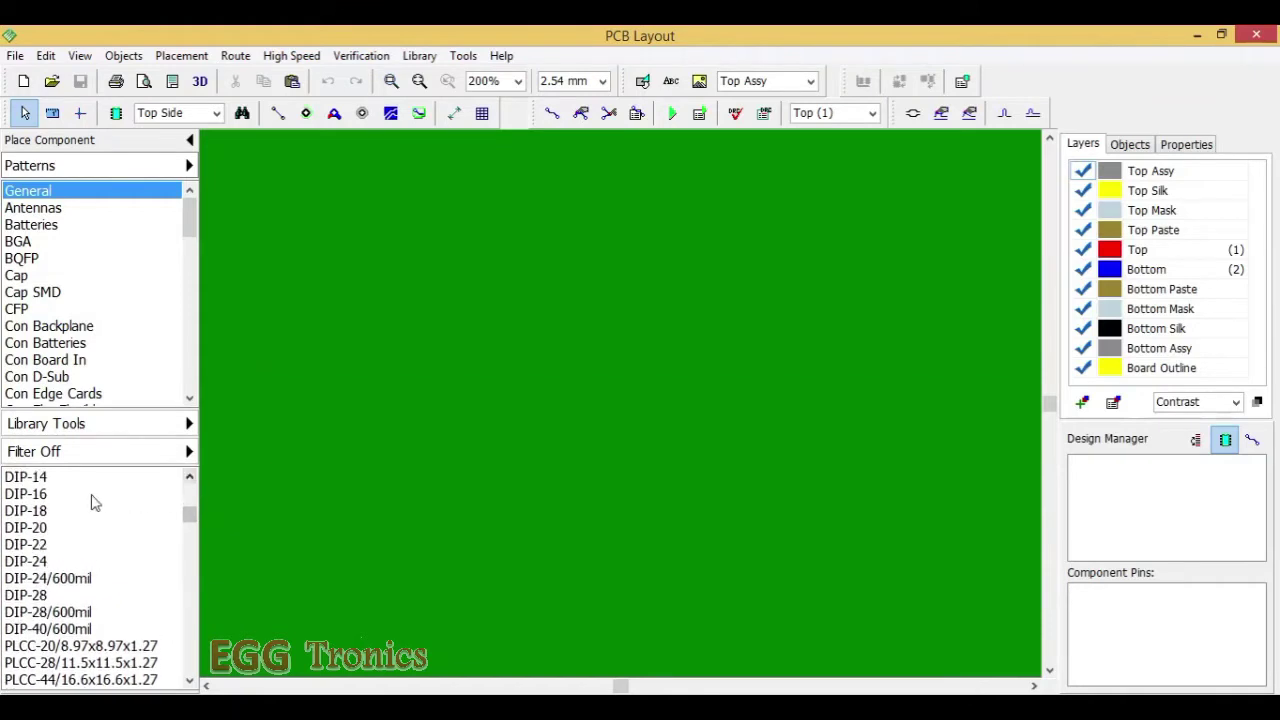
left_click(38, 494)
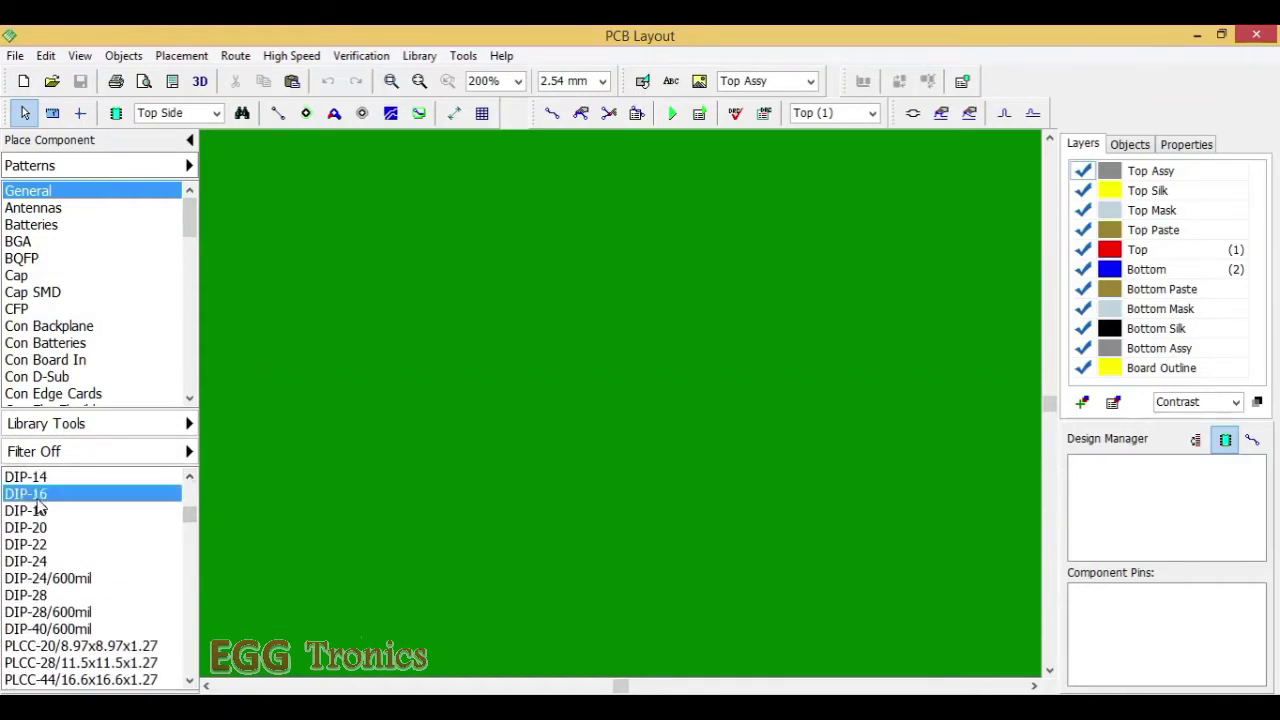
left_click(528, 396)
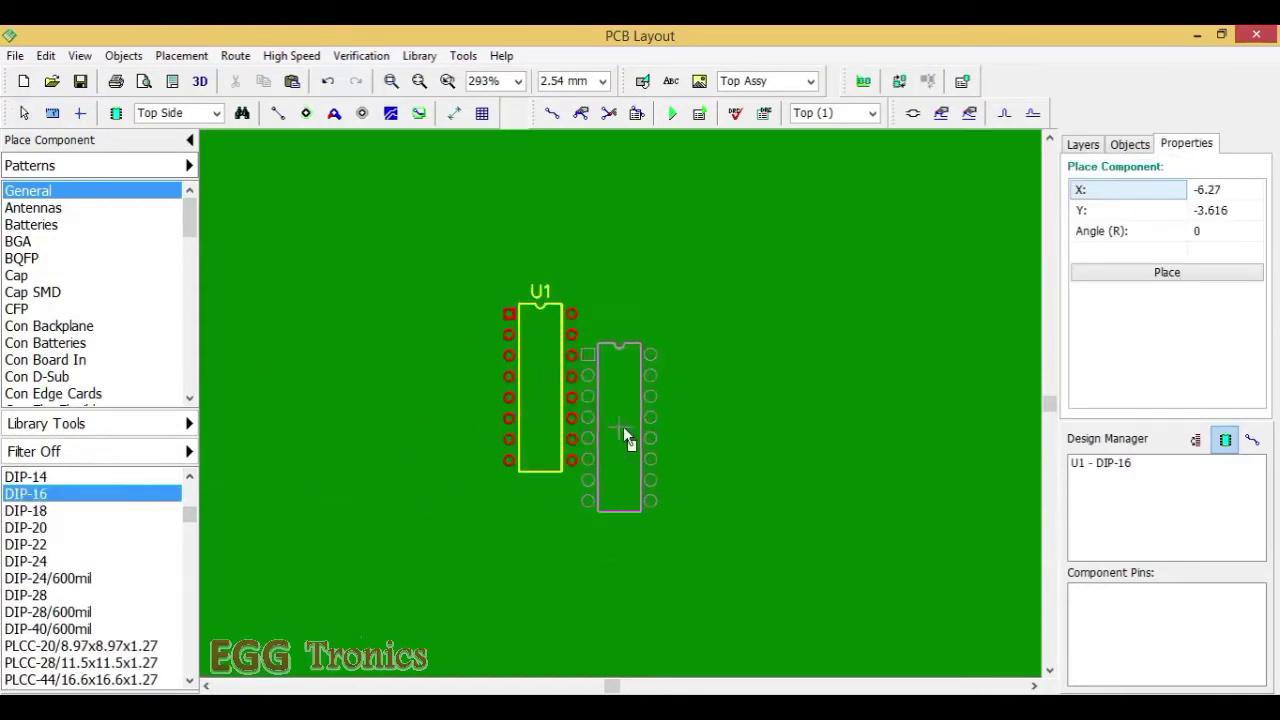
key("Escape")
scroll(560, 400, "up", 3)
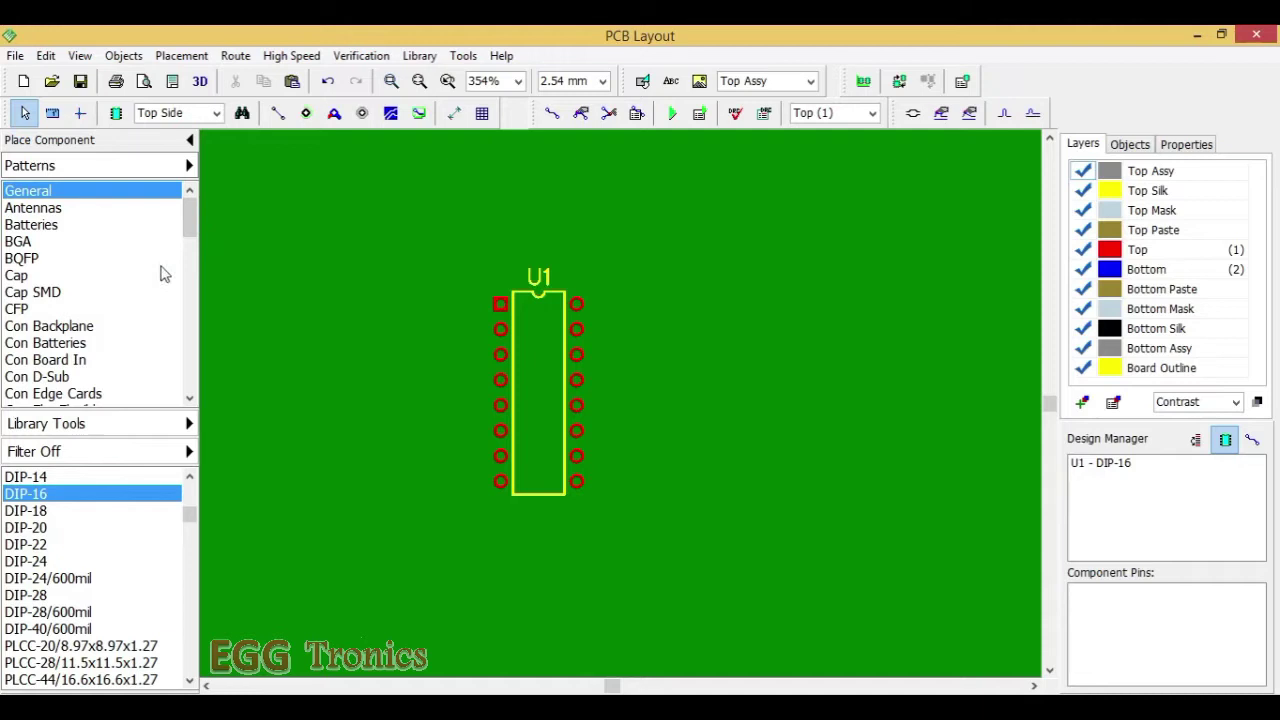
Place two TBH-1x2/5/2Sh10x8 terminal blocks from Con TB Headers, rotated 90°, one above the other to the left of U1.
left_click(189, 398)
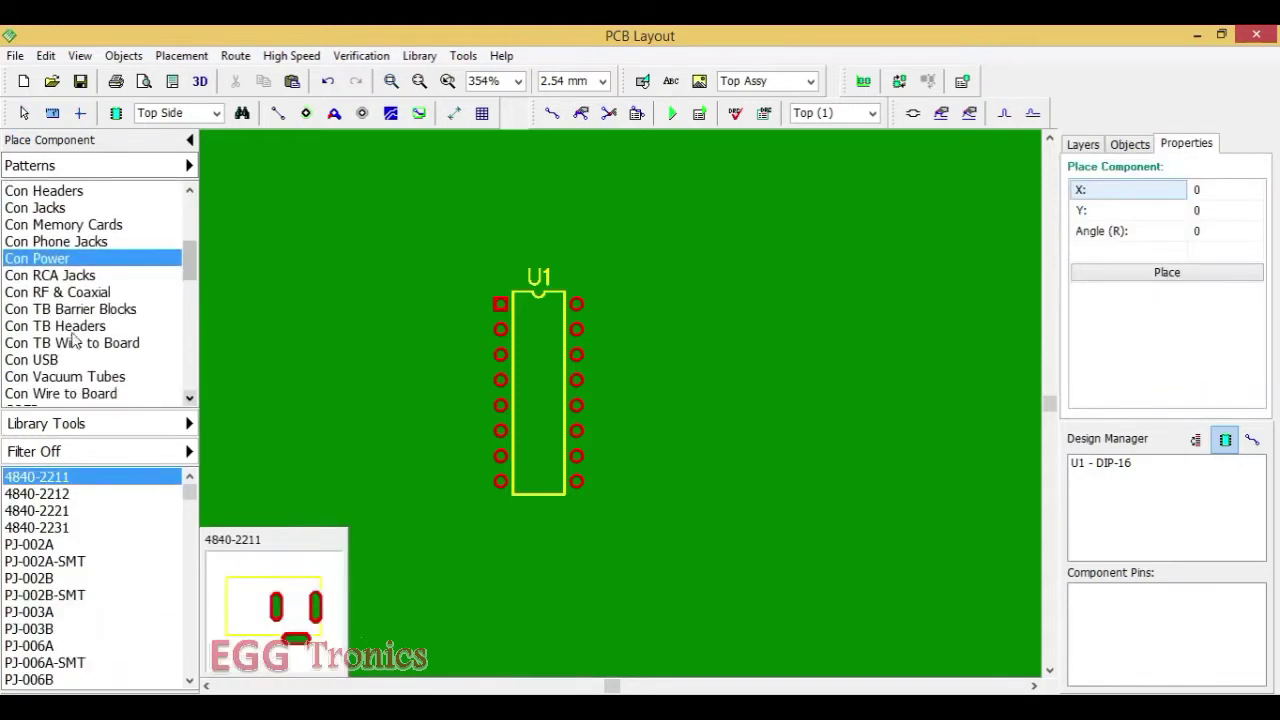
left_click(73, 333)
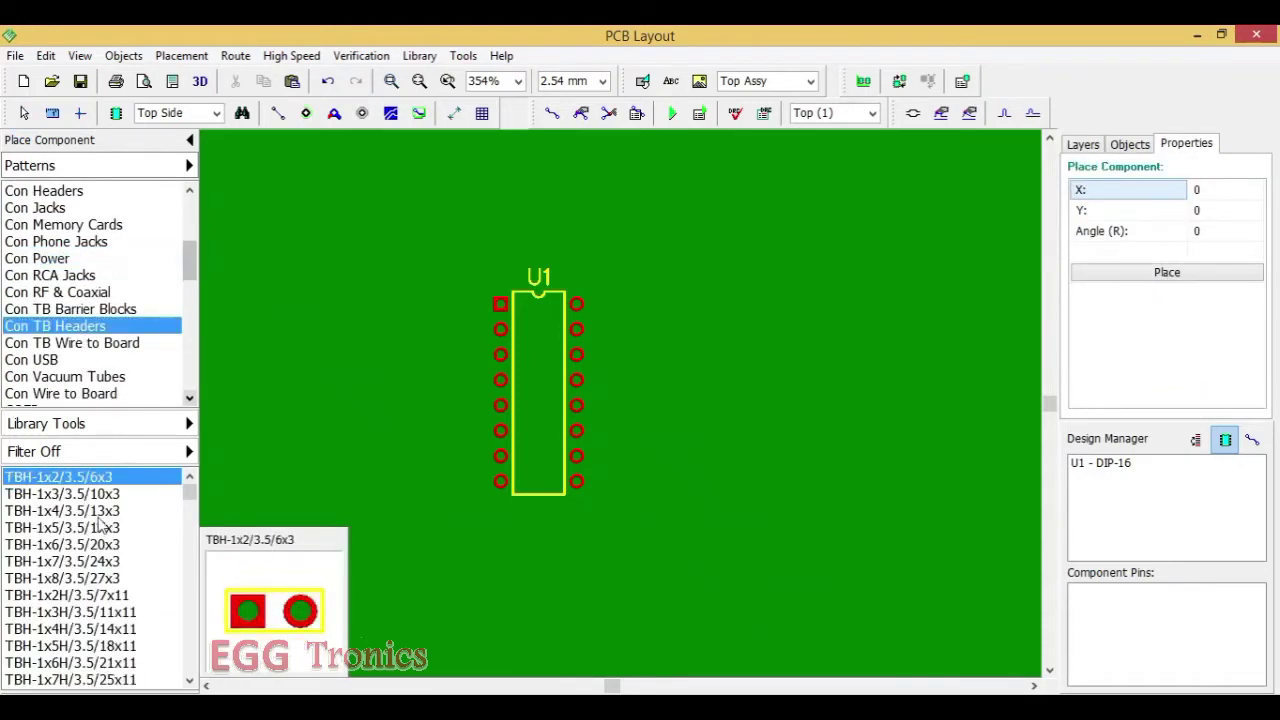
scroll(190, 508, "up", 1)
scroll(192, 510, "down", 8)
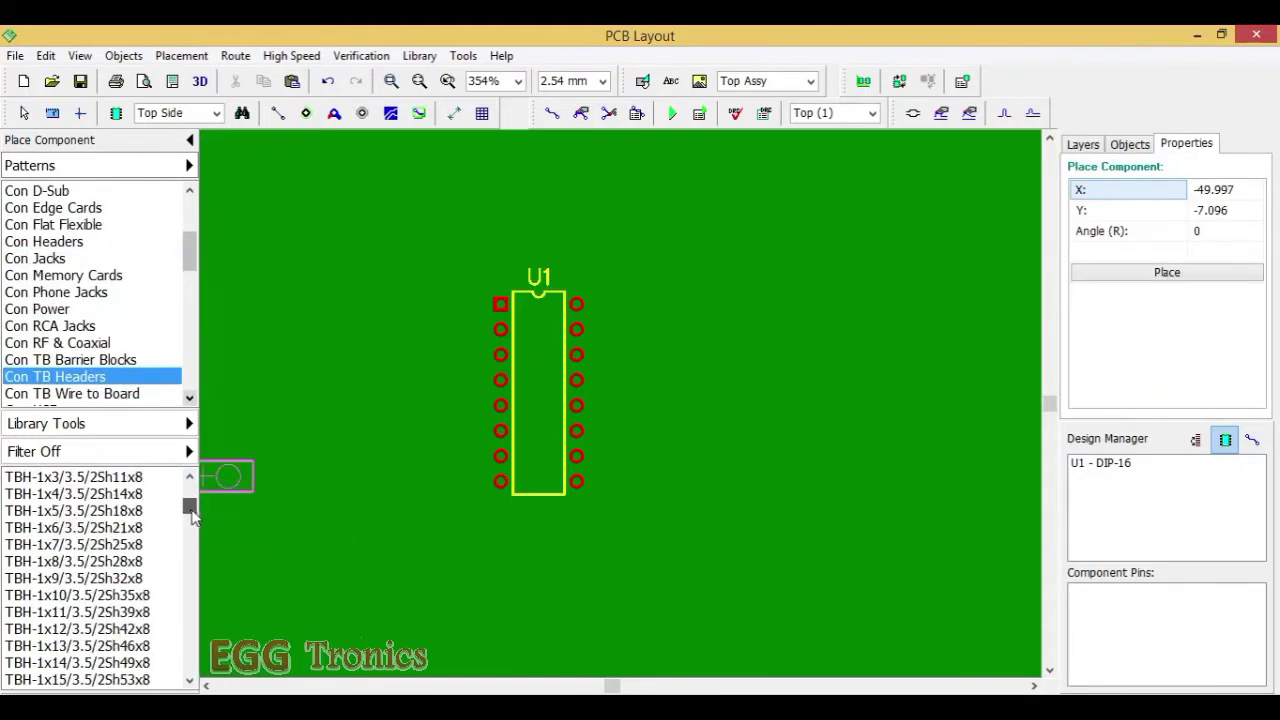
scroll(192, 512, "down", 5)
scroll(192, 513, "down", 8)
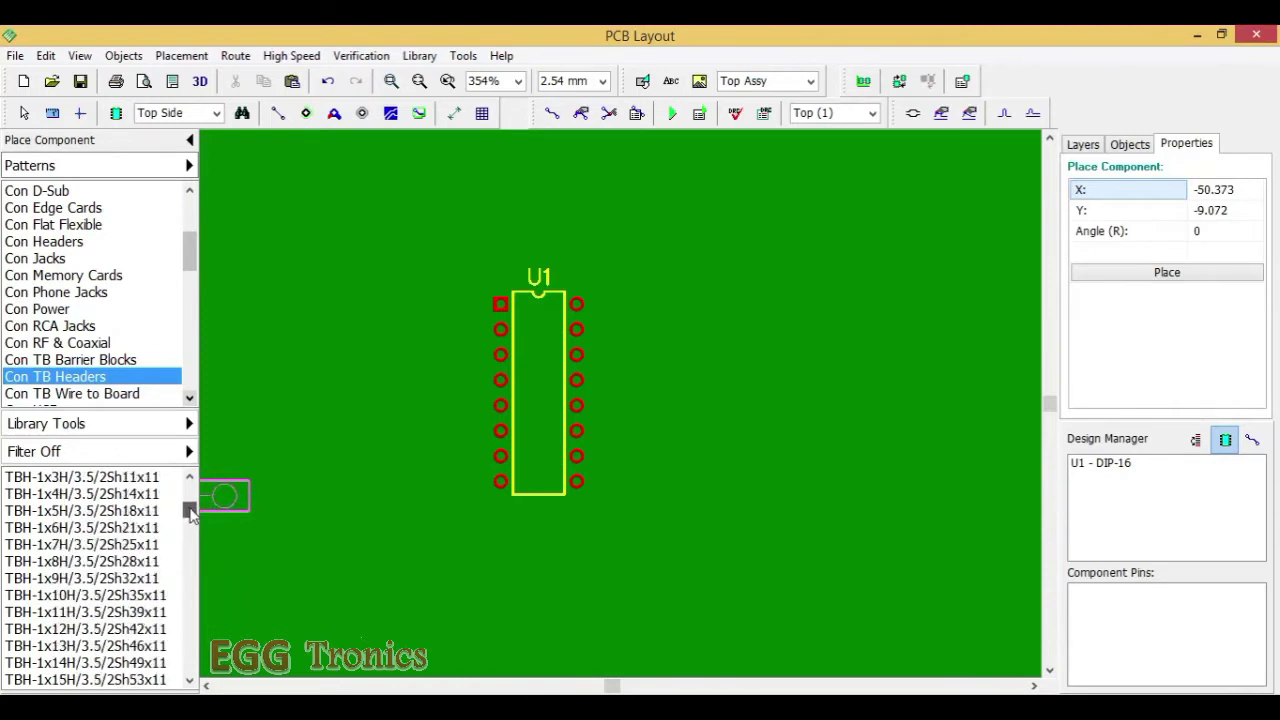
scroll(191, 512, "up", 5)
scroll(193, 511, "up", 4)
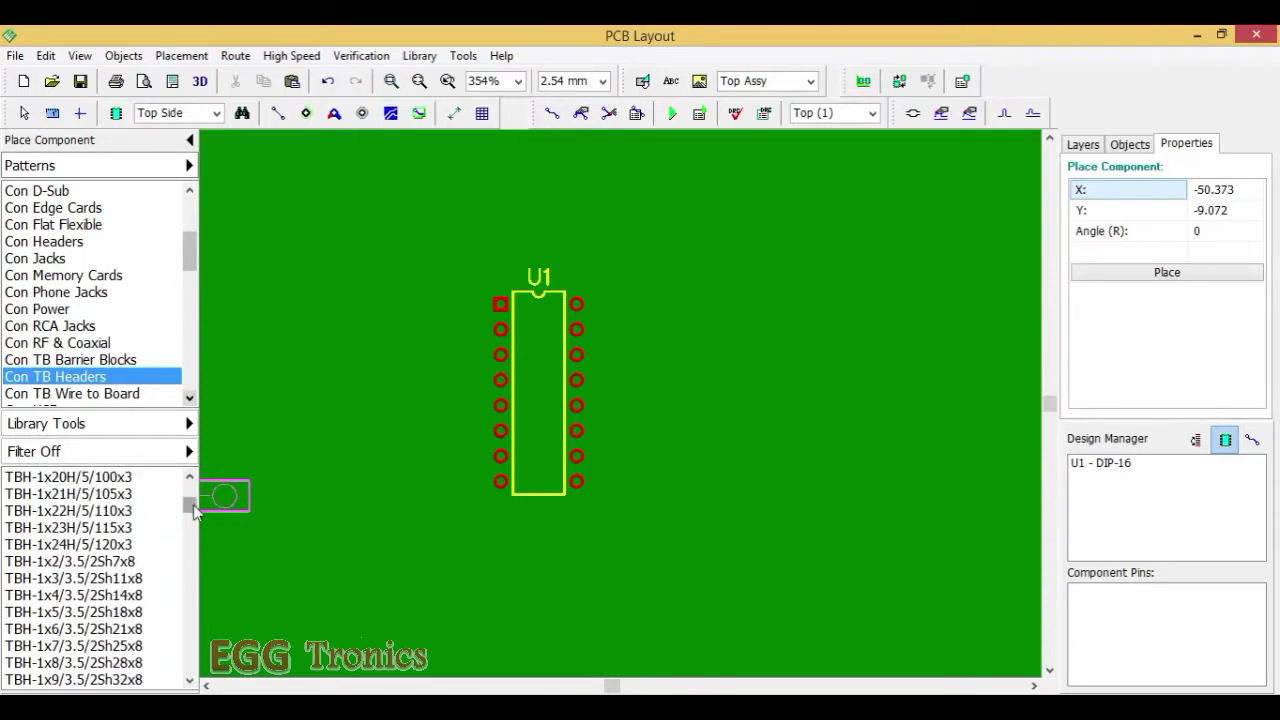
left_click_drag(193, 510, 195, 527)
left_click(99, 528)
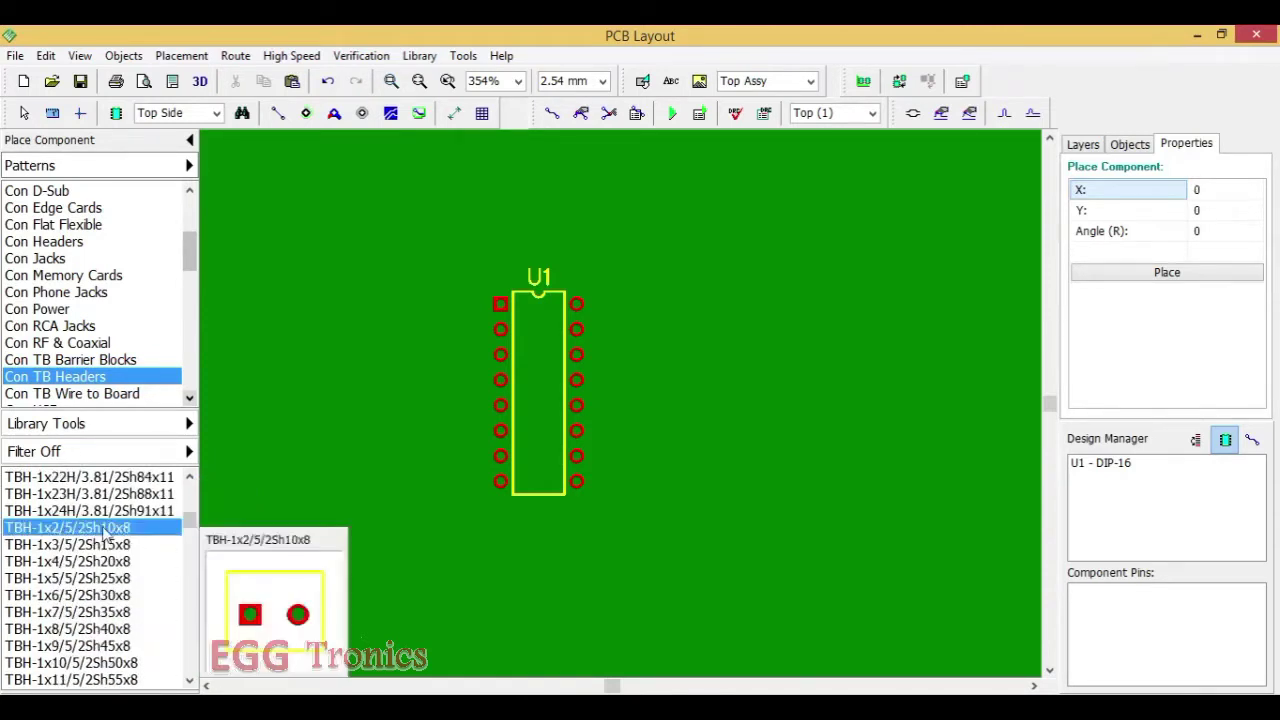
key("r")
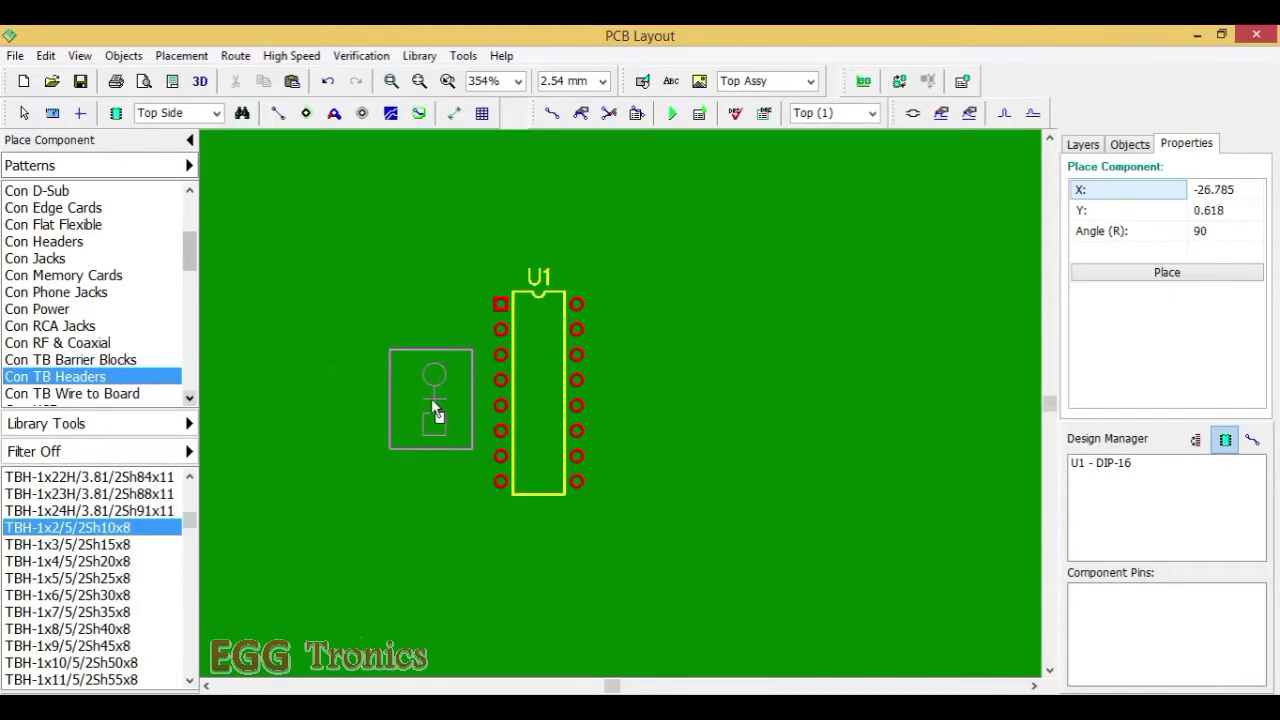
left_click(433, 403)
left_click(438, 535)
right_click(665, 474)
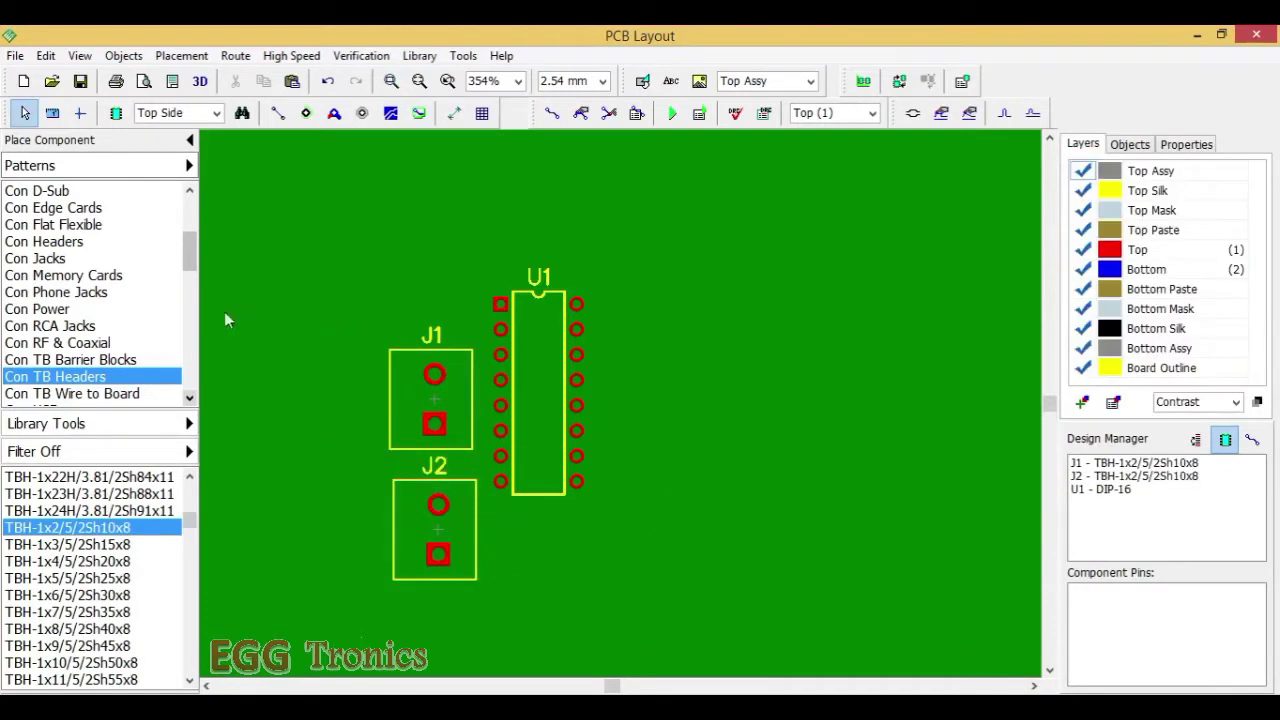
Move terminal blocks J1 and J2 slightly upward along the left side of U1.
left_click_drag(429, 391, 423, 320)
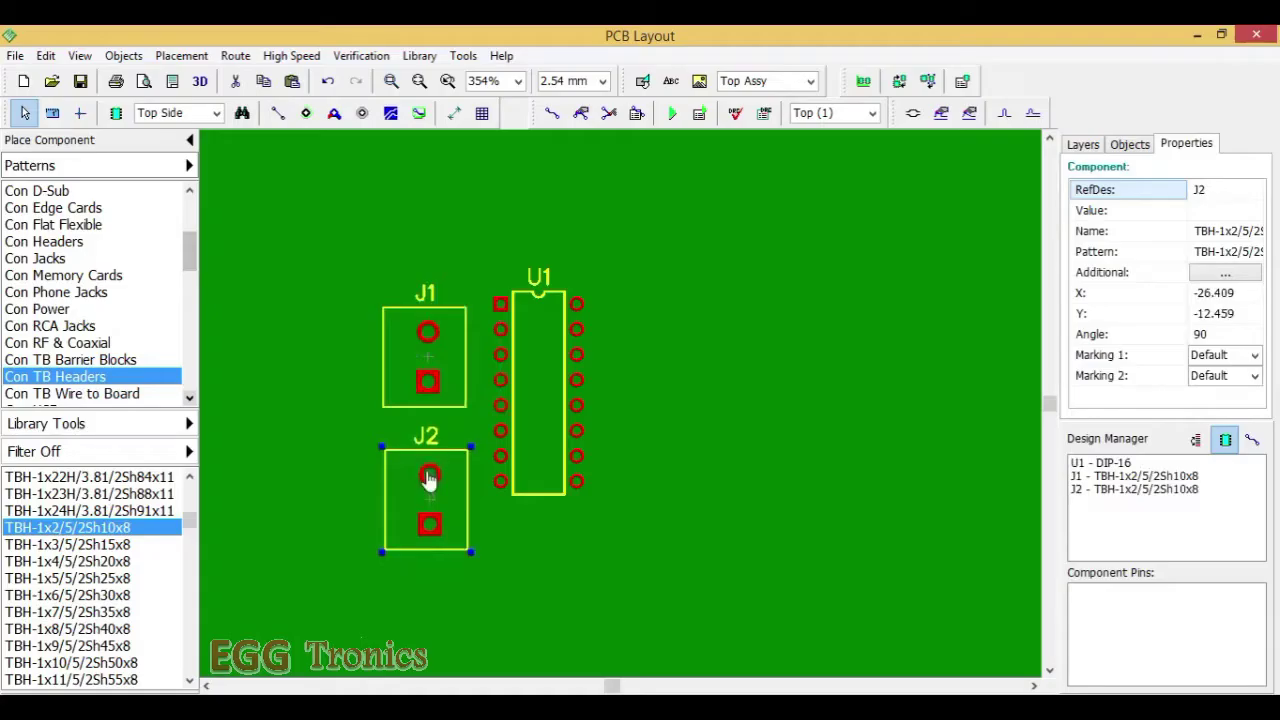
left_click(432, 396)
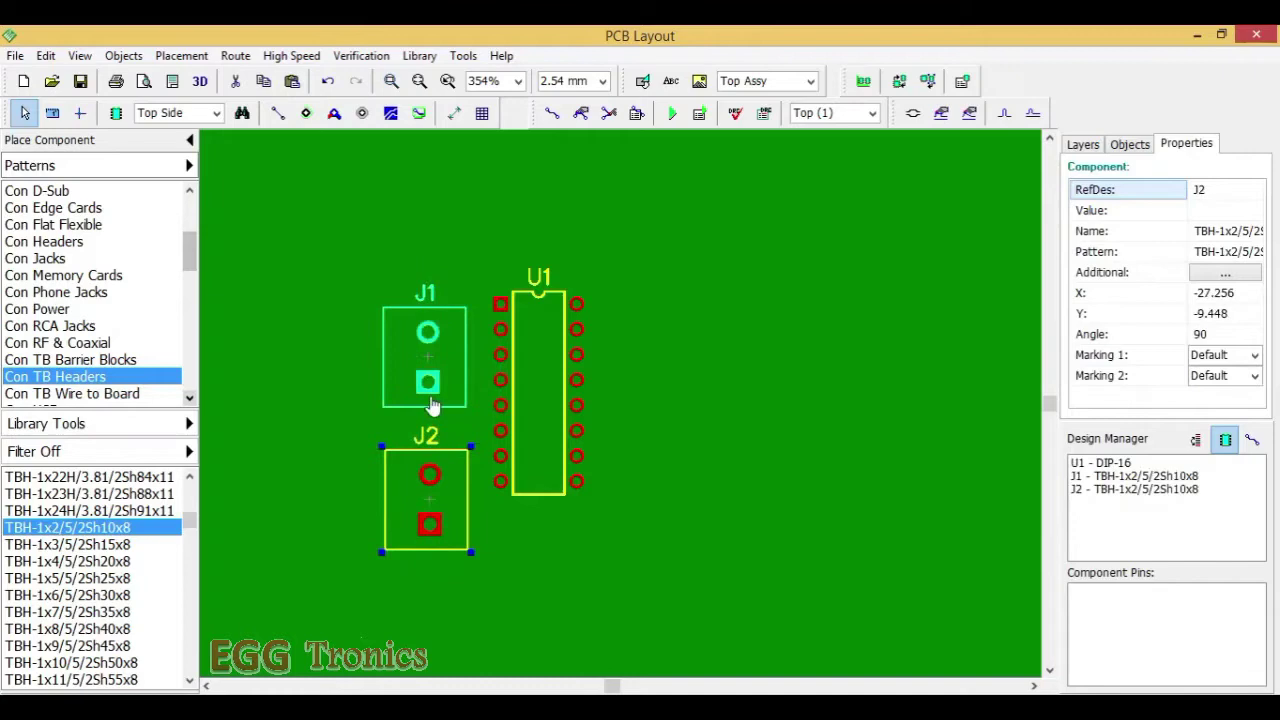
right_click(432, 396)
key("Escape")
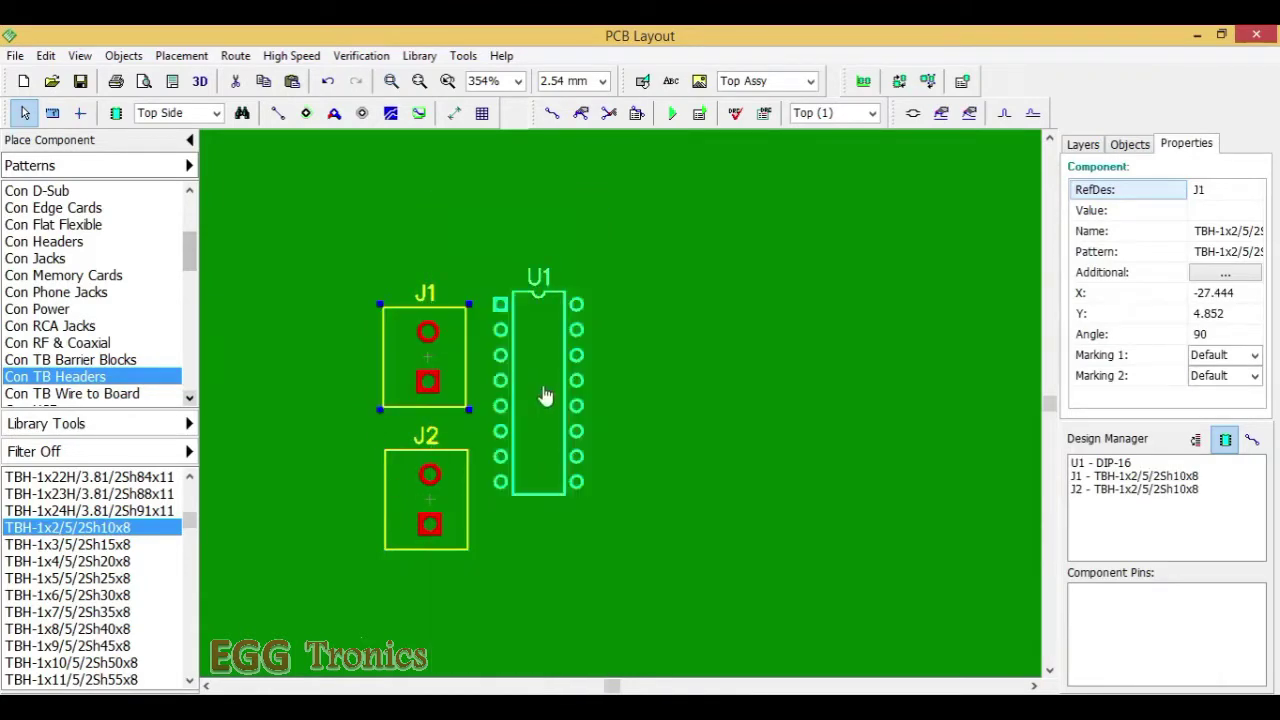
Copy terminal block J1, paste it above U1 and rotate the copy to 180°.
right_click(430, 381)
left_click(480, 573)
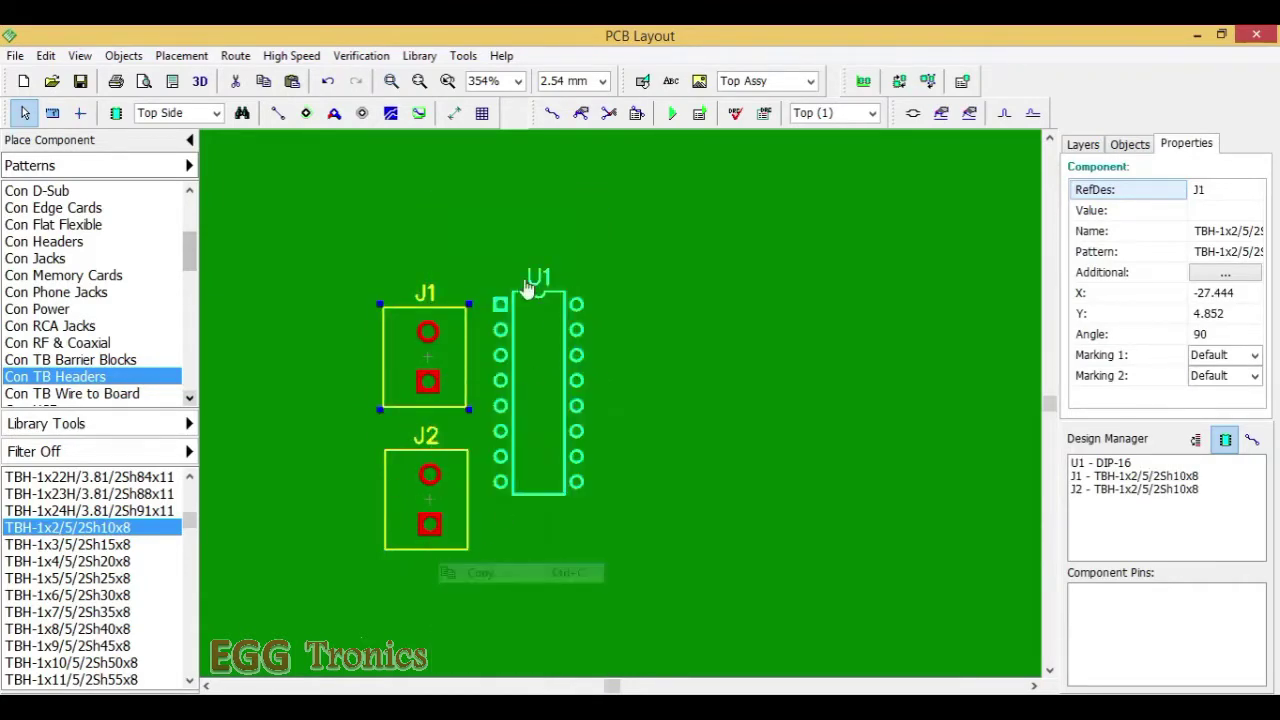
right_click(471, 200)
left_click(505, 210)
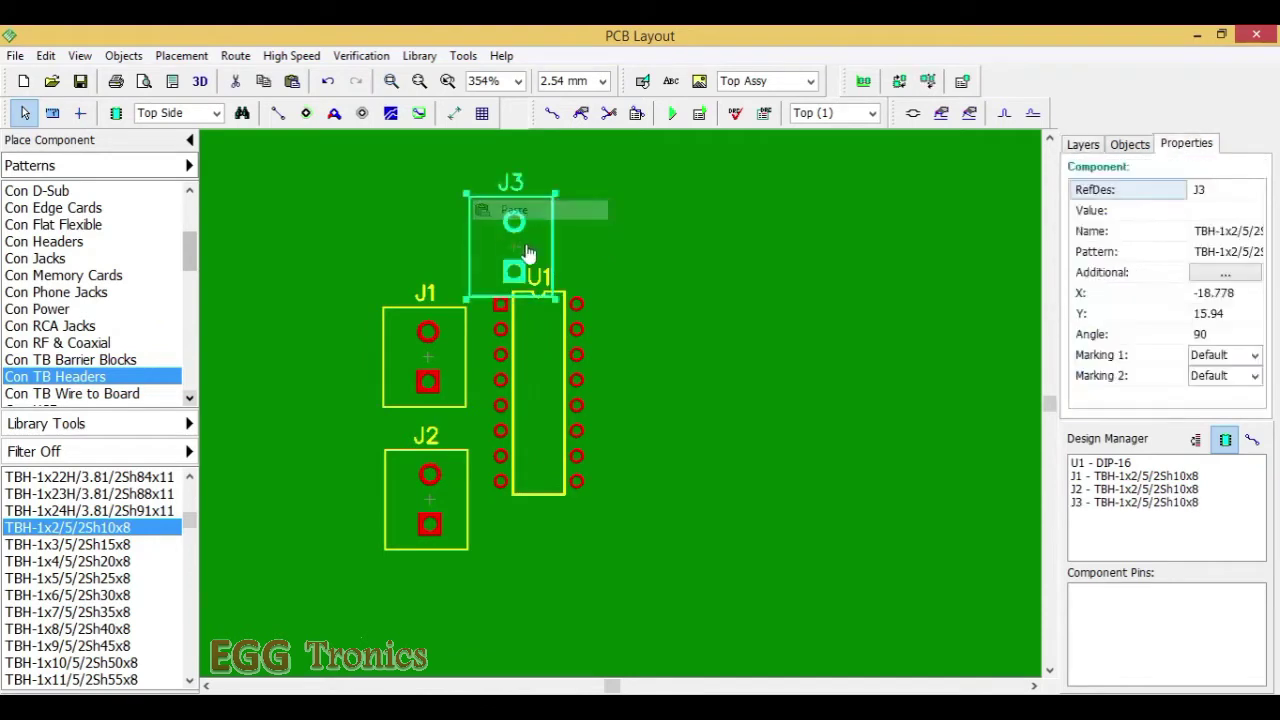
left_click_drag(514, 251, 526, 222)
key("r")
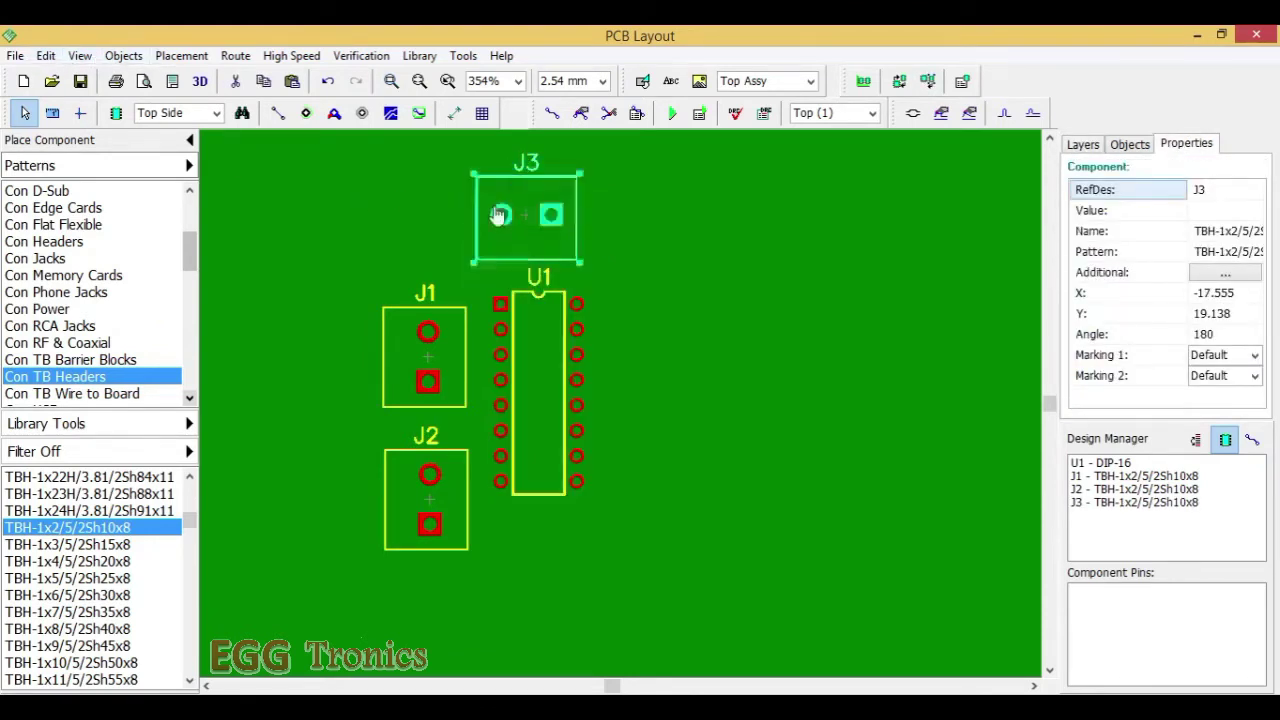
Hide the main component markings so the reference designators are not displayed on the layout.
left_click(80, 56)
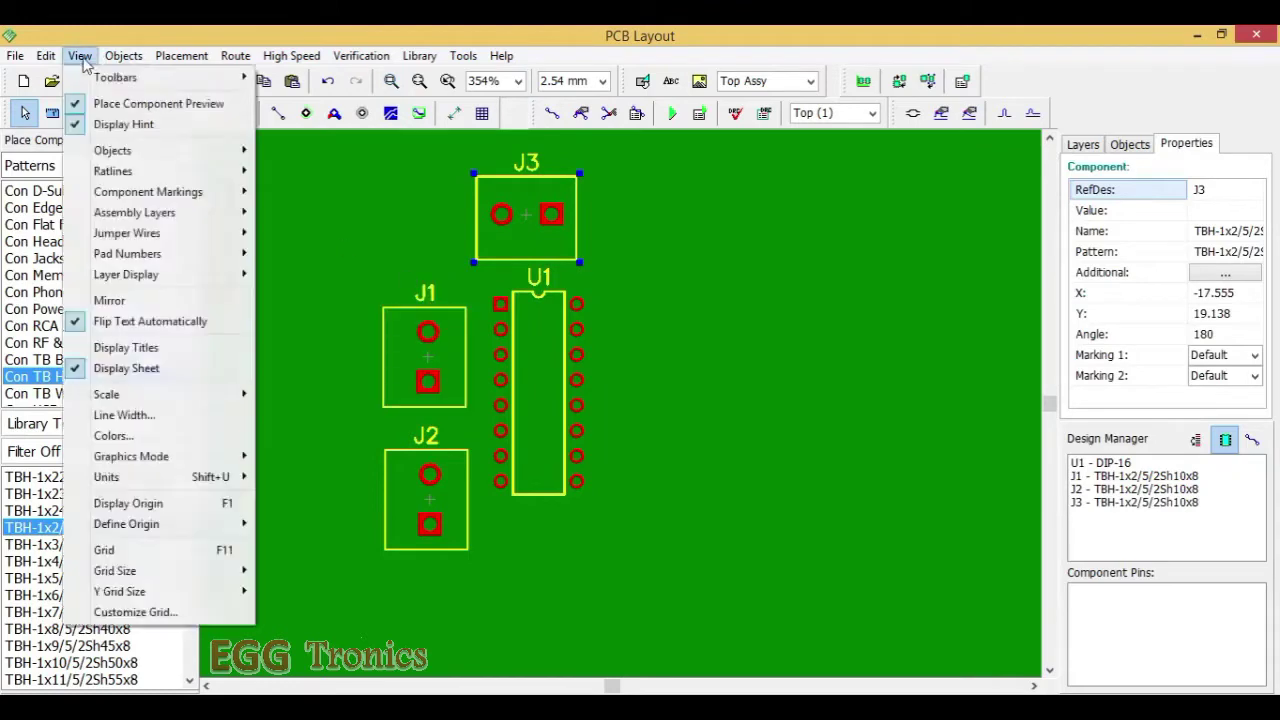
mouse_move(147, 193)
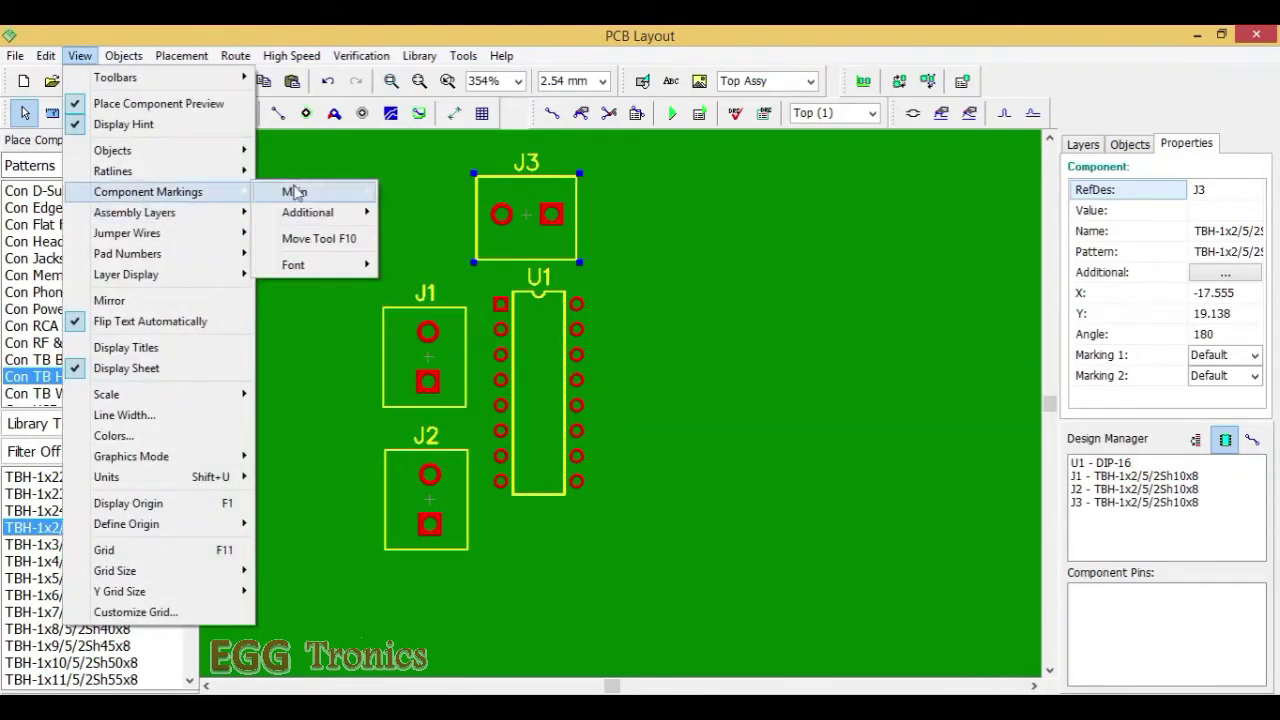
mouse_move(294, 193)
left_click(400, 192)
left_click(671, 383)
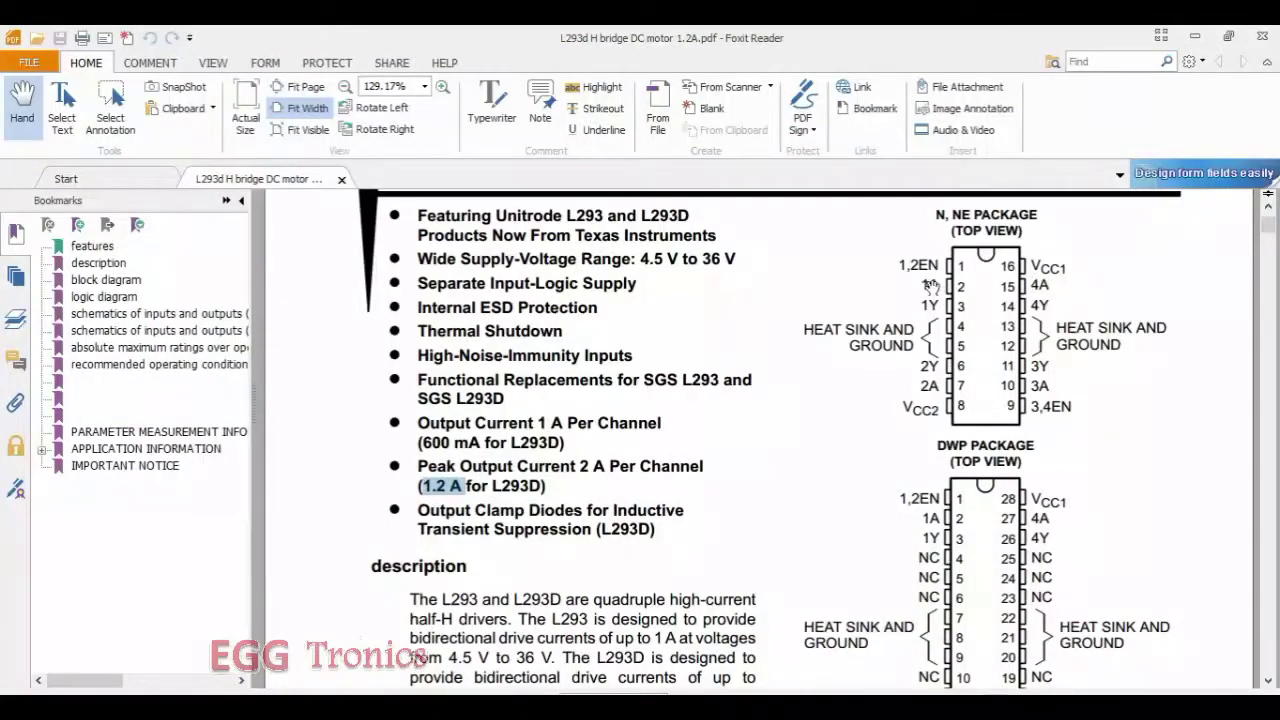
Switch to the datasheet in Foxit Reader and check the input pins on both sides of the N, NE package pinout.
left_click_drag(922, 284, 925, 348)
left_click(925, 348)
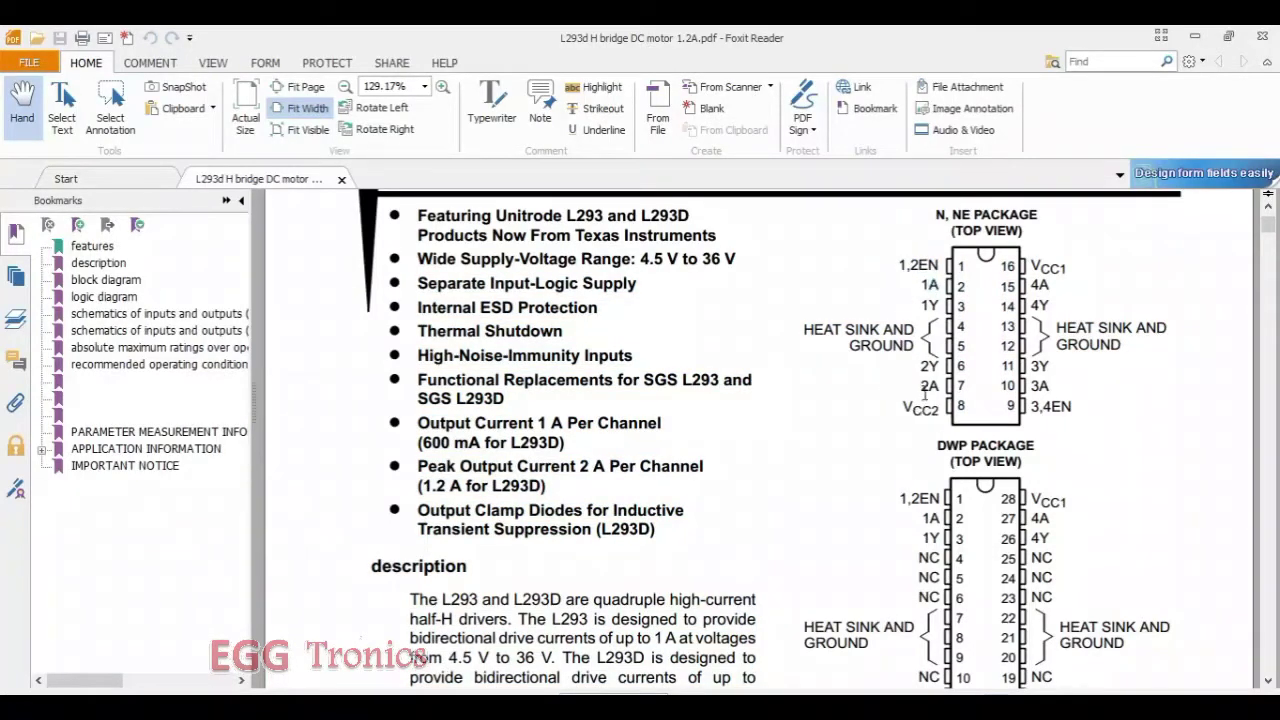
left_click_drag(921, 386, 940, 393)
left_click(1057, 287)
left_click_drag(1048, 386, 1048, 389)
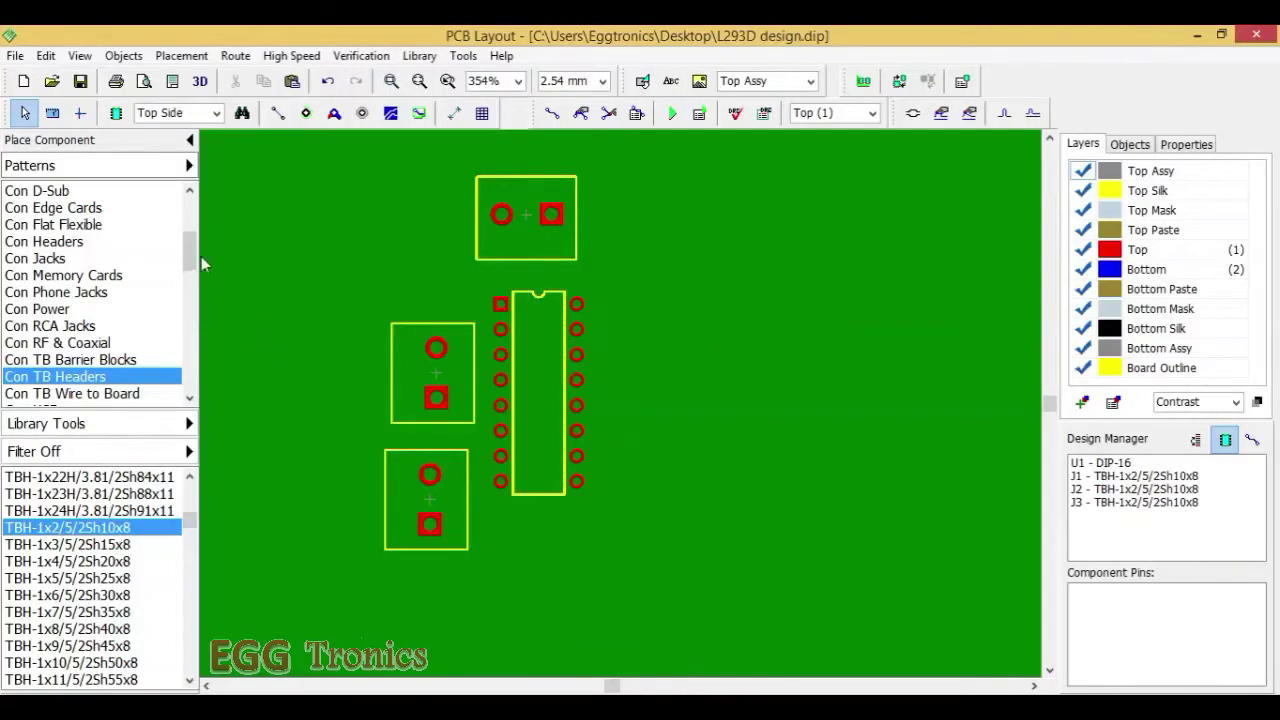
In PCB Layout, place two HDR-1x2 headers from the General library, one below J2 and one right of U1's lower end.
scroll(100, 280, "up", 4)
left_click(83, 193)
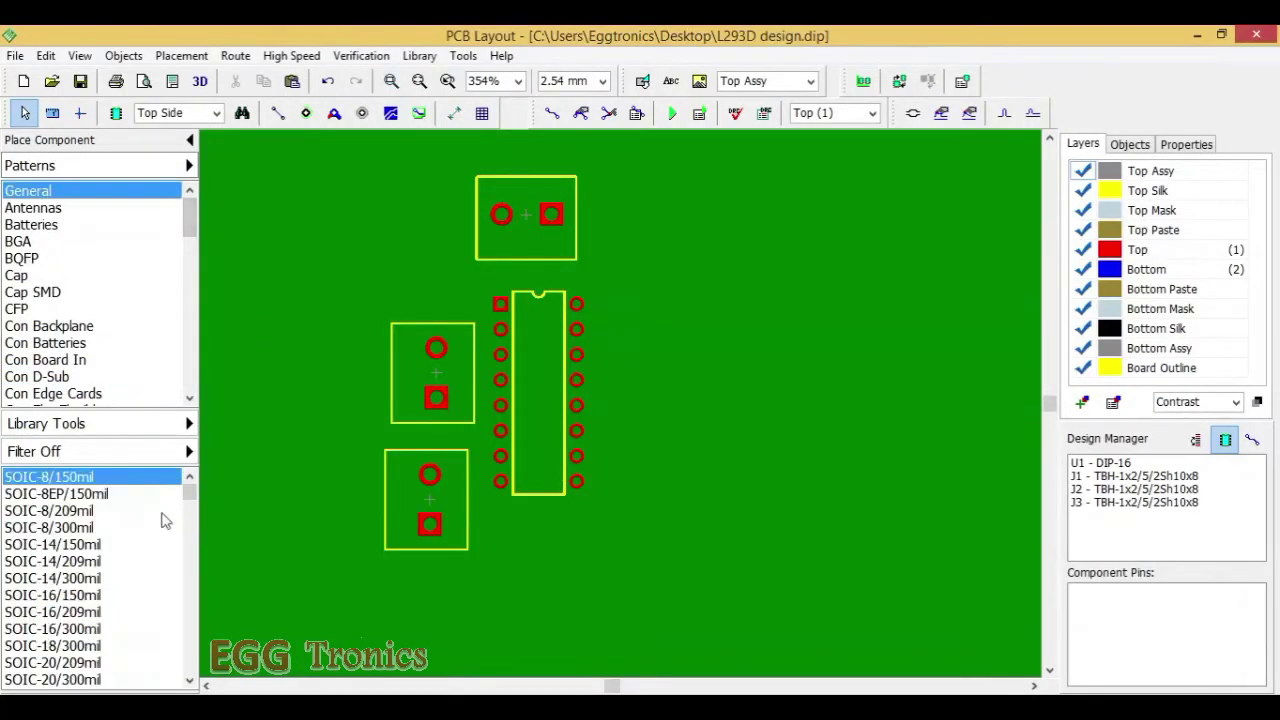
left_click_drag(189, 490, 189, 594)
left_click(40, 544)
left_click(429, 579)
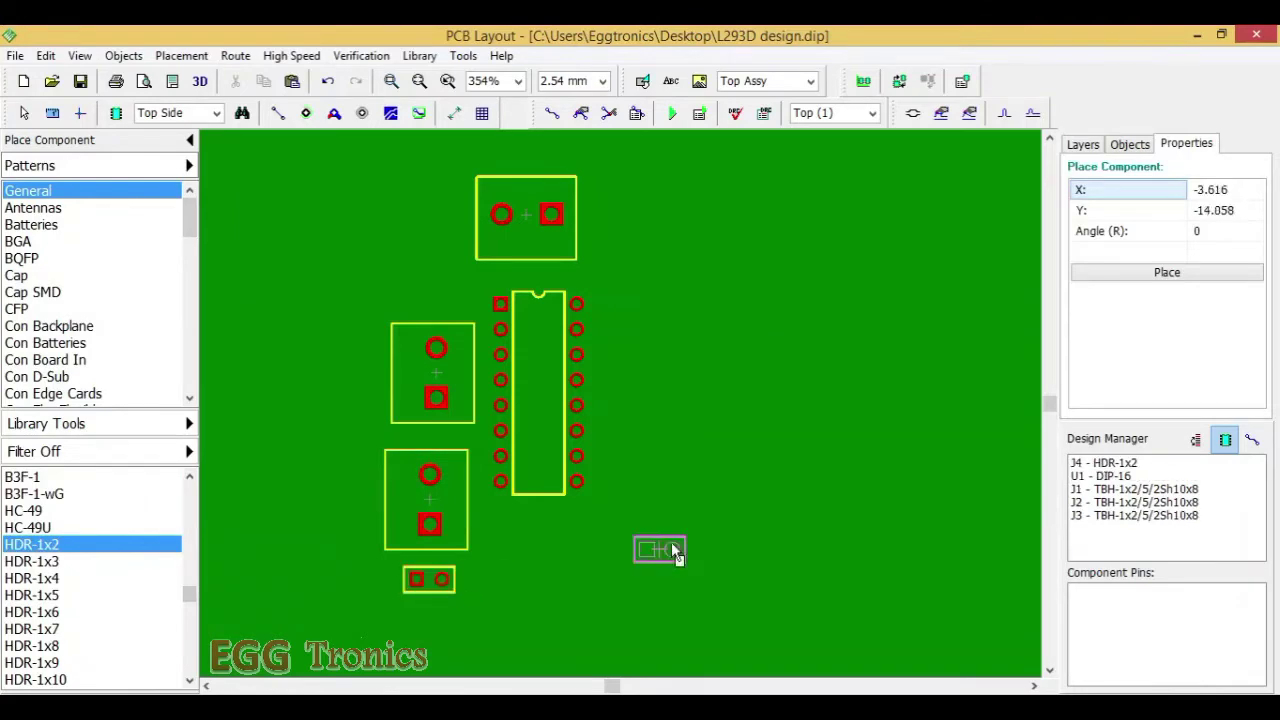
left_click(654, 506)
right_click(529, 549)
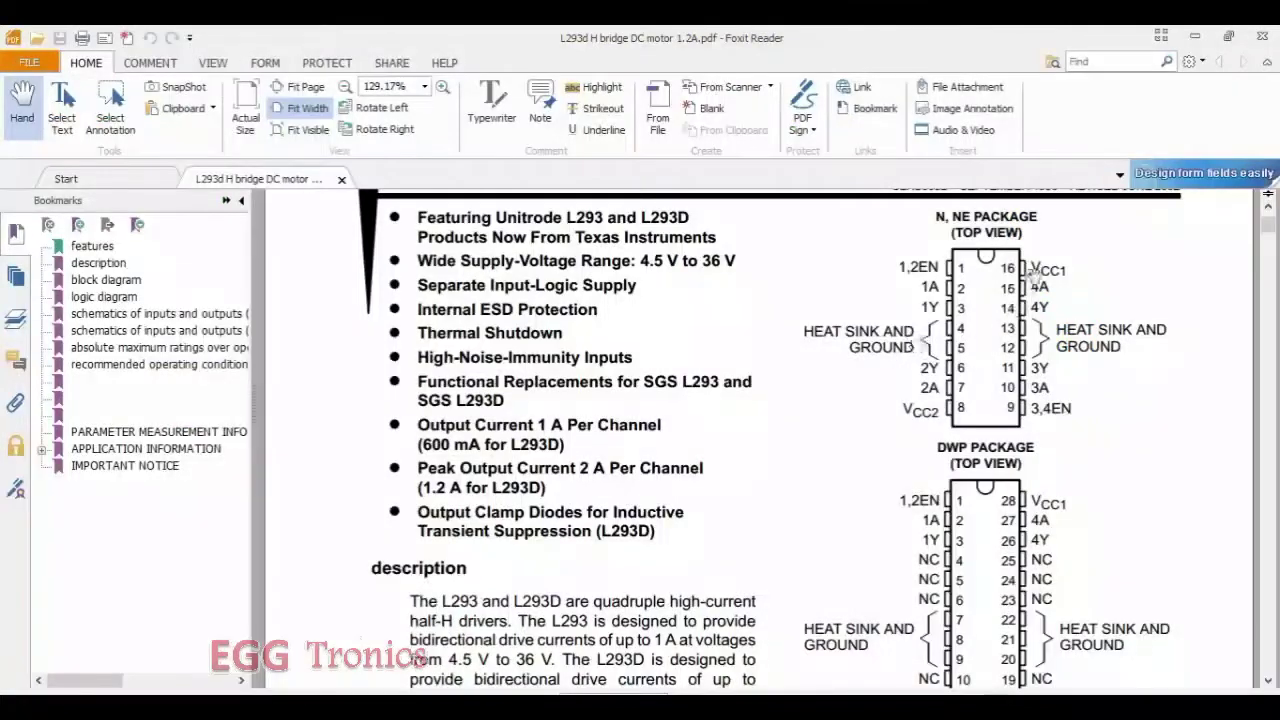
In the datasheet, check the VCC1 pin on the pinout and its supply voltage limits under recommended operating conditions.
left_click_drag(1031, 265, 1068, 270)
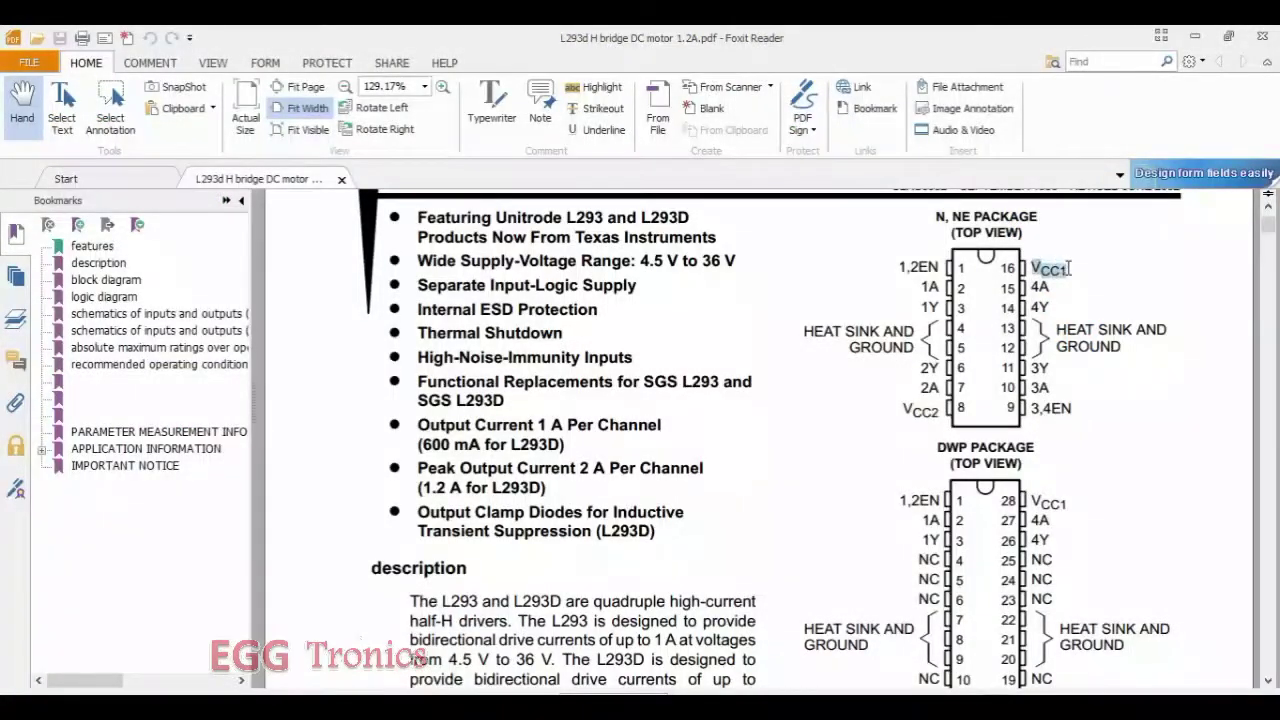
scroll(1028, 330, "down", 15)
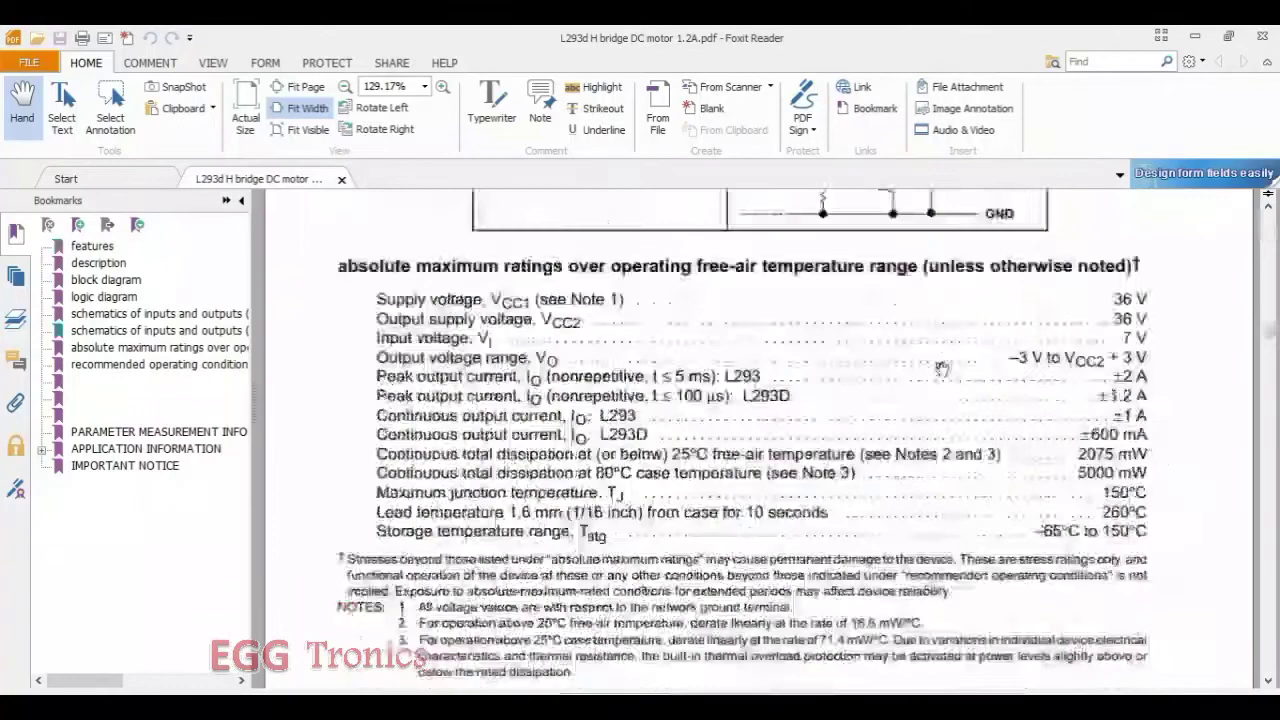
scroll(741, 400, "down", 5)
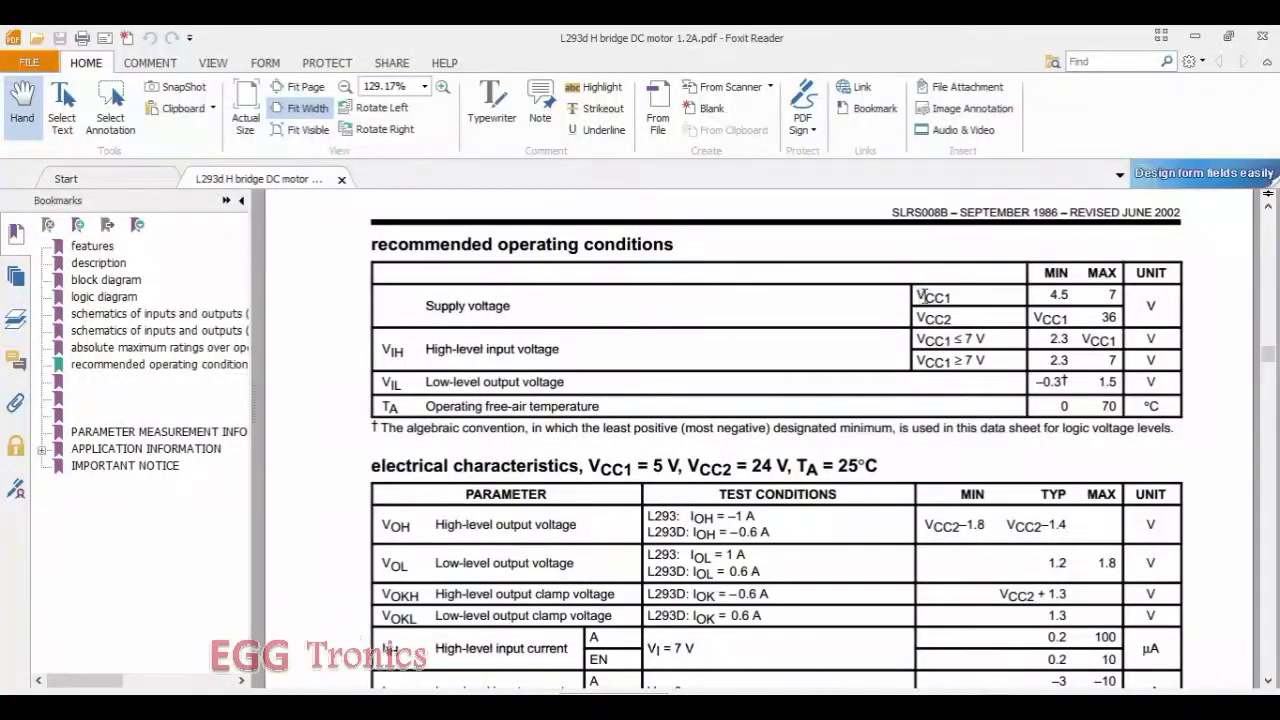
left_click_drag(924, 296, 1098, 293)
left_click(1106, 293)
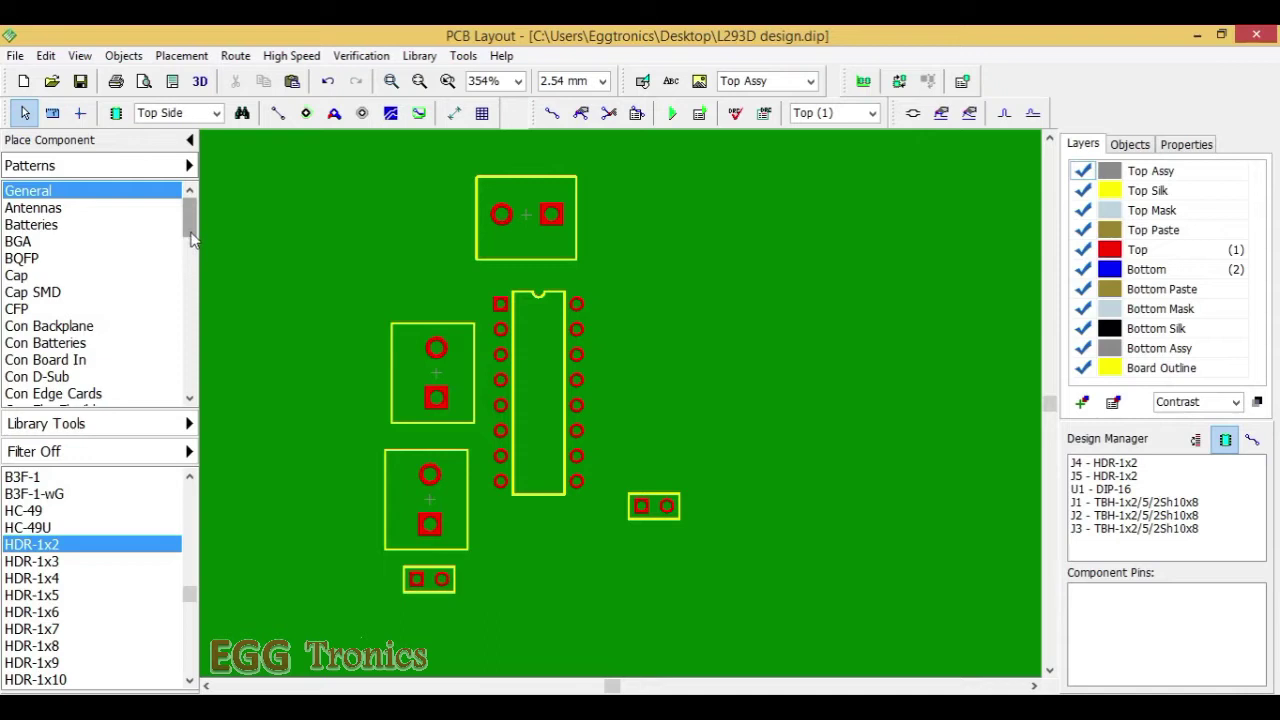
In PCB Layout, place a TO-220 pattern from the General library to the right of terminal block J3.
mouse_move(191, 596)
left_mouse_down()
mouse_move(192, 676)
mouse_move(190, 589)
left_mouse_up()
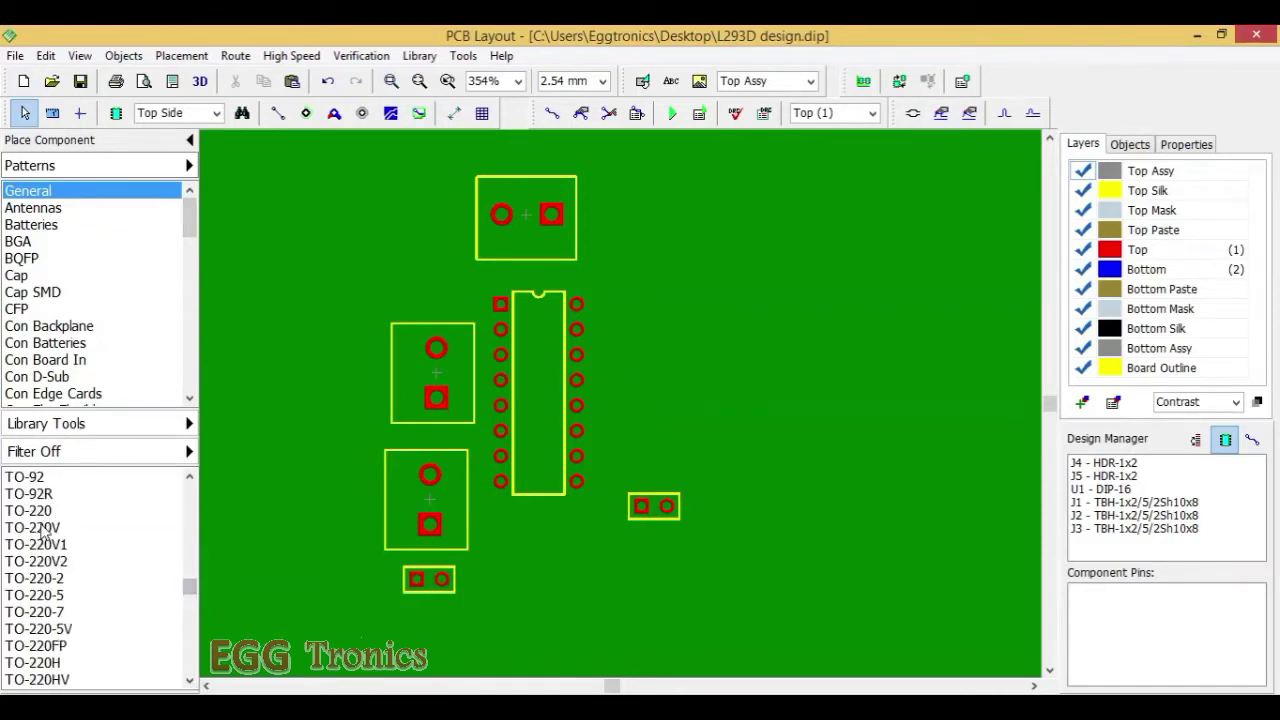
left_click(44, 511)
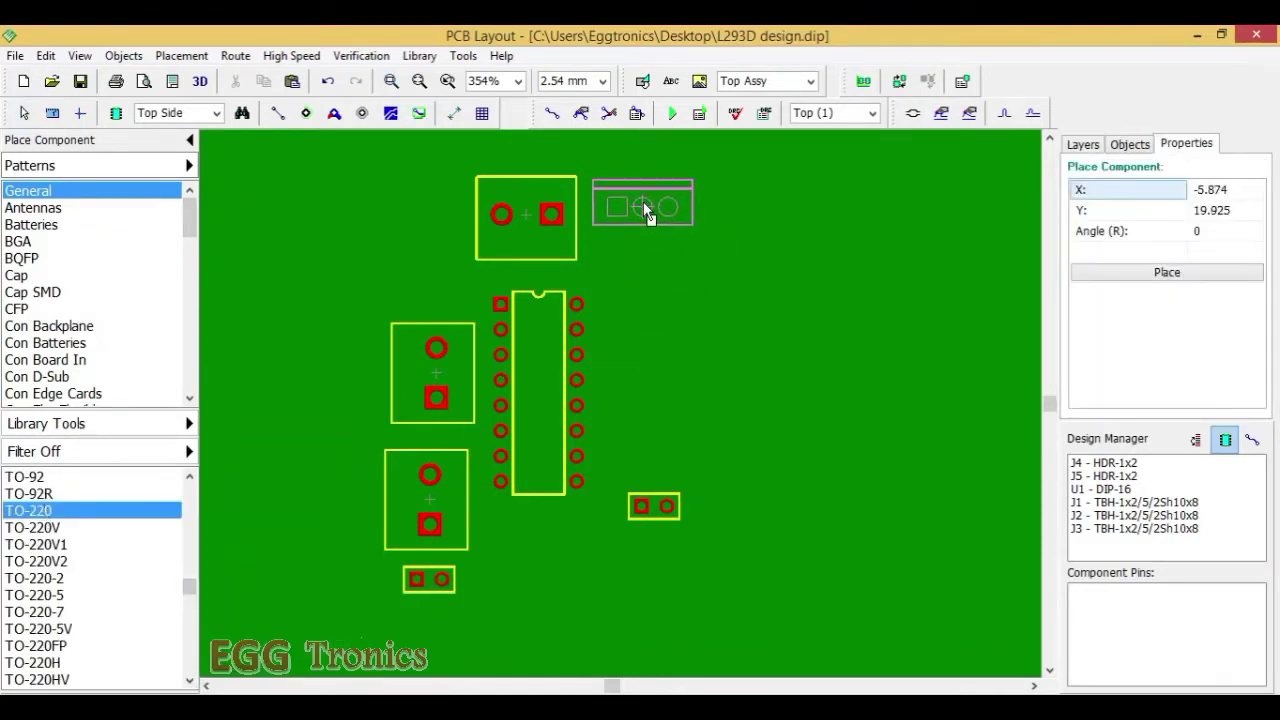
Switch to the datasheet in Foxit Reader and examine the pinout, motor wiring diagram, operating conditions and test circuit.
key("alt+Tab")
scroll(760, 401, "up", 4)
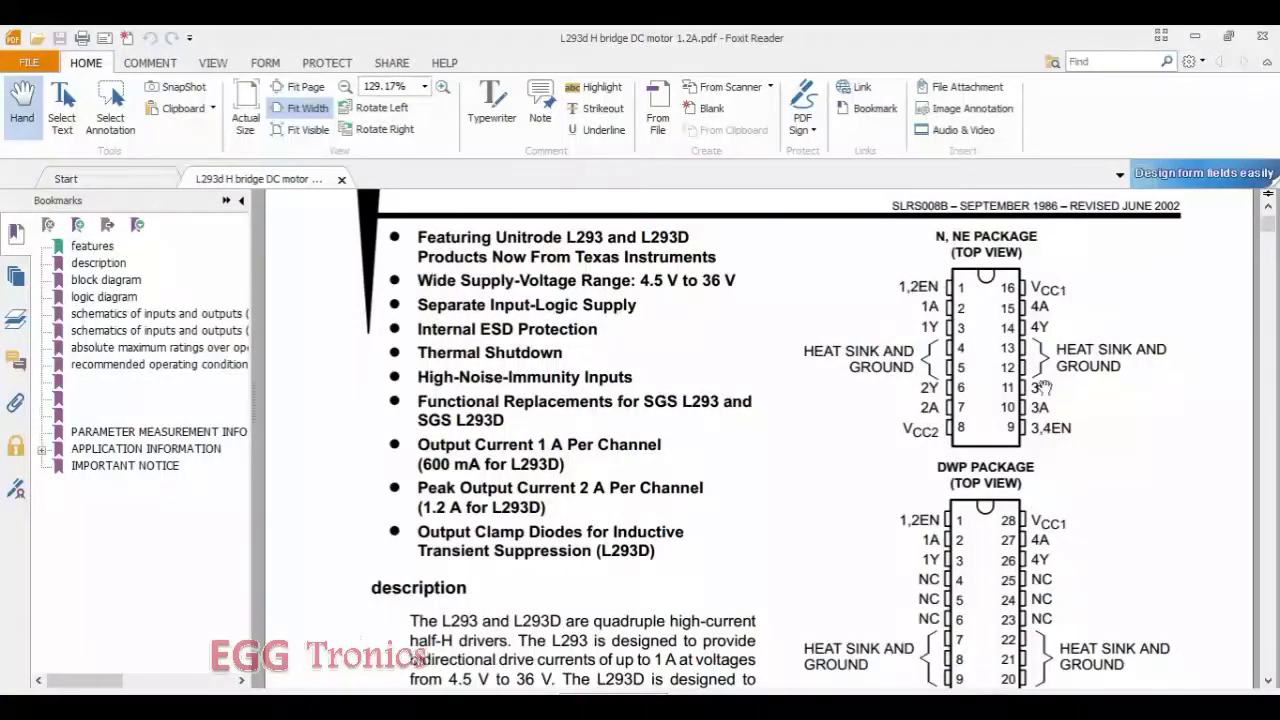
scroll(999, 434, "down", 20)
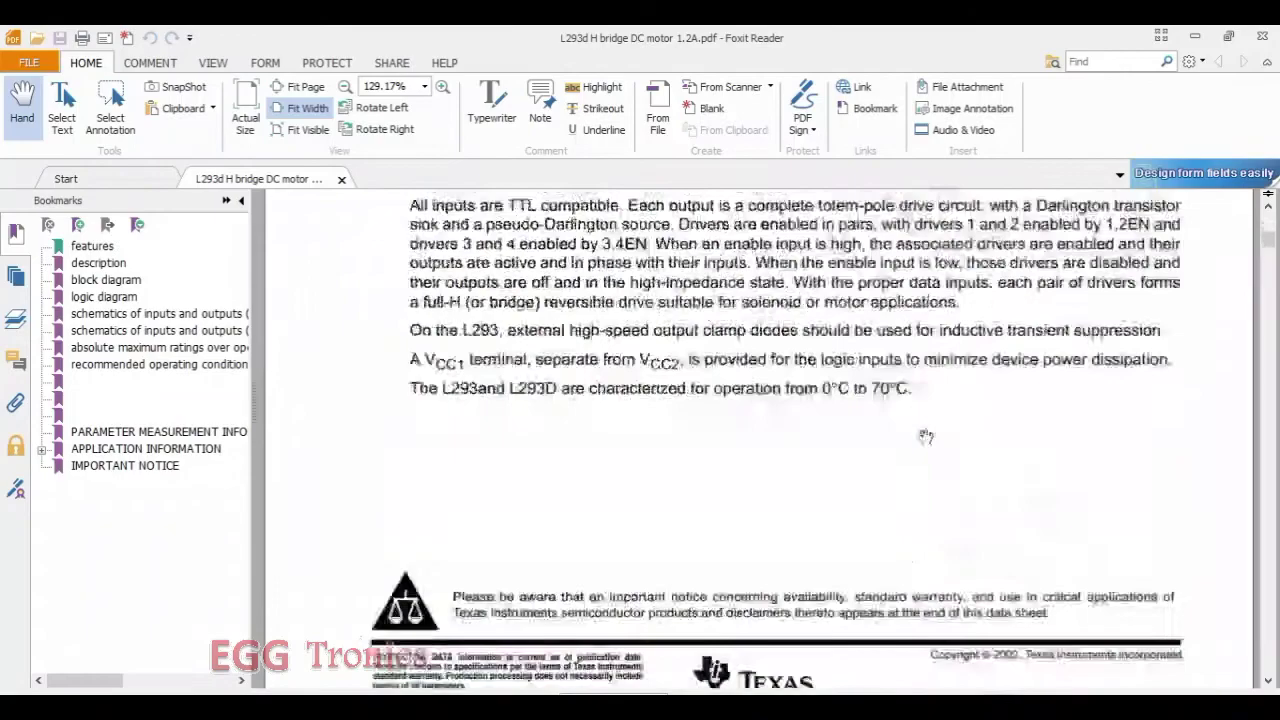
scroll(927, 431, "down", 15)
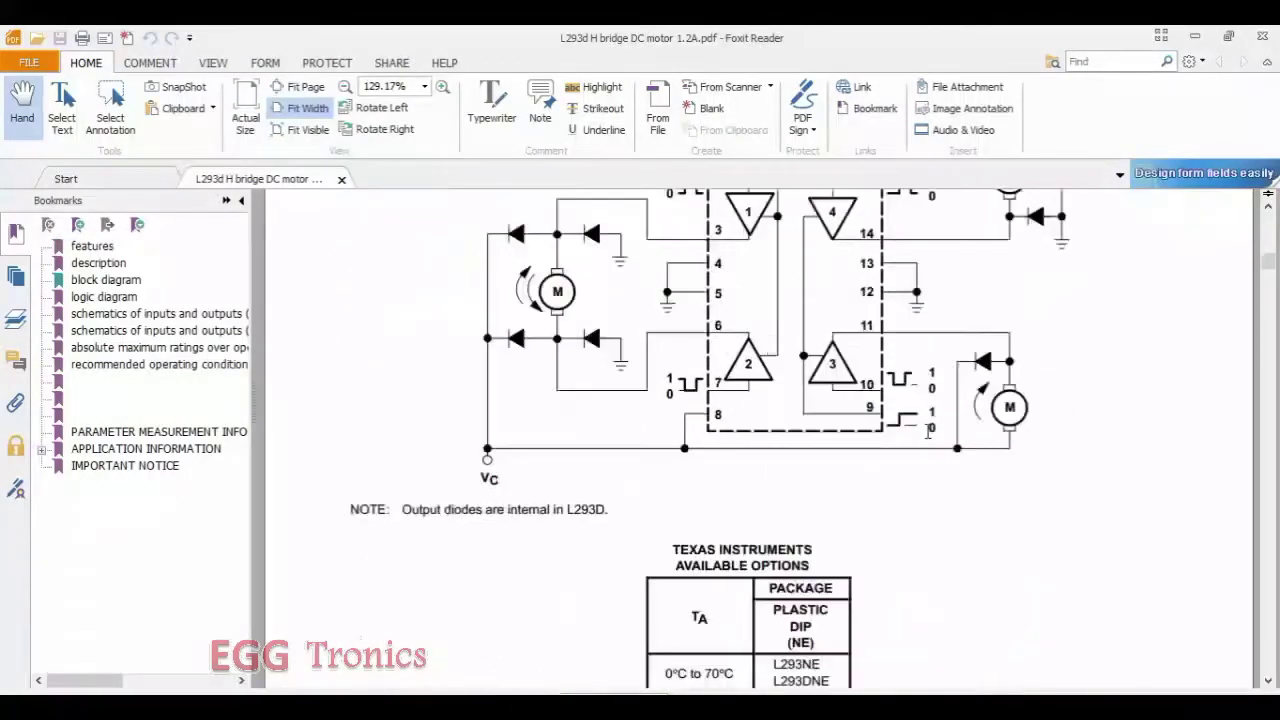
scroll(765, 370, "down", 15)
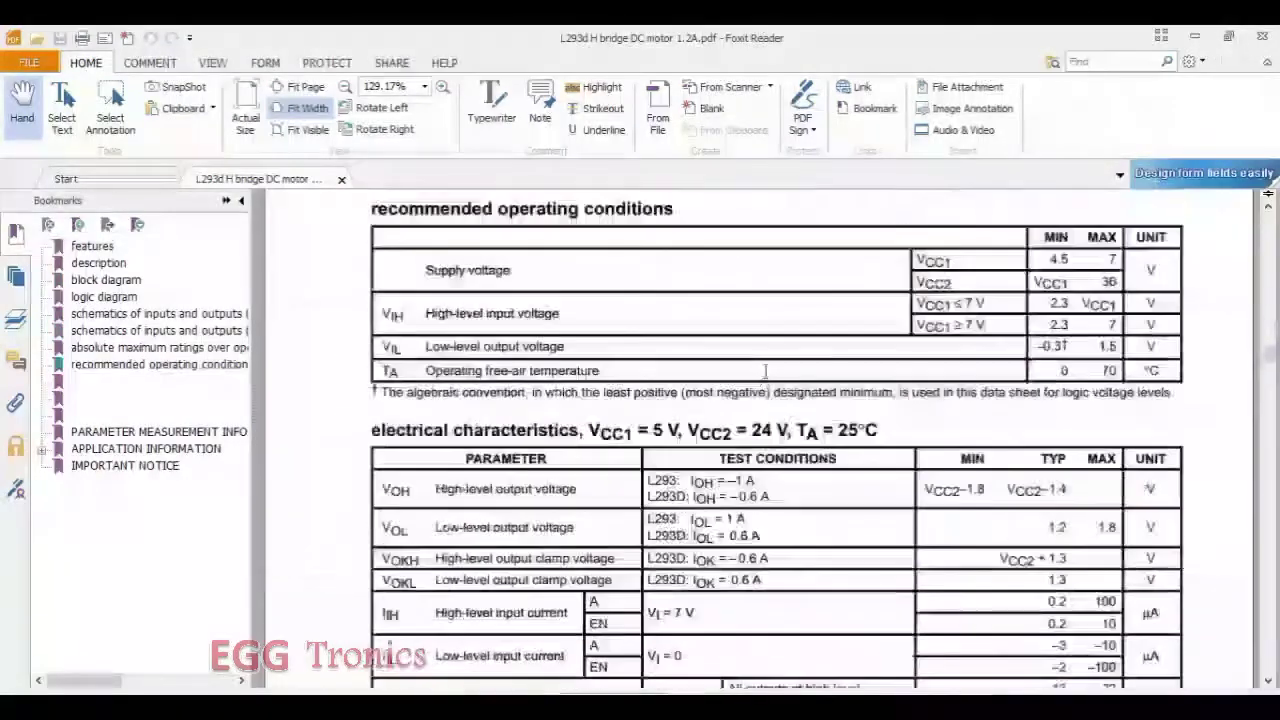
scroll(762, 374, "down", 15)
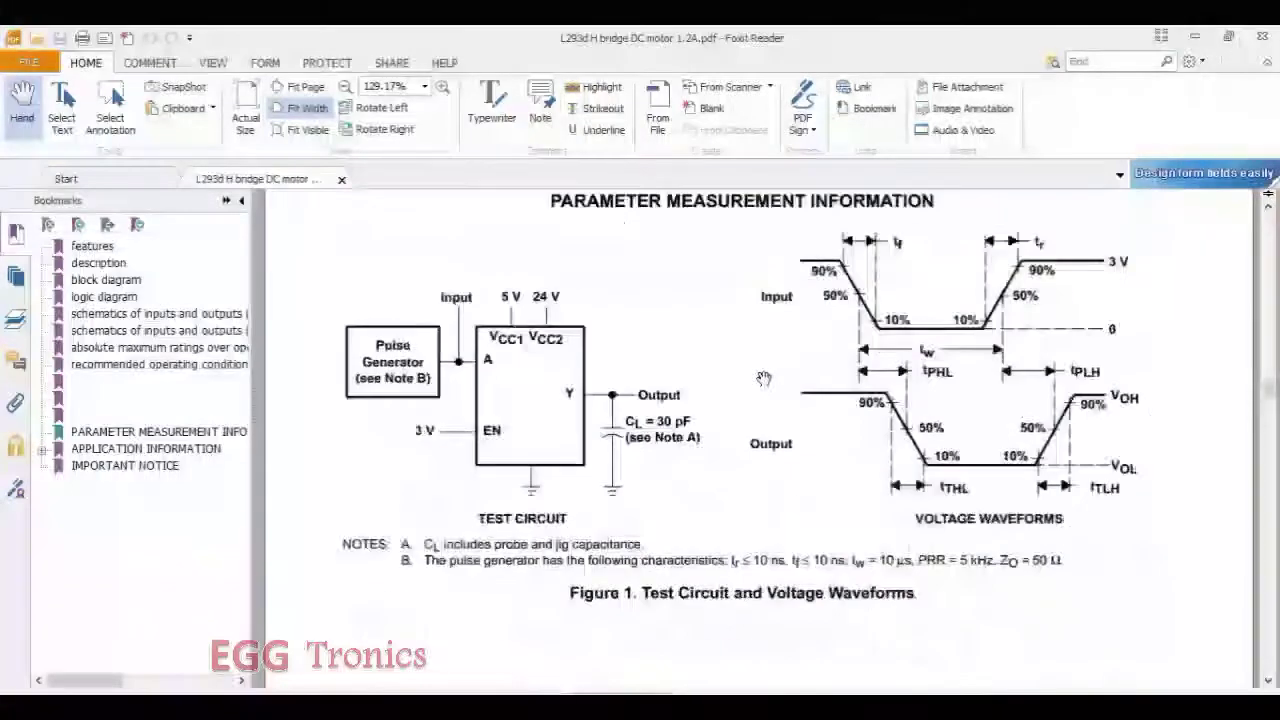
scroll(762, 374, "down", 5)
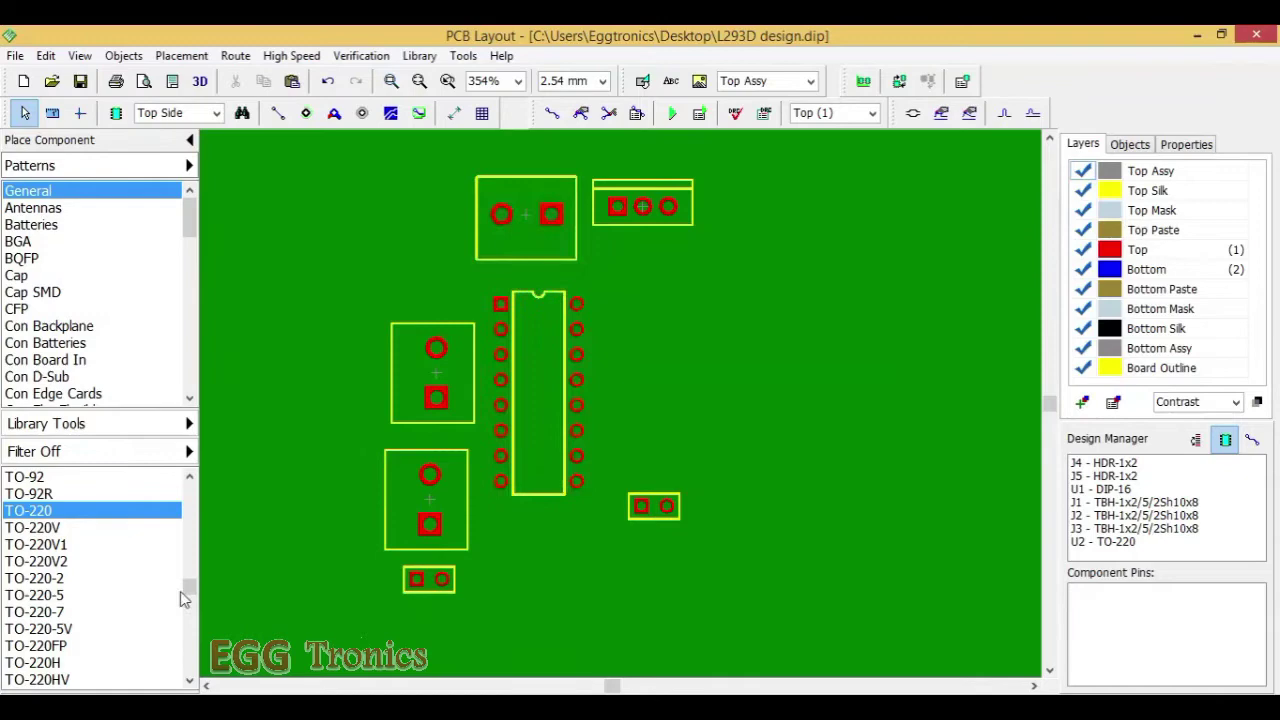
In PCB Layout, place two RES-6.5/3.4x1.9 resistors from the Resistors library, one above U1 and one above header J5.
left_click_drag(191, 589, 191, 491)
left_click_drag(189, 213, 187, 336)
left_click(32, 342)
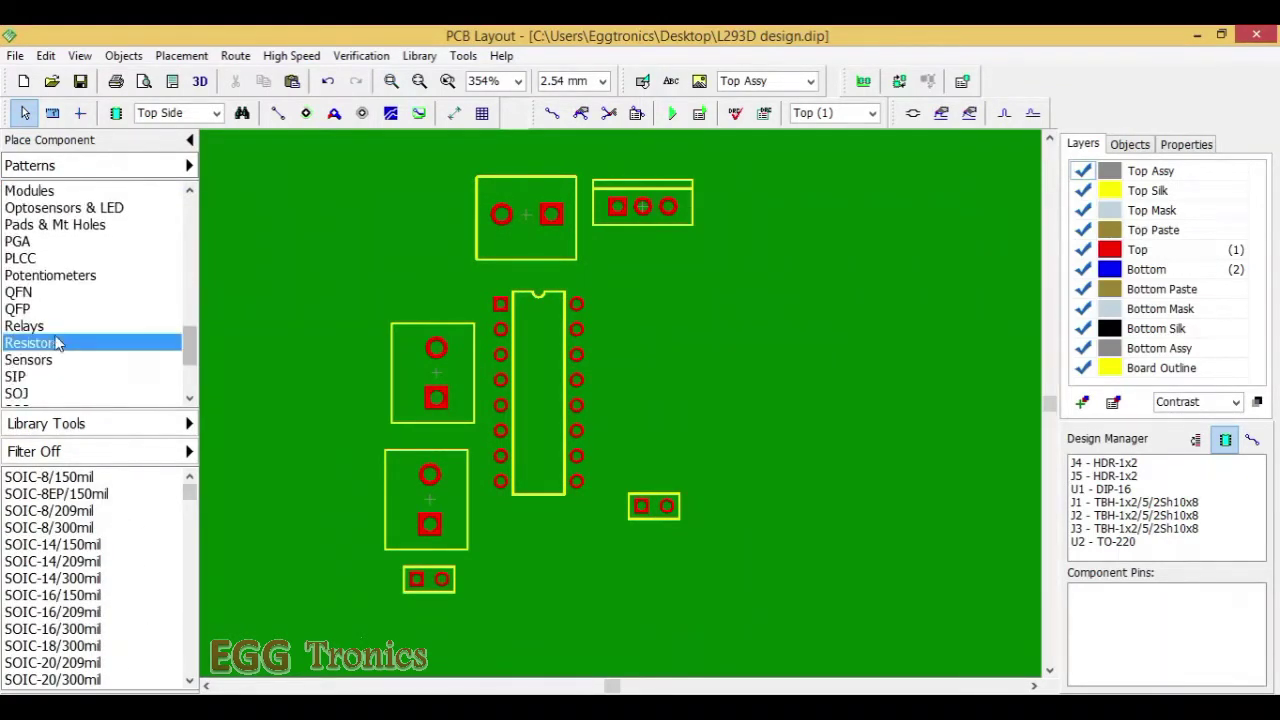
left_click(145, 478)
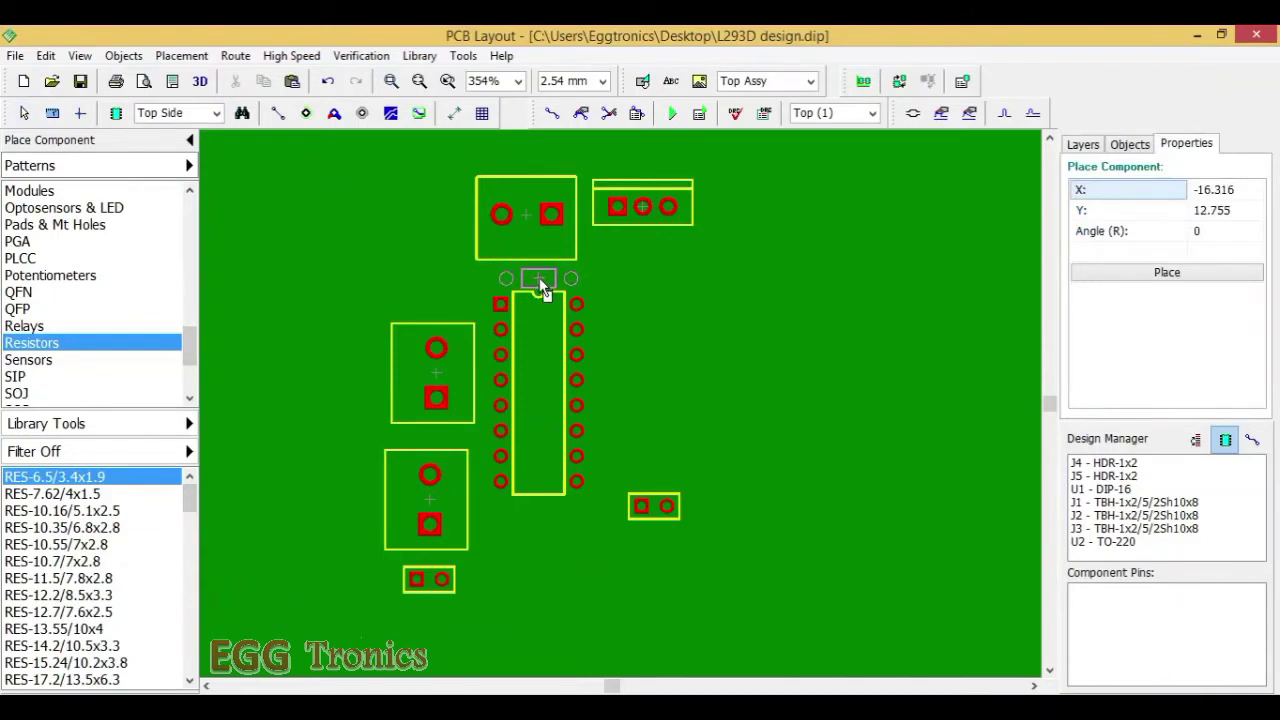
left_click(539, 277)
left_click(637, 482)
right_click(576, 560)
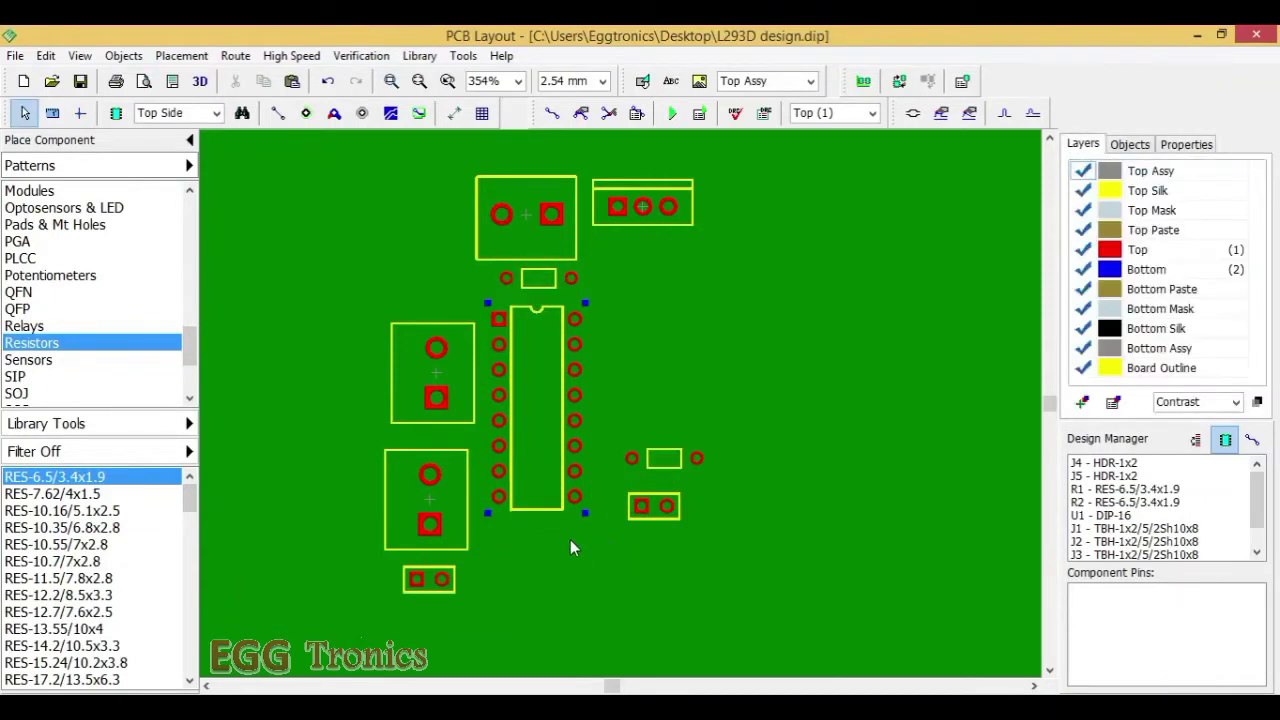
Set all of U1's pads to 1.6 mm width and 2.5 mm height.
right_click(576, 493)
left_click(610, 478)
left_click(612, 266)
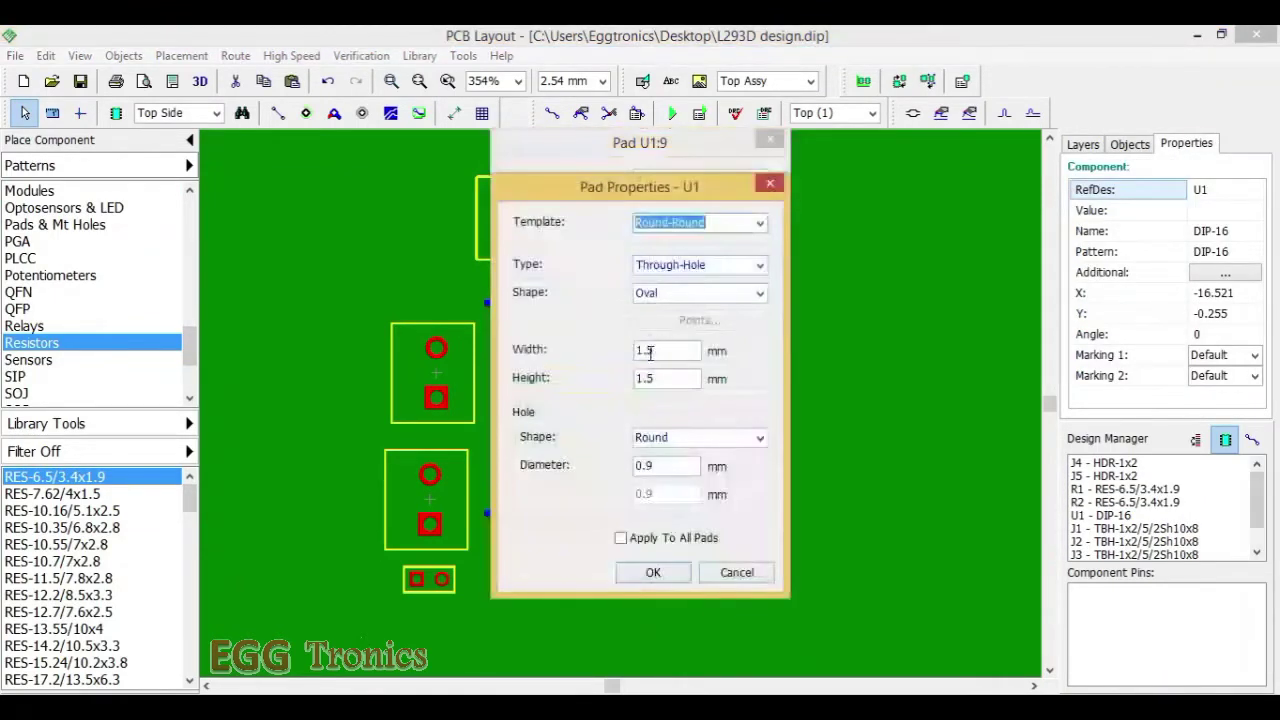
left_click(648, 351)
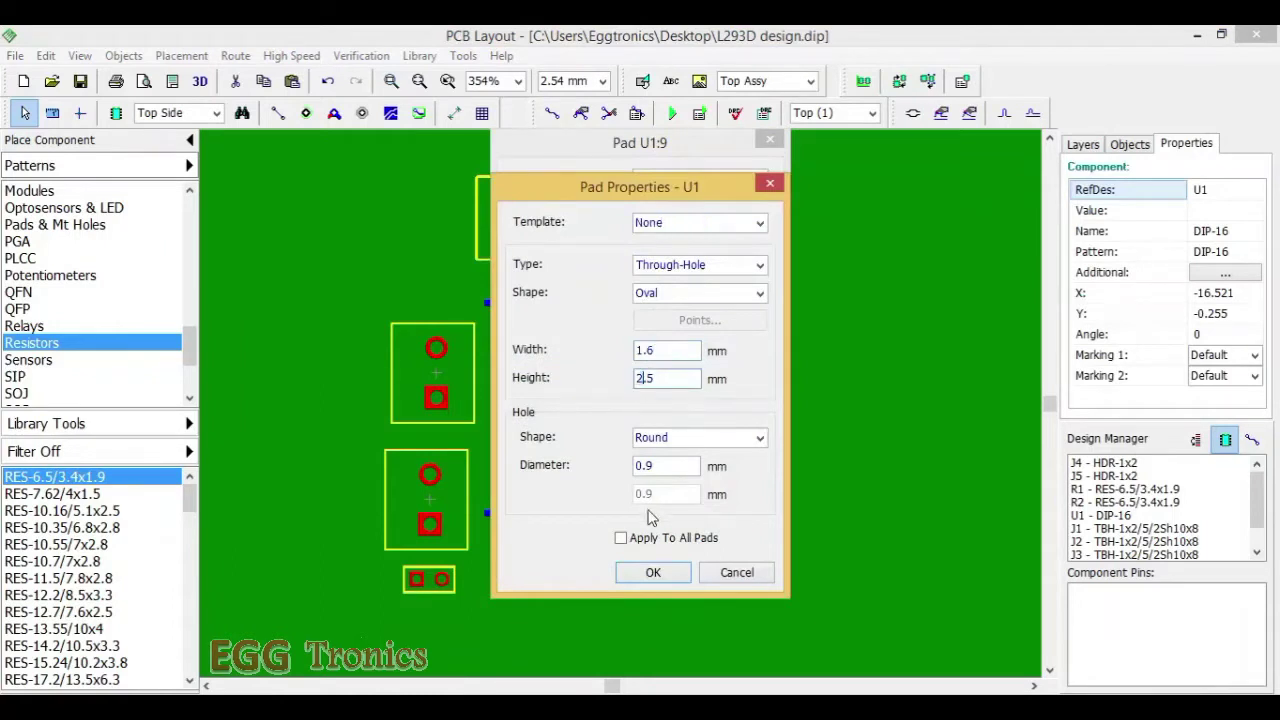
left_click(645, 572)
left_click(653, 349)
Move resistor R1 just above U1 and arrange terminal blocks J1 and J2 on opposite sides of the chip.
left_click(576, 302)
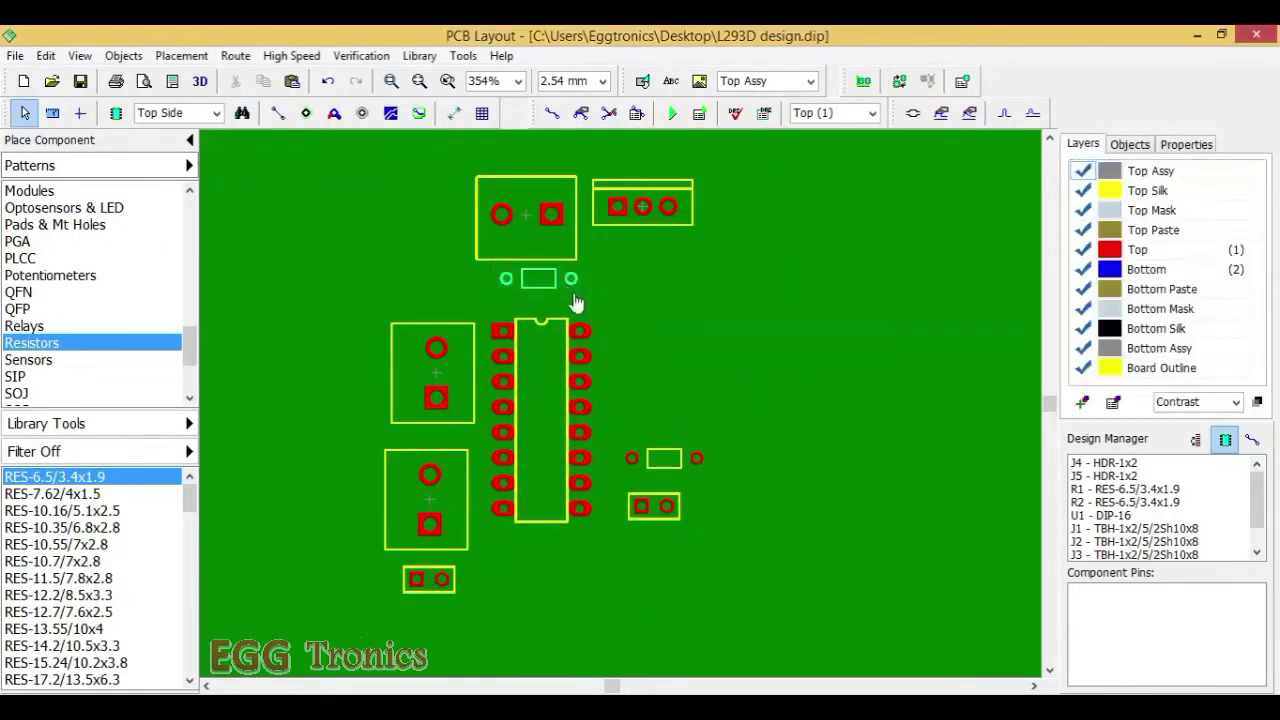
left_click_drag(576, 302, 583, 322)
left_click_drag(431, 480, 334, 560)
left_click_drag(448, 391, 455, 435)
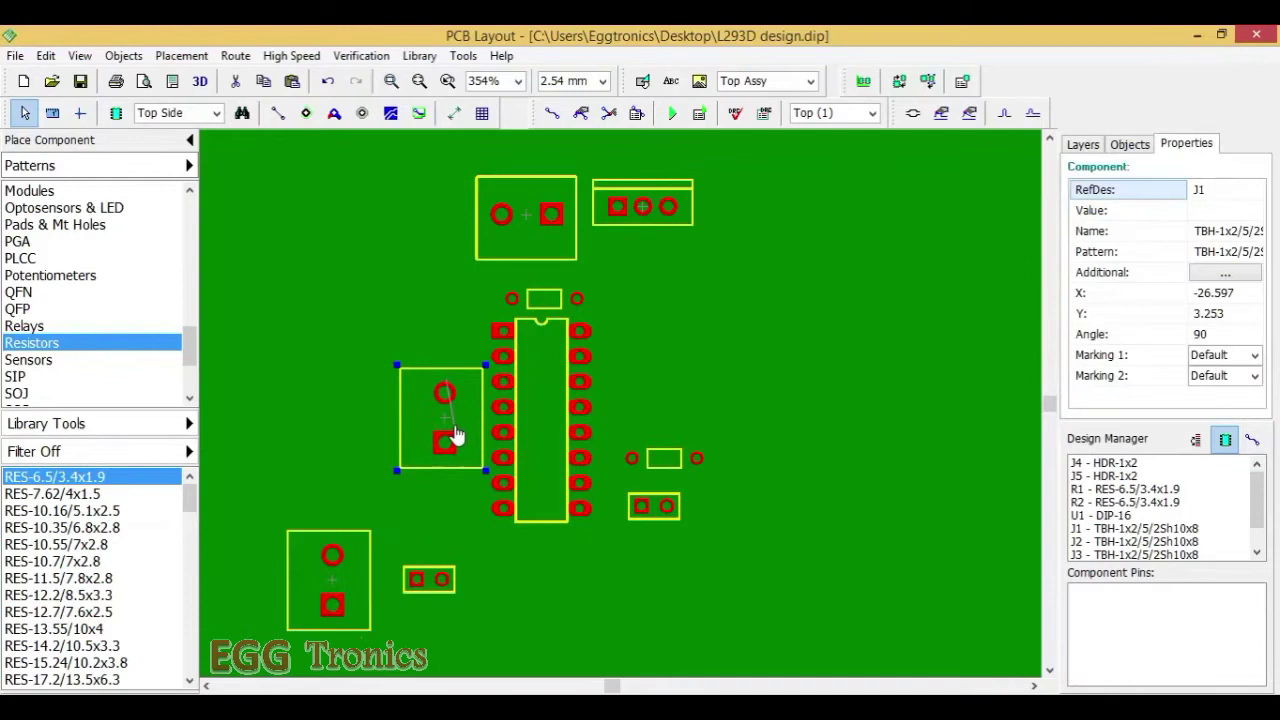
left_click_drag(329, 603, 629, 561)
Place the second resistor beside U1's lowest right pad under J2, and turn terminal block J1 by 180°.
left_click_drag(668, 514, 750, 538)
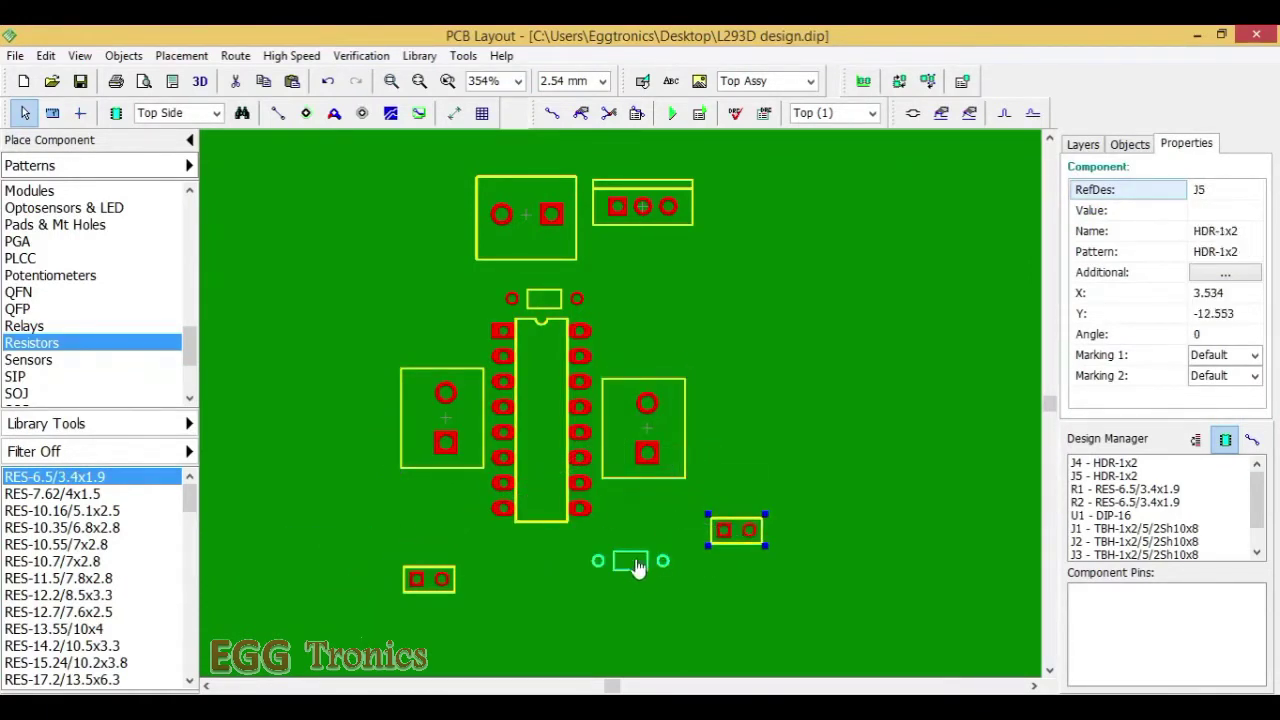
left_click_drag(637, 568, 641, 508)
left_click_drag(651, 449, 648, 438)
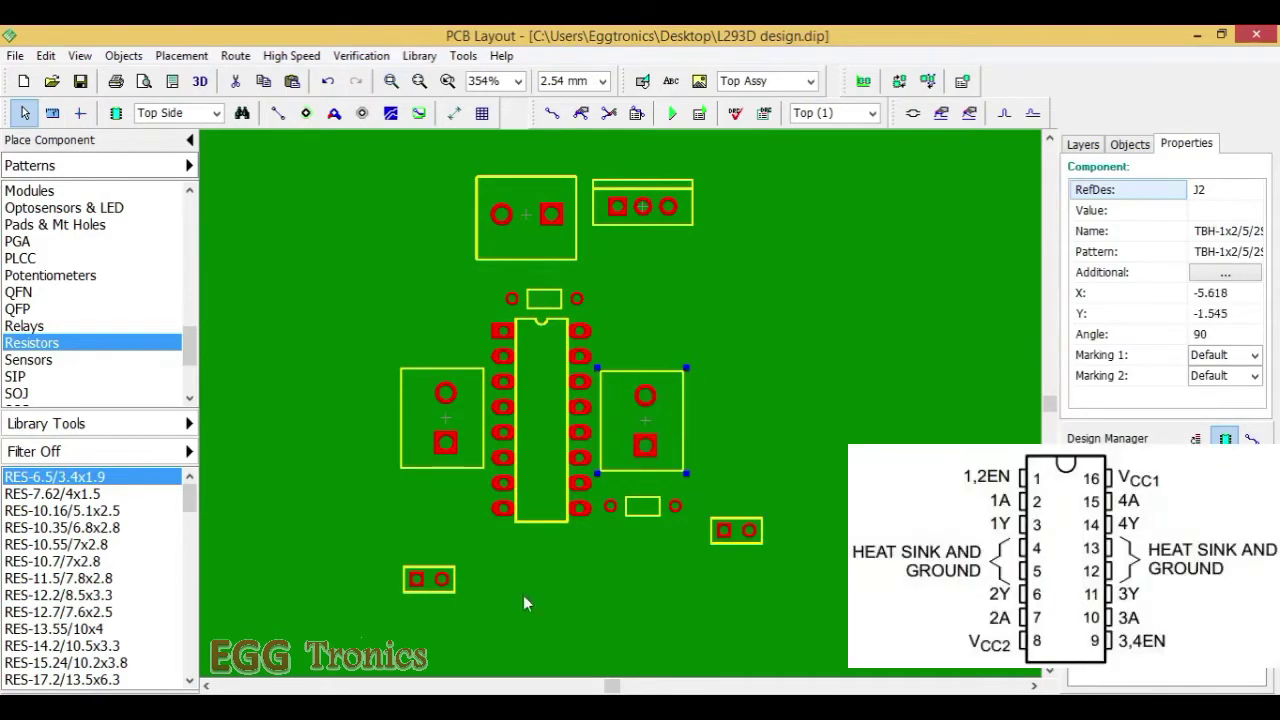
left_click_drag(674, 480, 640, 451)
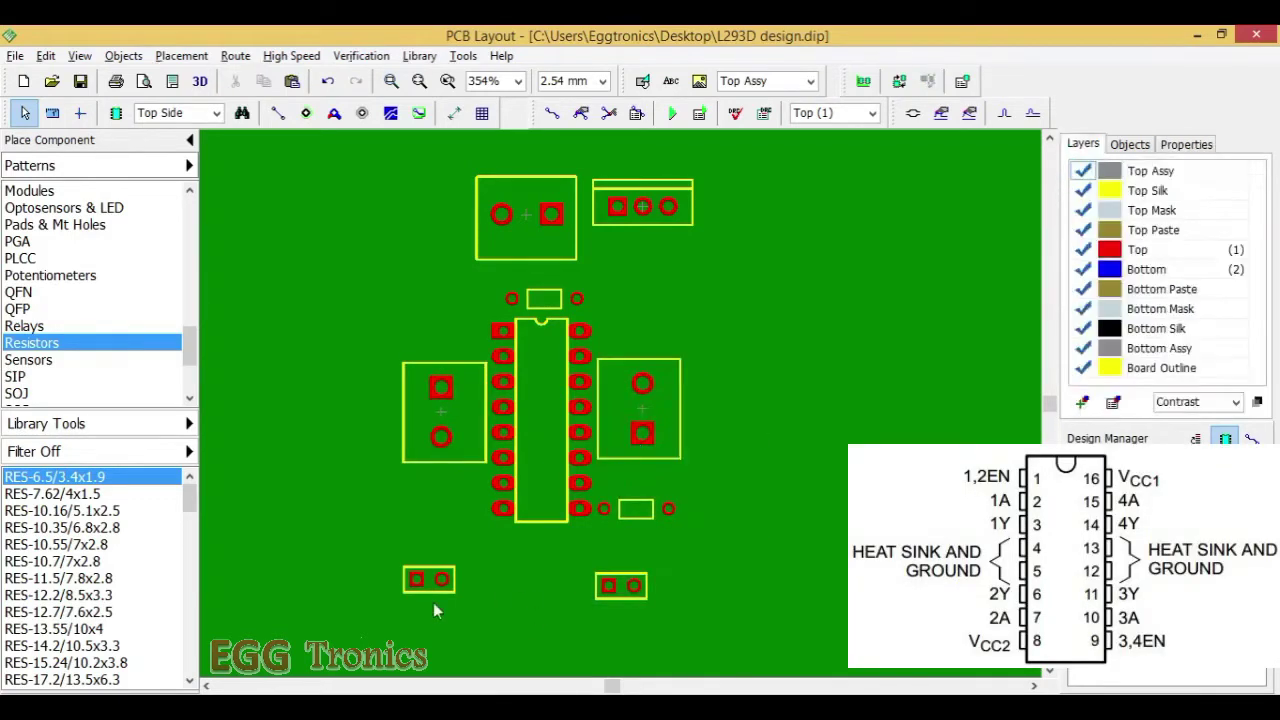
Move the two HDR-1x2 headers directly below terminal blocks J1 and J2.
left_click_drag(423, 590, 443, 497)
left_click_drag(620, 590, 638, 491)
left_click(642, 454)
left_click(645, 568)
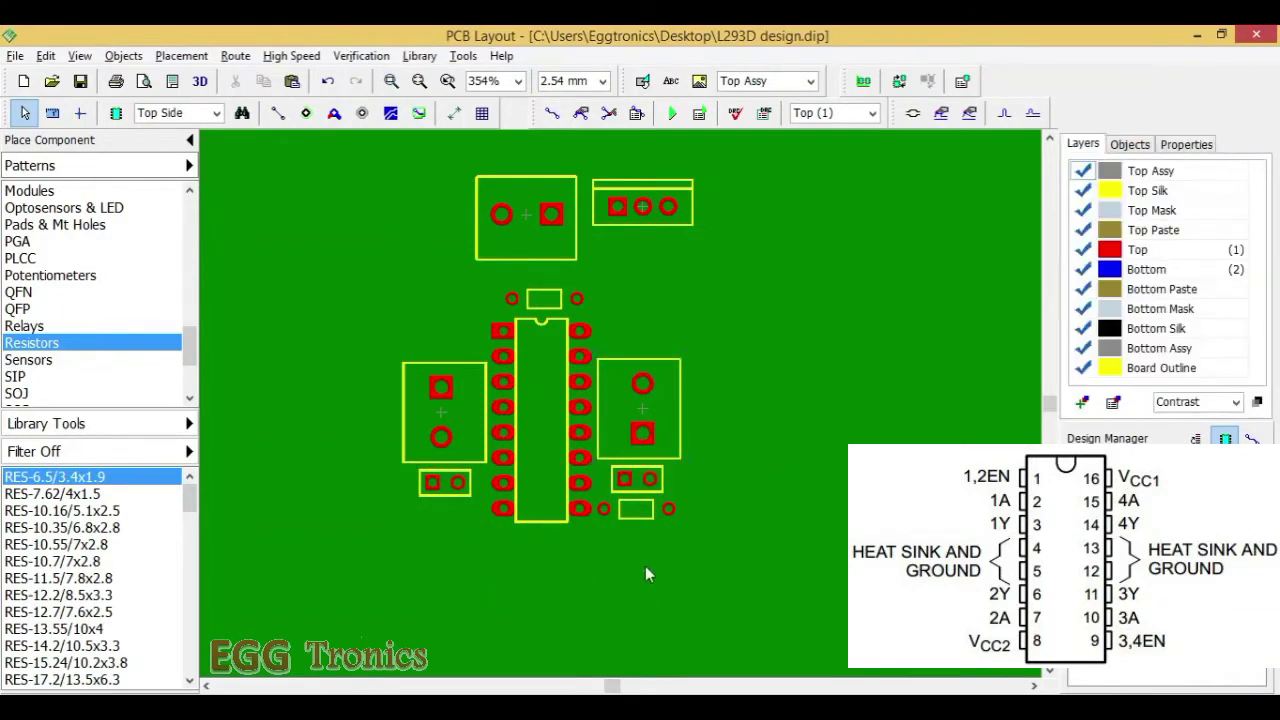
Rotate terminal block J3 upright above J1 and move the TO-220 part above U1.
left_click_drag(543, 237, 445, 316)
key("r")
left_click(698, 278)
left_click_drag(661, 204, 575, 254)
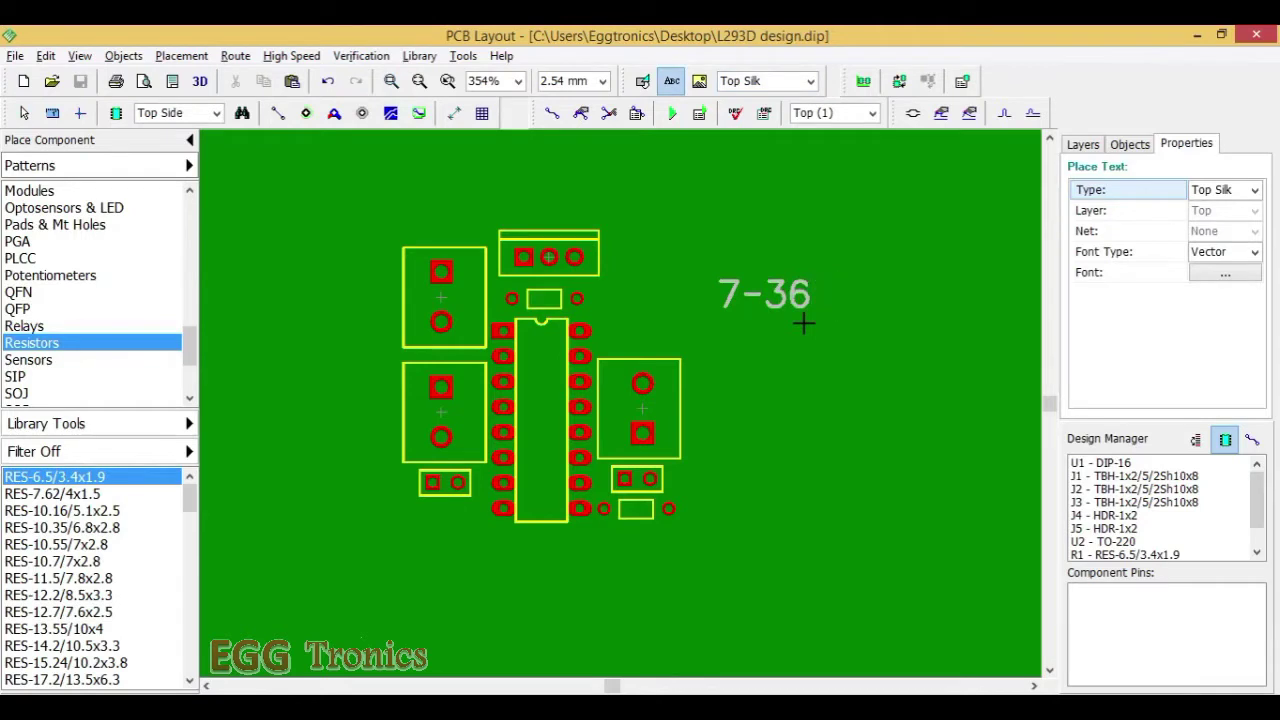
Add the Top Silk text "7-36v" and place it above terminal block J3.
type("v")
key("Return")
left_click_drag(806, 320, 484, 229)
left_click(549, 213)
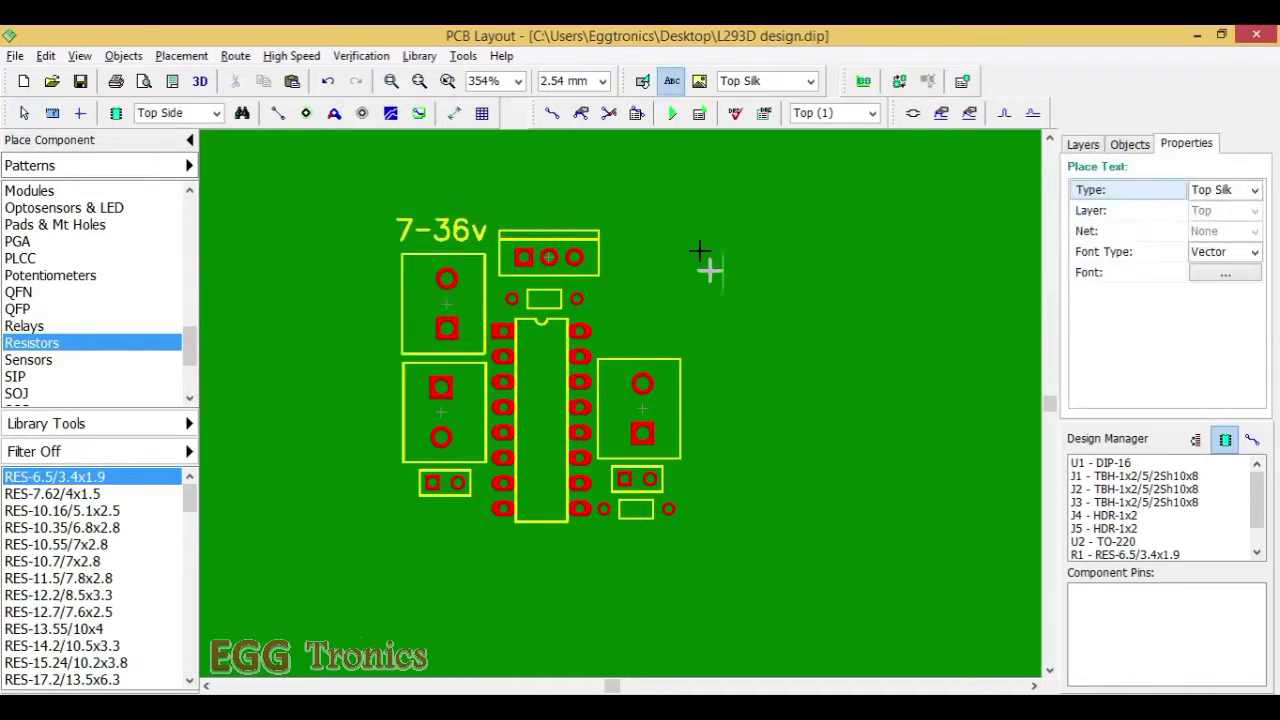
Add "+", "-" and "DC" texts and stack them left of J3, with minus above DC and plus below.
type("DC")
key("Escape")
type("DC")
left_click(709, 270)
left_click_drag(709, 270, 380, 329)
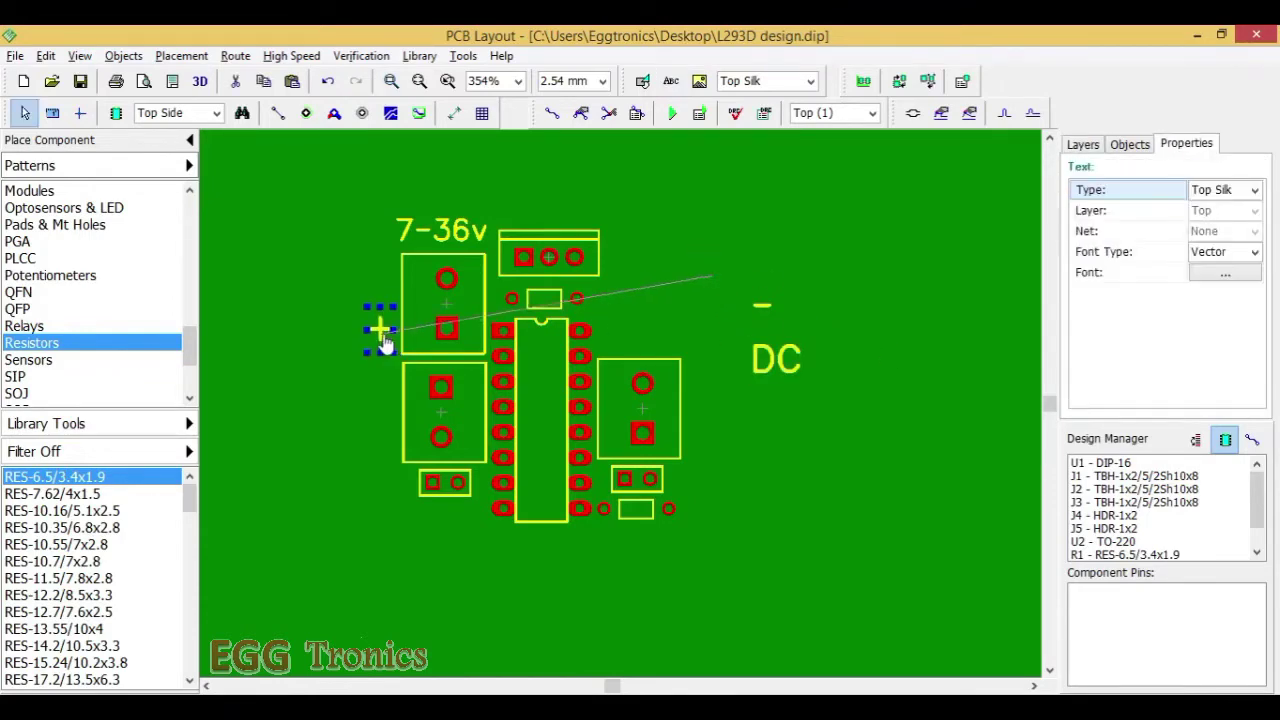
left_click(762, 318)
left_click_drag(760, 318, 378, 283)
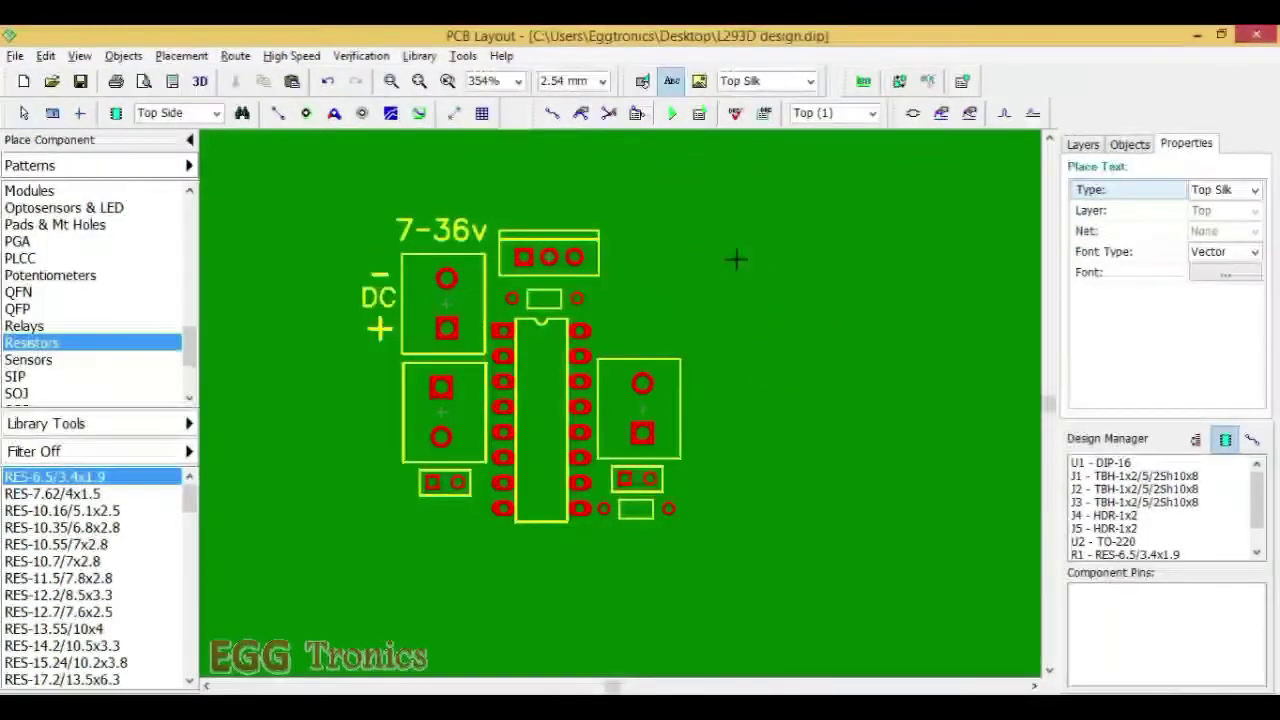
Add the text "M1", rotate it vertically and place it left of terminal block J1.
key("Escape")
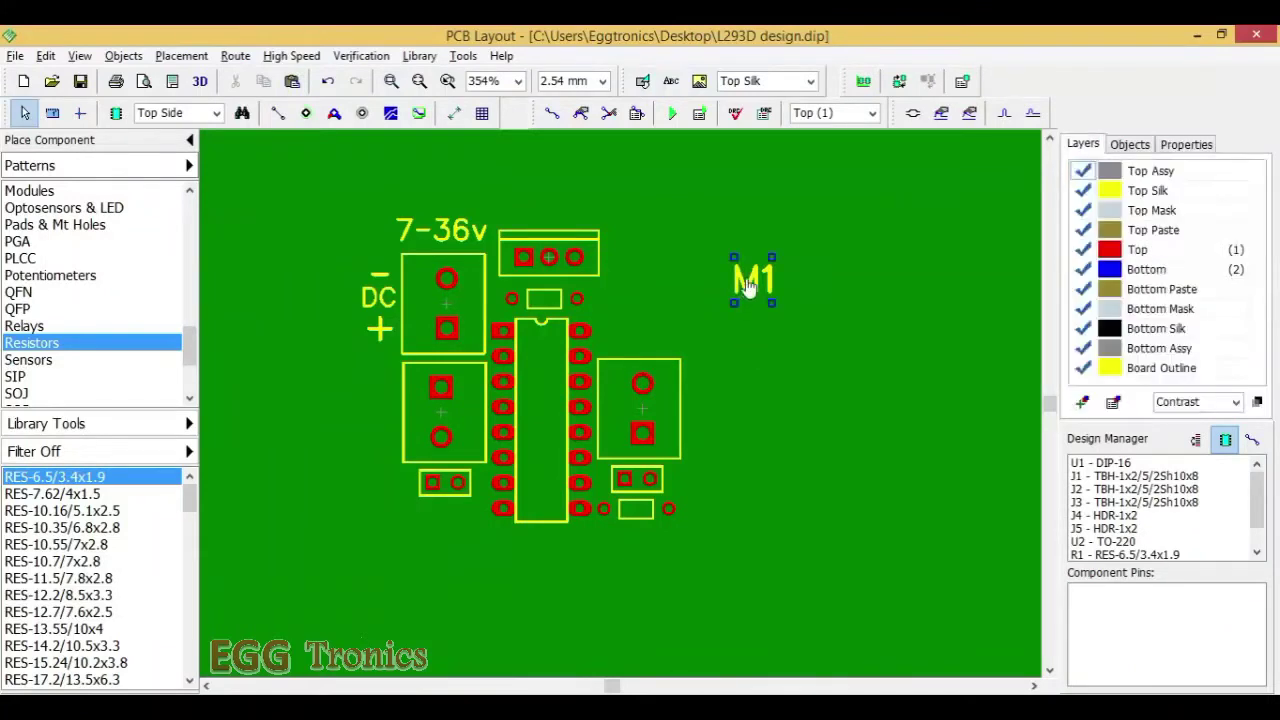
left_click_drag(753, 280, 374, 421)
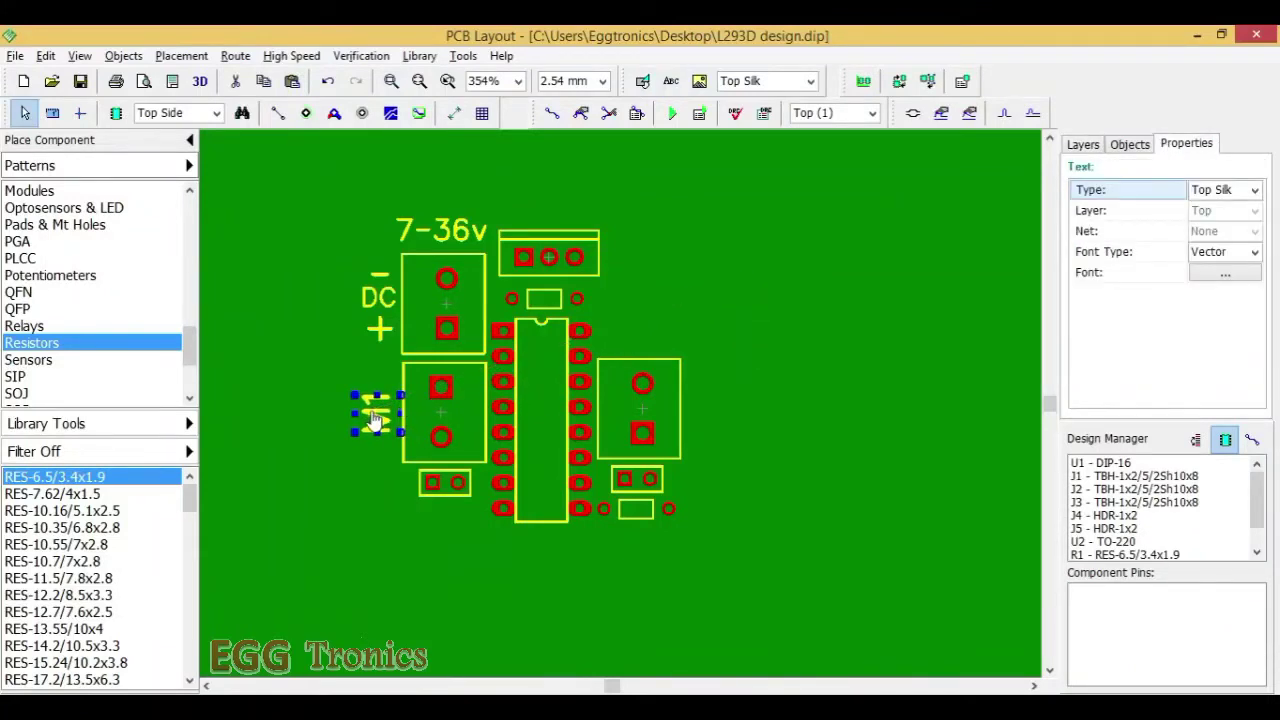
left_click(379, 433)
Paste a copy of the M1 label right of J2, change its text to "M2" and save the layout.
key("ctrl+v")
left_click_drag(406, 474, 701, 441)
double_click(701, 438)
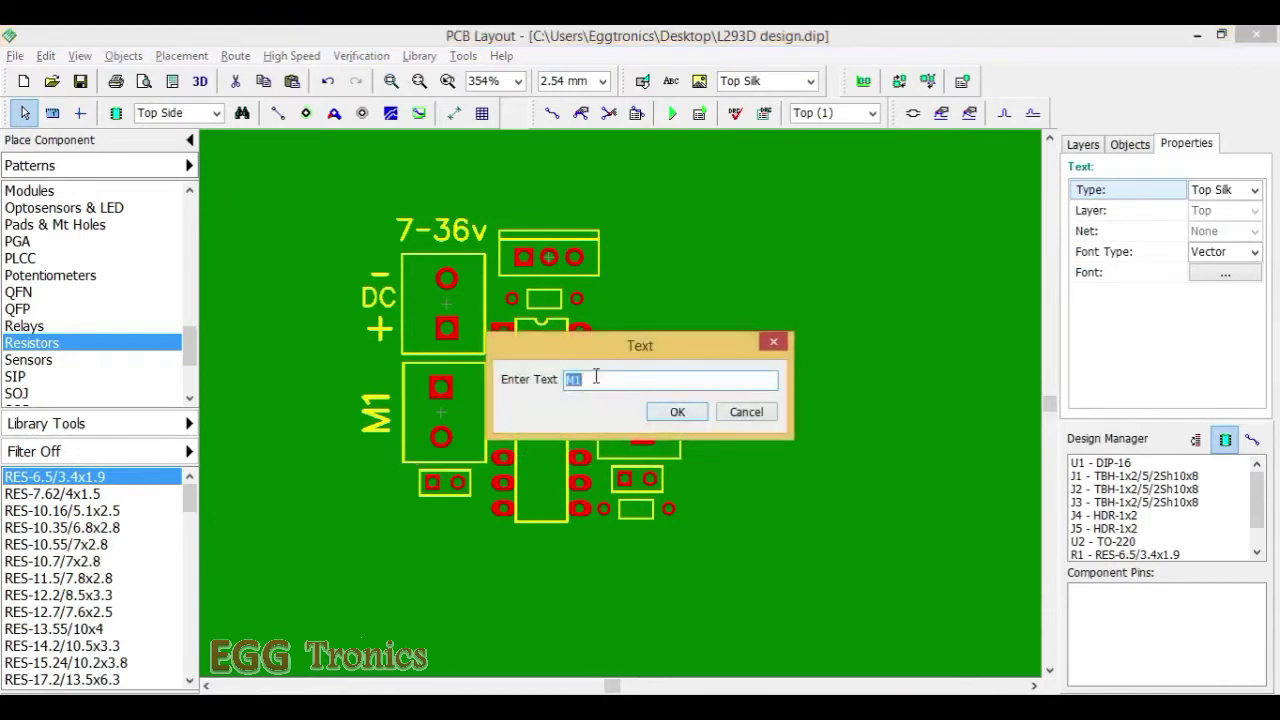
left_click(674, 412)
left_click(722, 457)
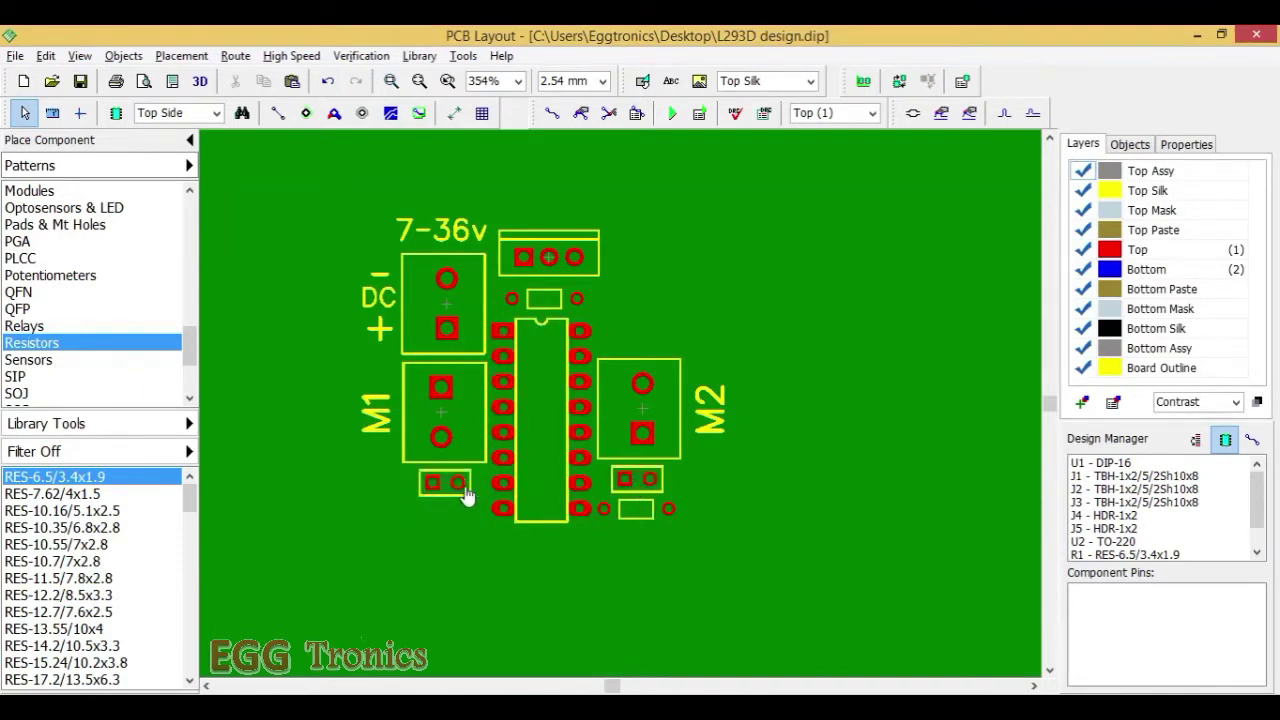
key("ctrl+s")
Add the texts "A", "B", "C" and "D", and move A to the left of the header below J1.
left_click(671, 81)
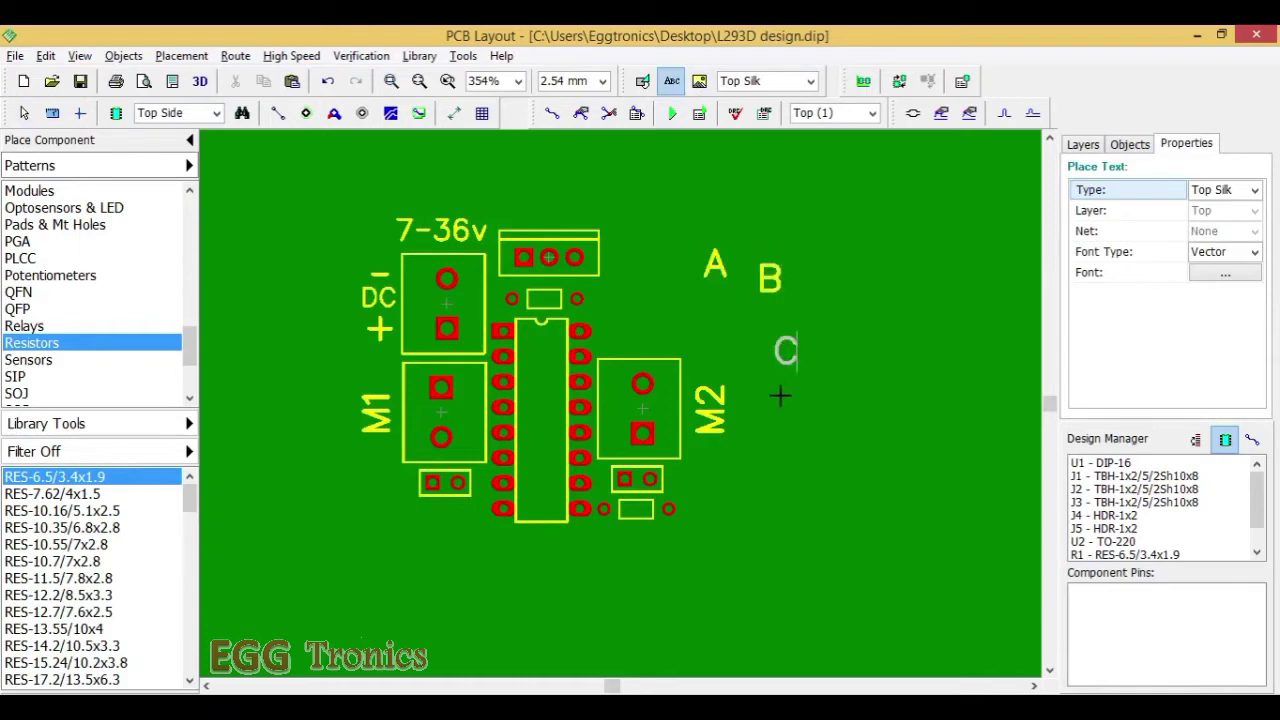
key("Escape")
left_click(715, 263)
left_click_drag(715, 263, 413, 490)
scroll(404, 501, "up", 1)
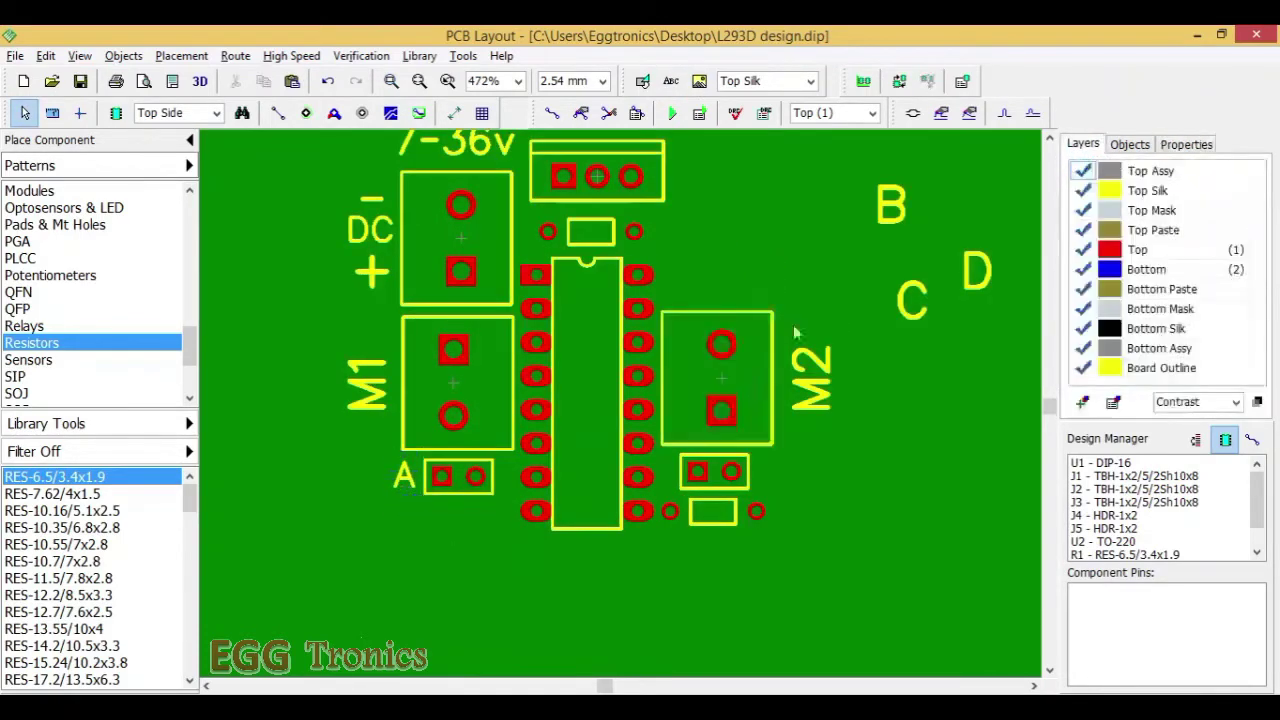
Move the B label to the right of the header below J1 and adjust the header between A and B.
left_click_drag(900, 225, 508, 498)
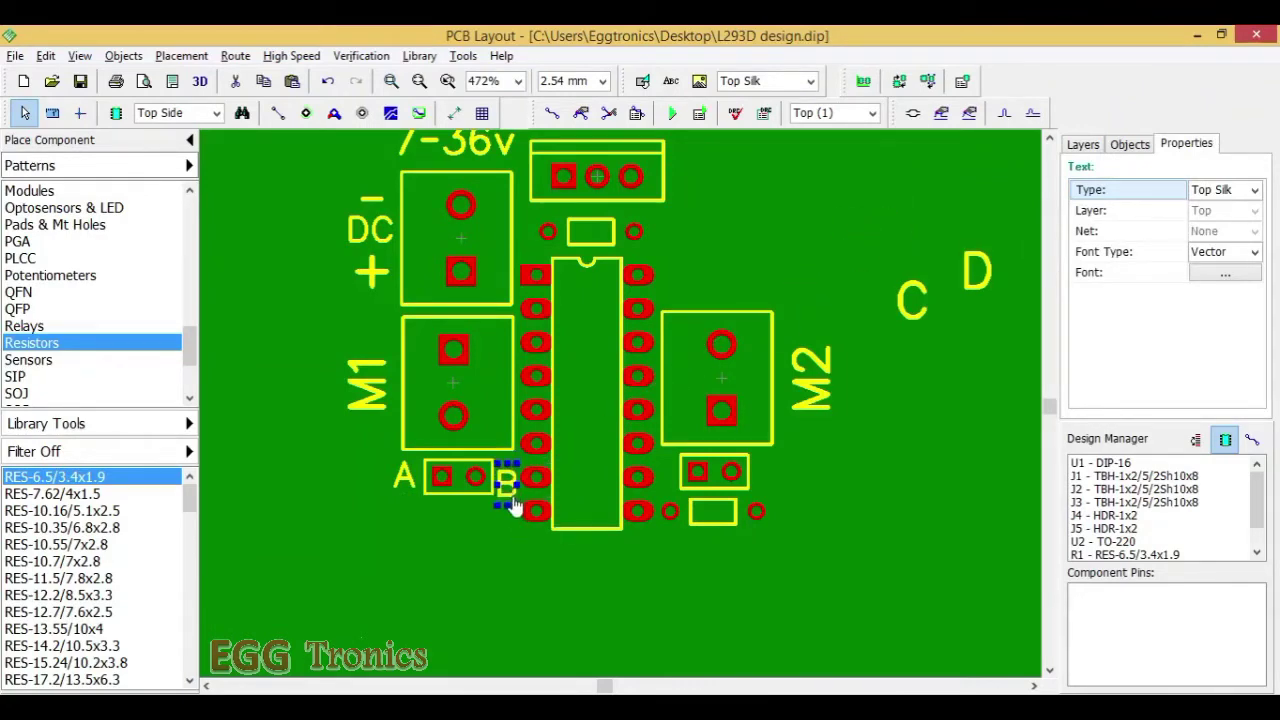
left_click(445, 515)
left_click(449, 495)
left_click(449, 493)
Shrink the C label, move it to the left of the header below J2 and shift that header slightly right.
left_click(925, 328)
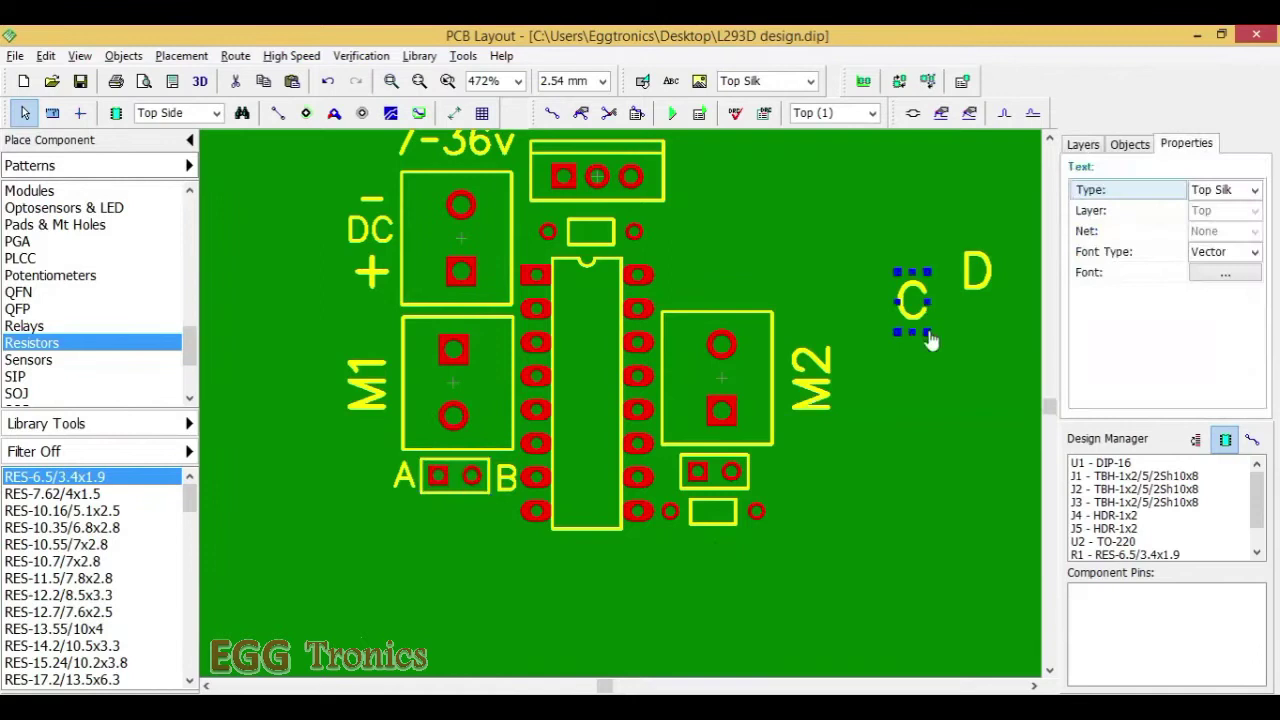
left_click_drag(928, 331, 909, 314)
left_click_drag(894, 326, 663, 477)
left_click_drag(709, 477, 716, 477)
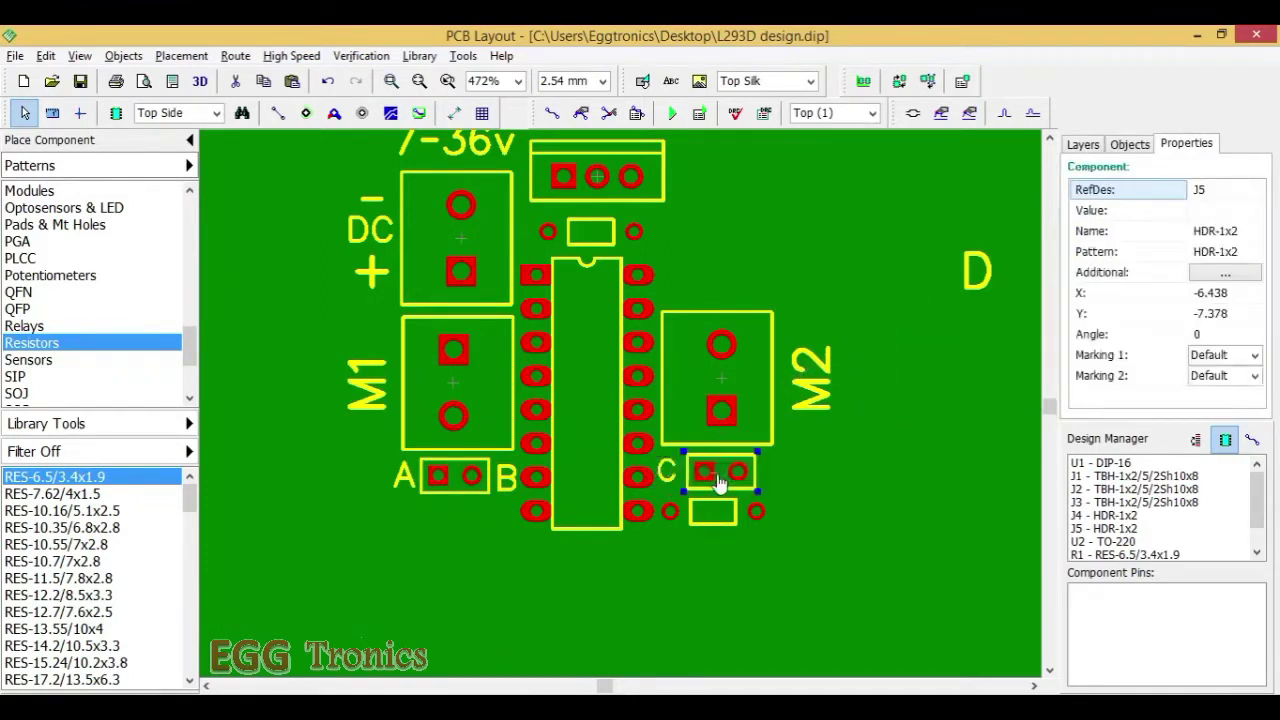
left_click(669, 473)
left_click(669, 473)
Shrink the D label and move it to the right of the header below J2.
left_click(982, 295)
key("r")
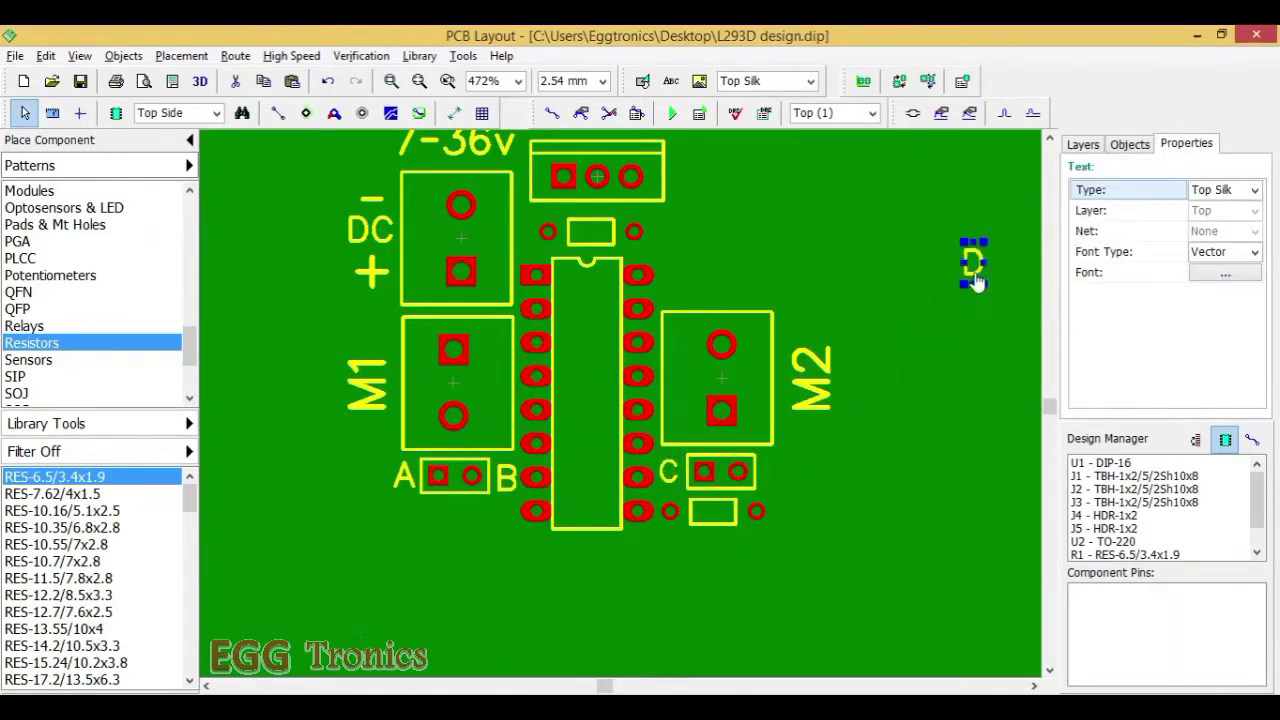
left_click_drag(975, 270, 771, 472)
left_click(705, 632)
scroll(705, 632, "down", 1)
Add the text "10K" and shrink it to fit inside the resistor outline above the DIP-16 chip.
left_click(671, 80)
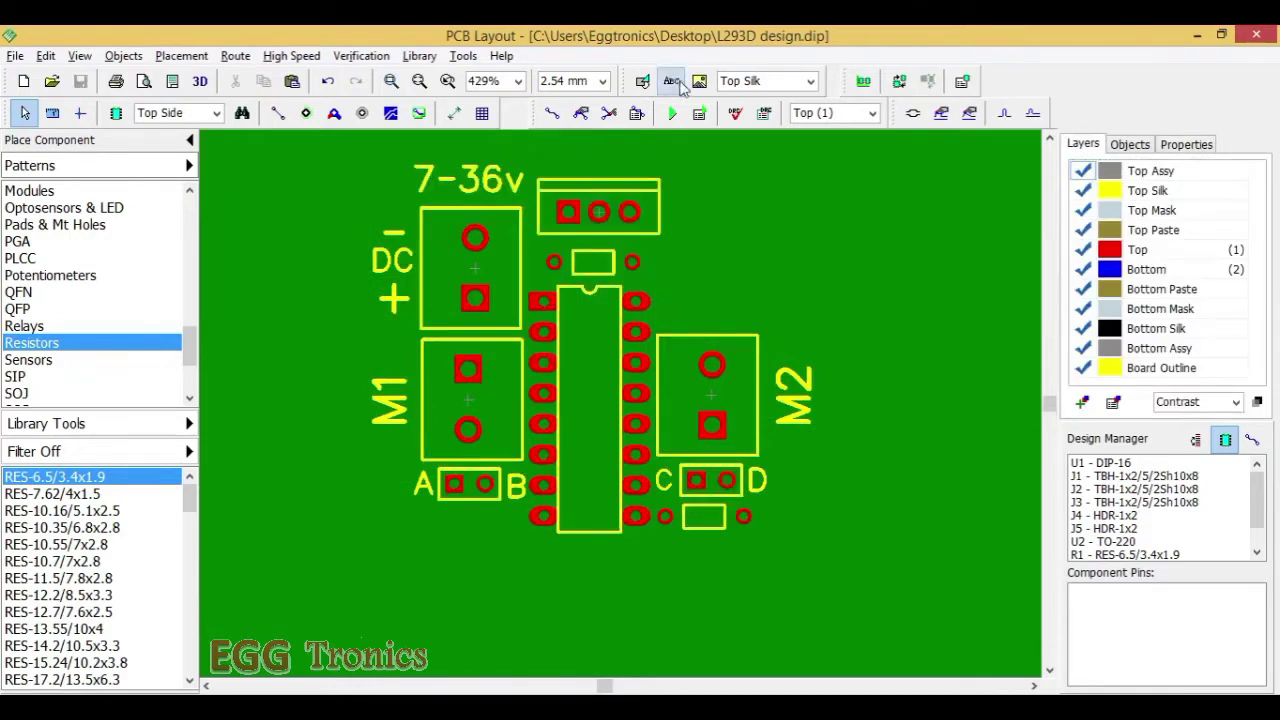
left_click(742, 197)
type("10K")
key("Return")
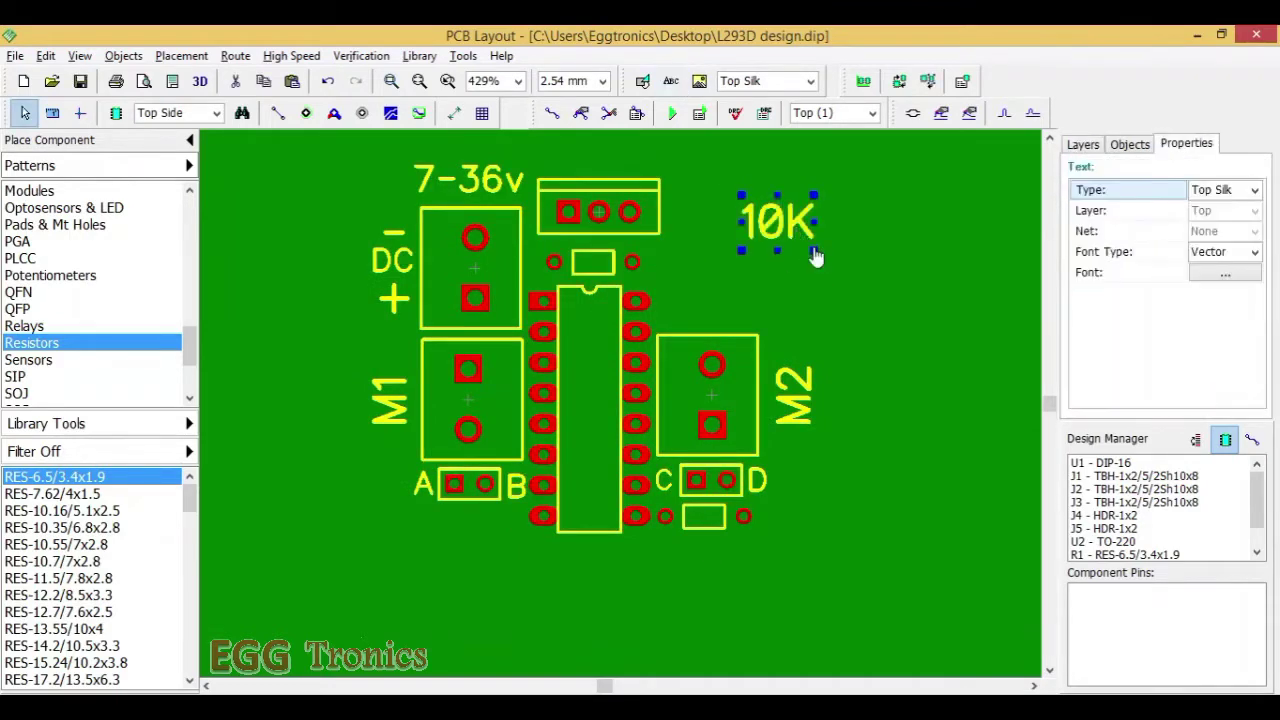
left_click_drag(813, 254, 602, 268)
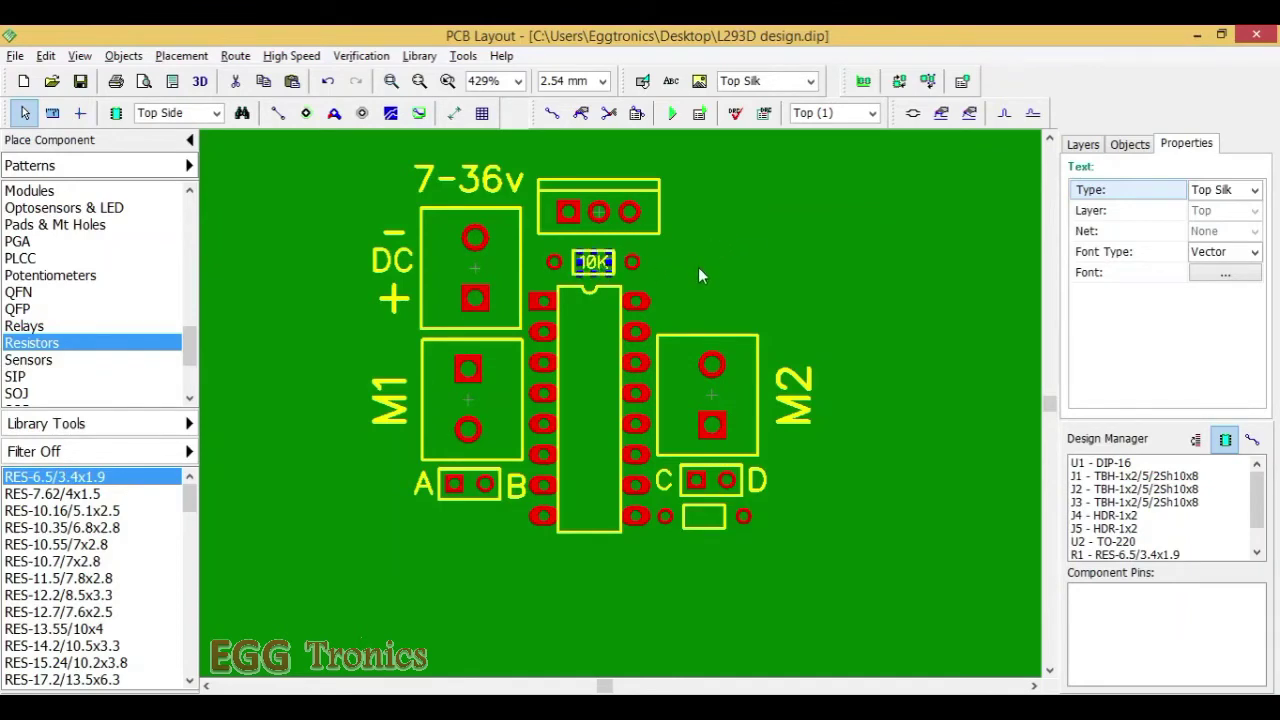
left_click(668, 266)
Copy the 10K label and paste it inside the resistor outline below the C-D header.
left_click(599, 270)
right_click(597, 263)
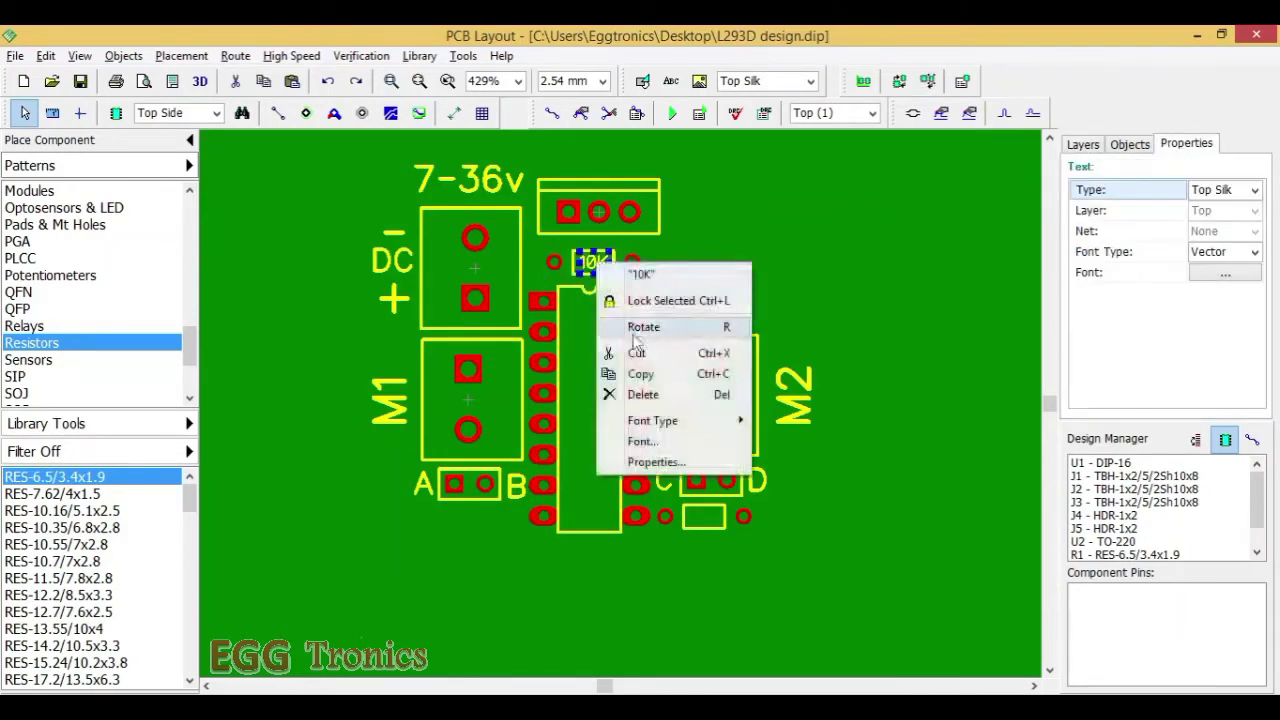
left_click(636, 350)
key("ctrl+z")
right_click(597, 270)
left_click(632, 381)
right_click(699, 581)
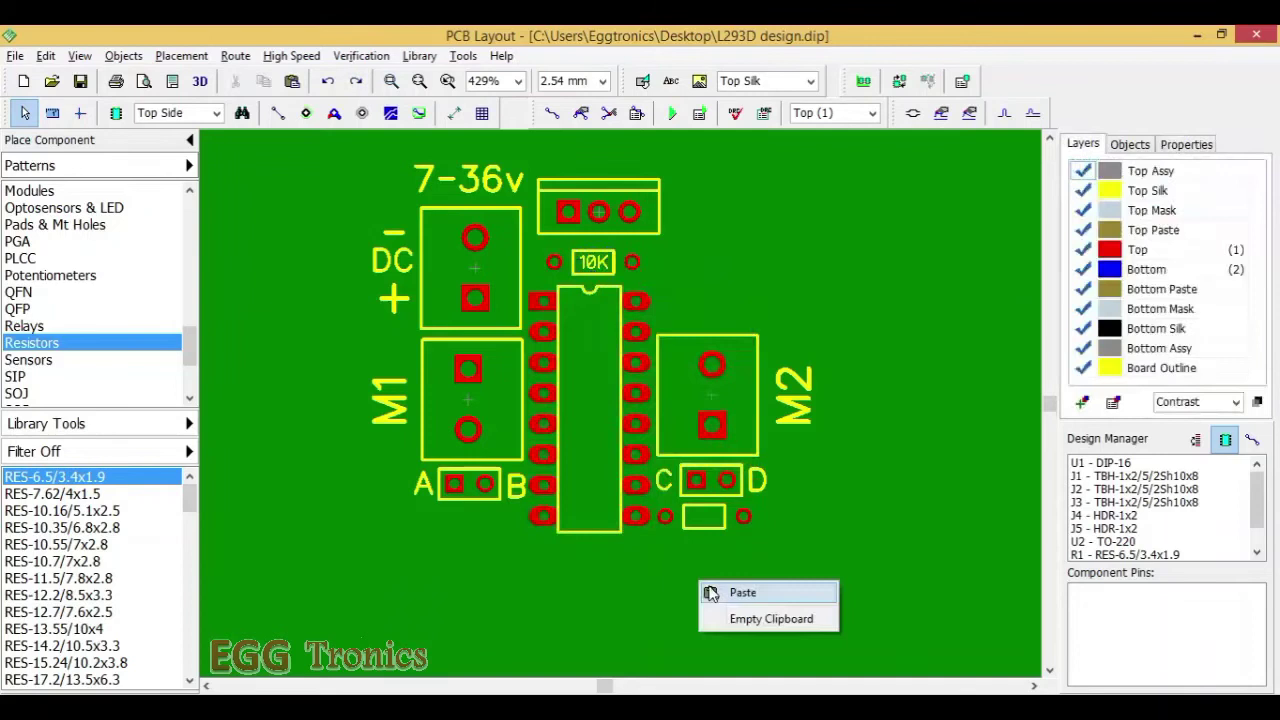
left_click(710, 592)
left_click_drag(709, 588, 704, 518)
left_click(712, 591)
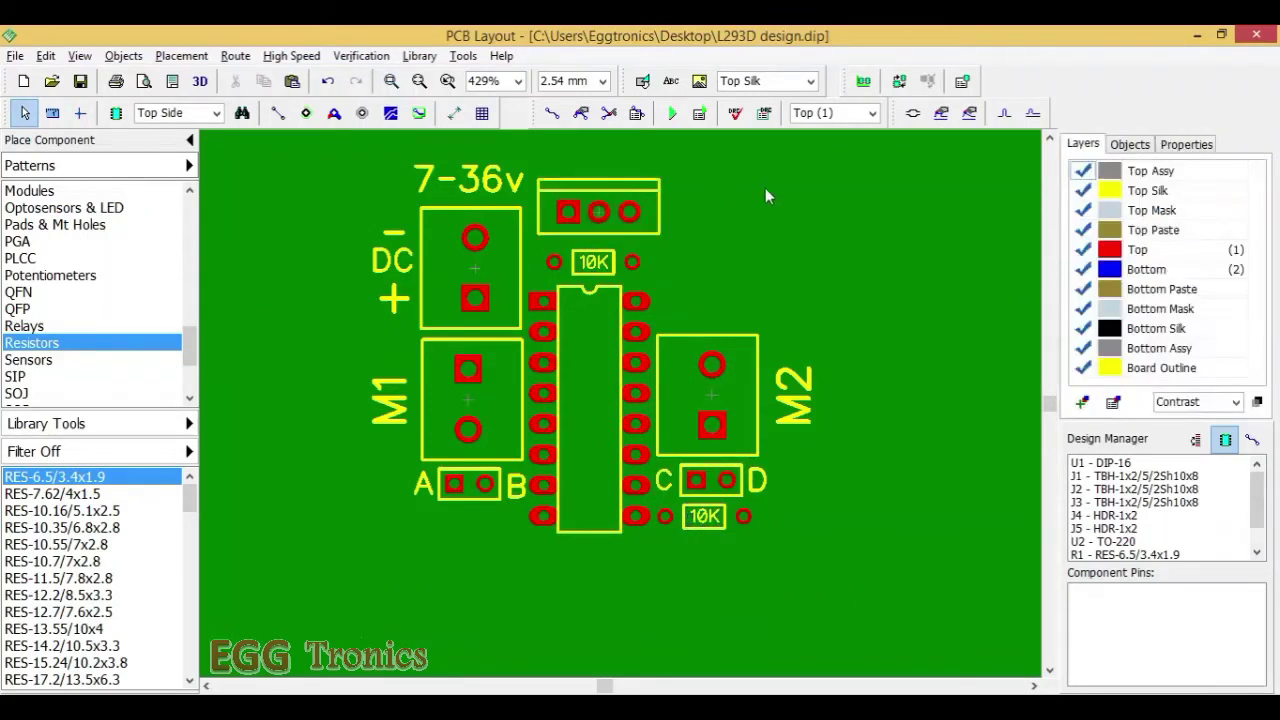
Add the text "7805", shrink it and place it above the TO-220 regulator.
right_click_drag(692, 146, 681, 157)
left_click(671, 81)
left_click(723, 191)
type("7805")
key("Return")
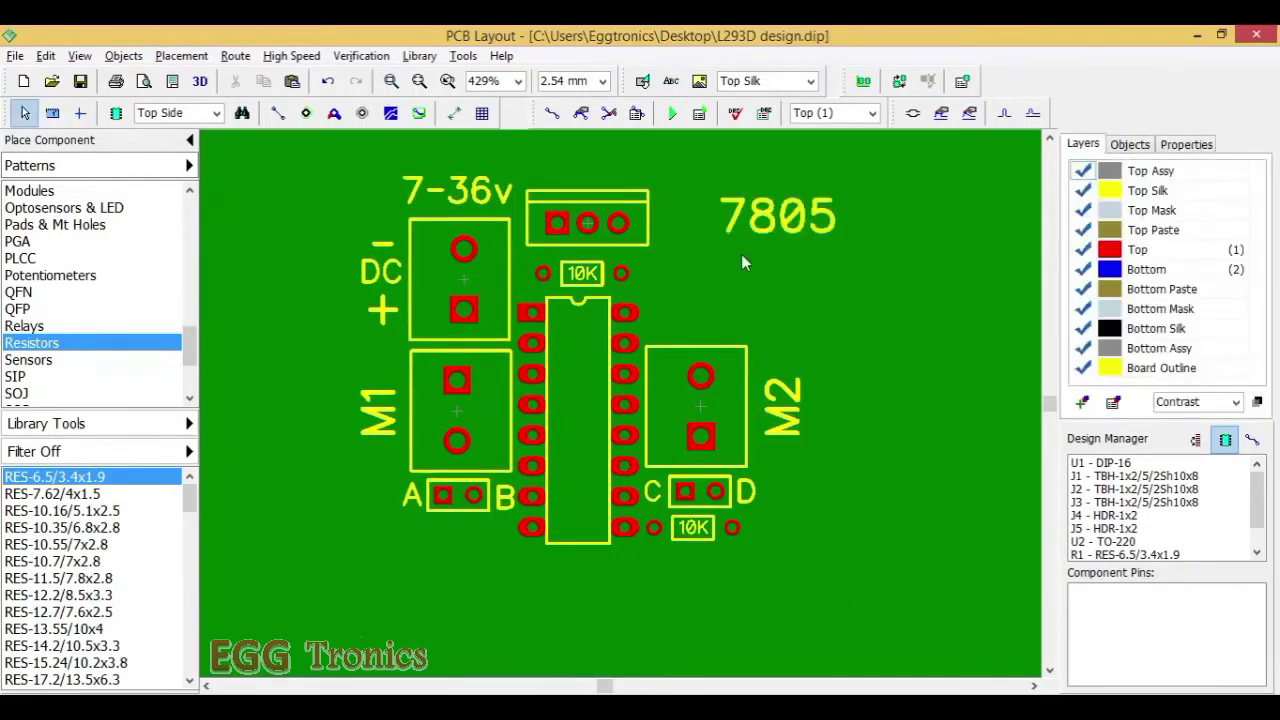
left_click(834, 240)
left_click_drag(830, 232, 637, 187)
left_click(786, 285)
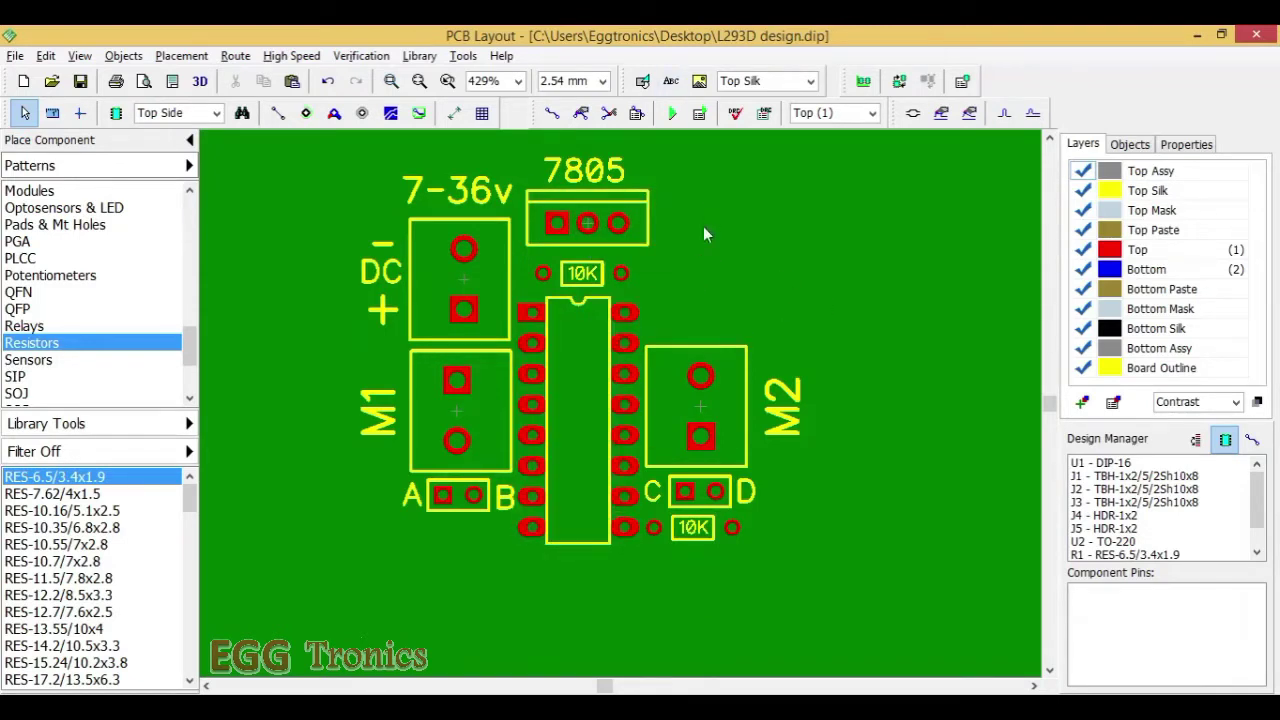
Add the text "L293D", rotate it vertically and centre it inside the DIP-16 chip outline.
left_click(671, 81)
type("L293")
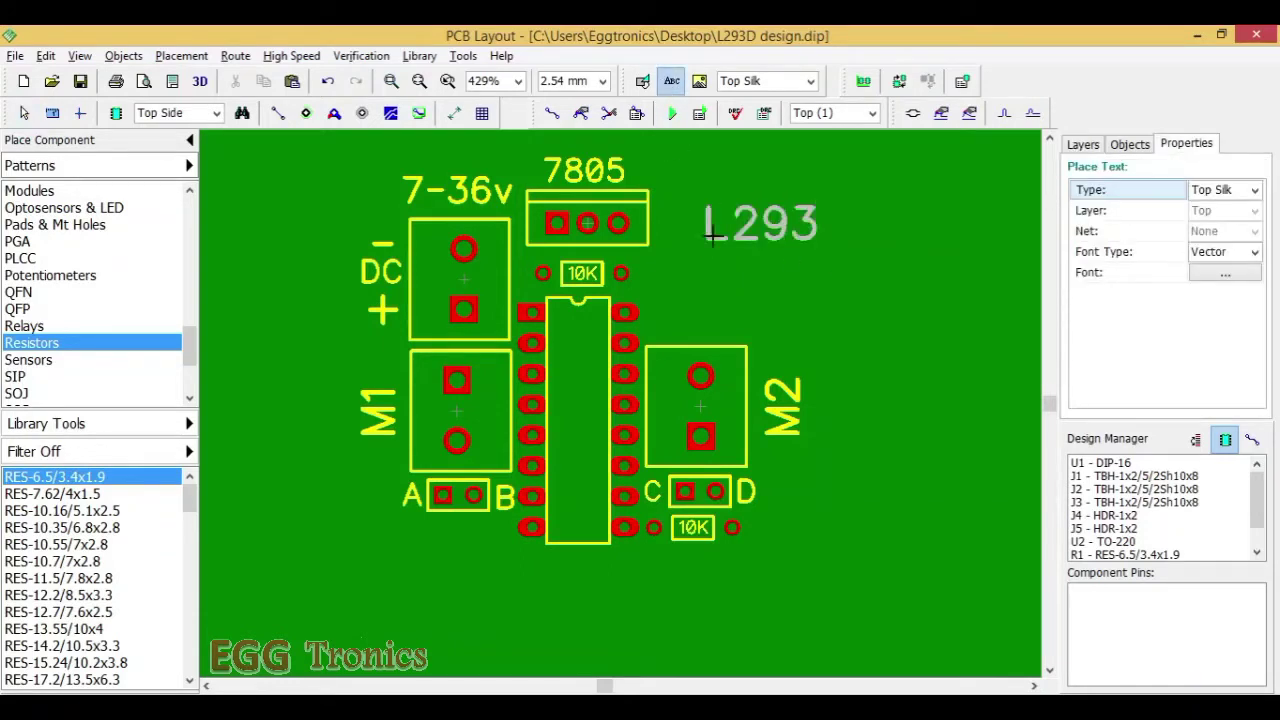
type("D")
key("Return")
key("r")
left_click_drag(763, 250, 594, 414)
left_click_drag(606, 345, 603, 348)
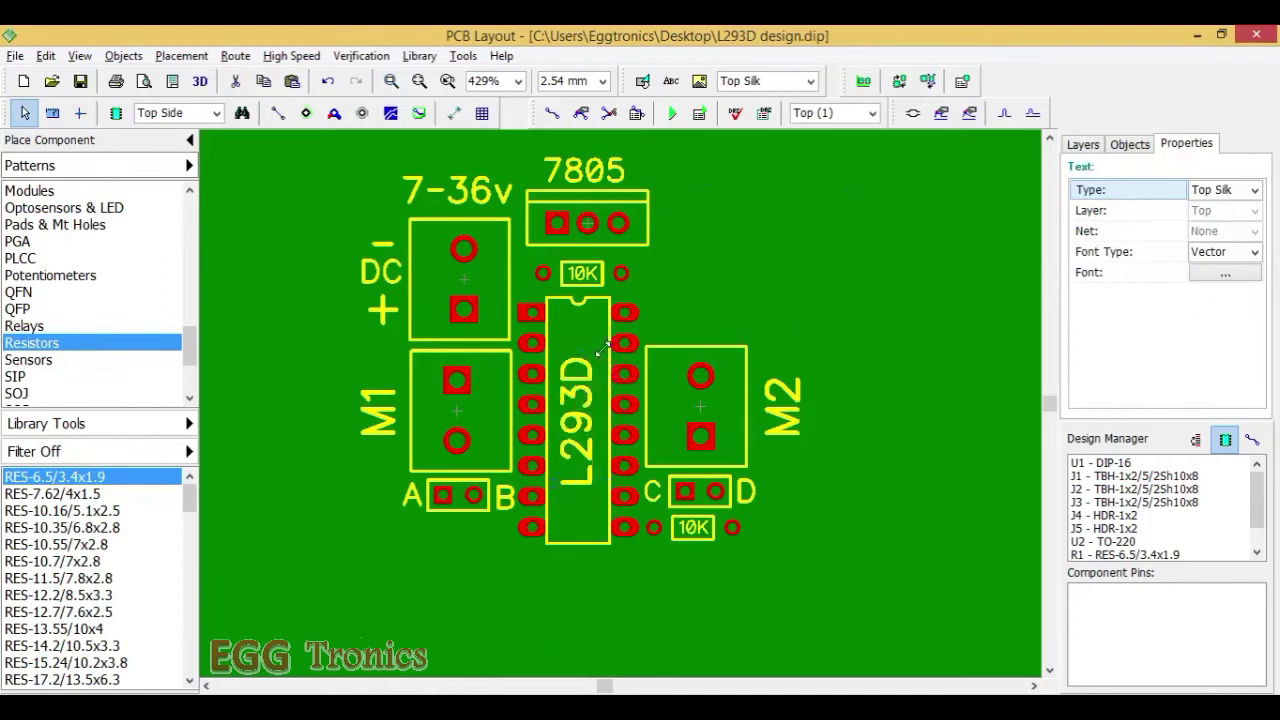
left_click(728, 259)
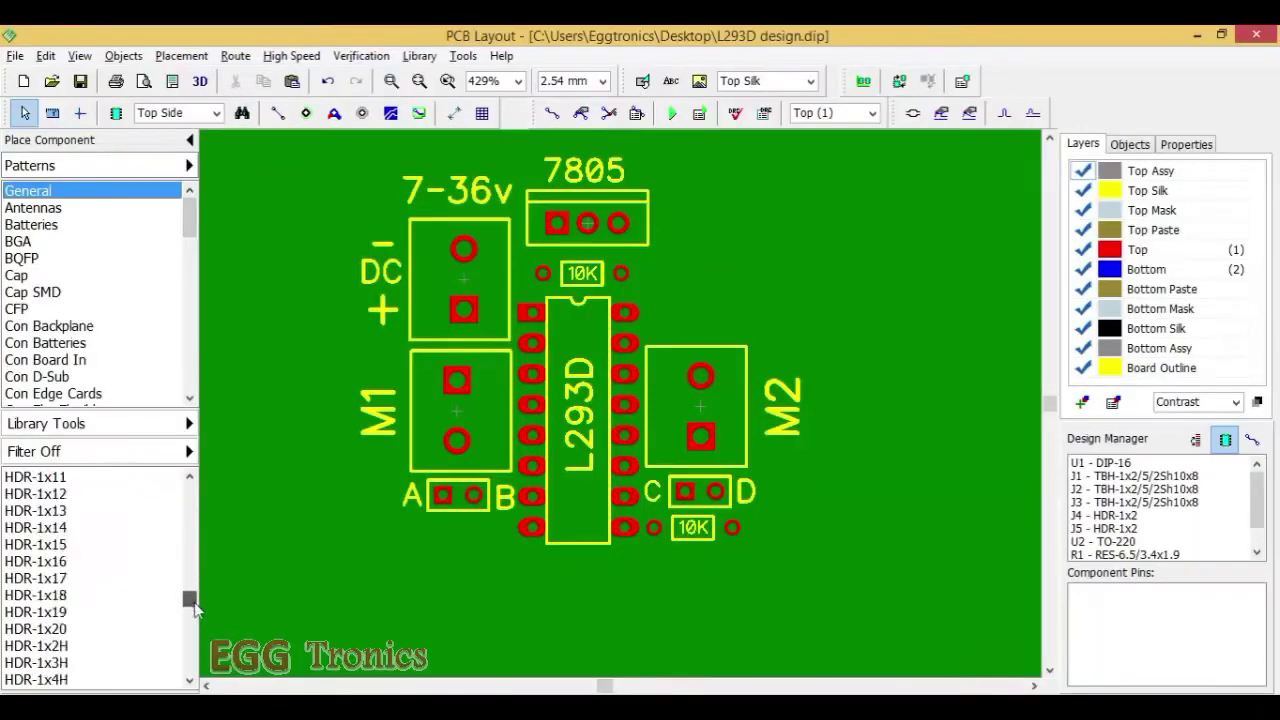
Place an HDR-2x3 header above the M2 terminal block, to the right of the upper 10K resistor.
left_click_drag(190, 603, 195, 615)
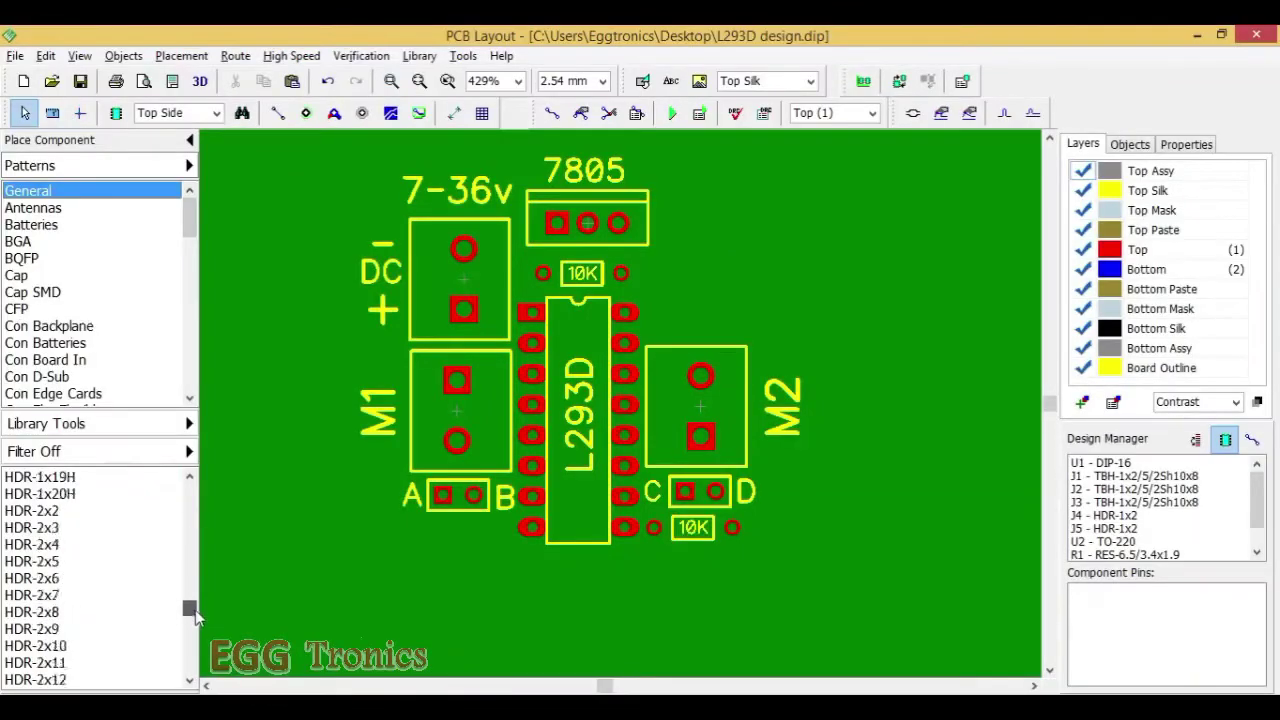
left_click(58, 521)
left_click(698, 284)
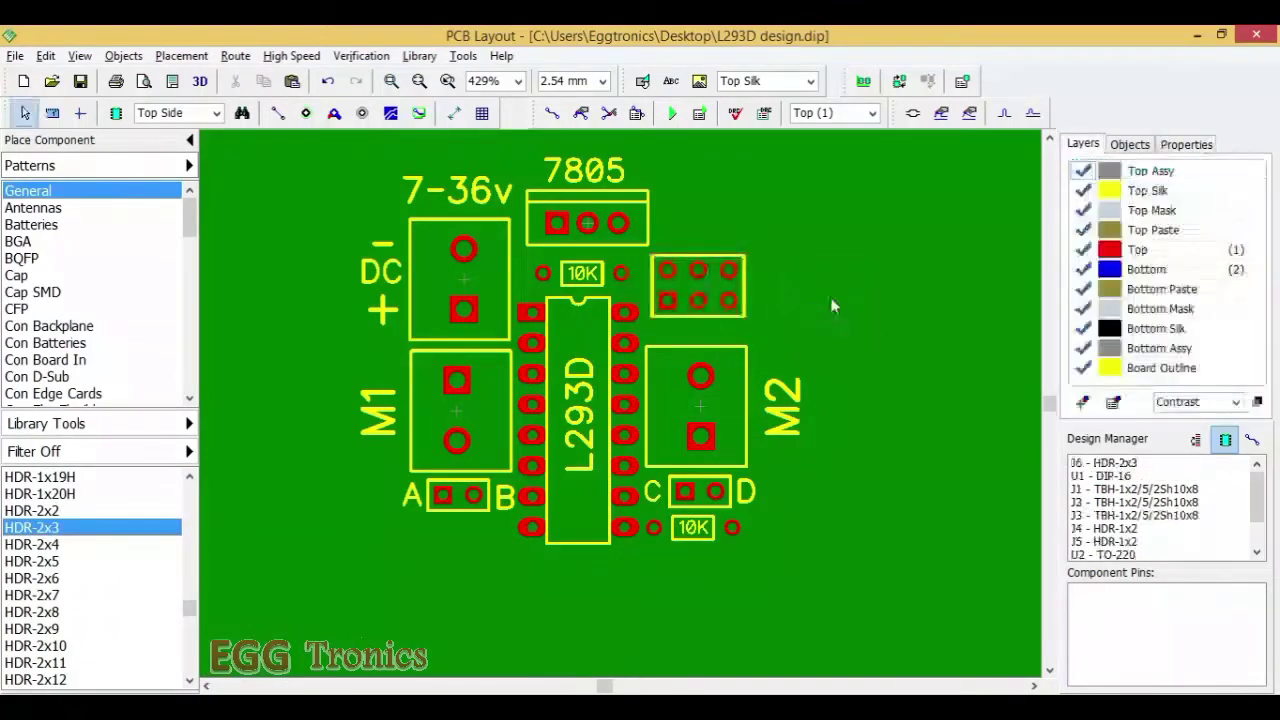
Copy the minus and plus labels from the DC connector and place smaller copies right of the 2x3 header.
left_click(382, 302)
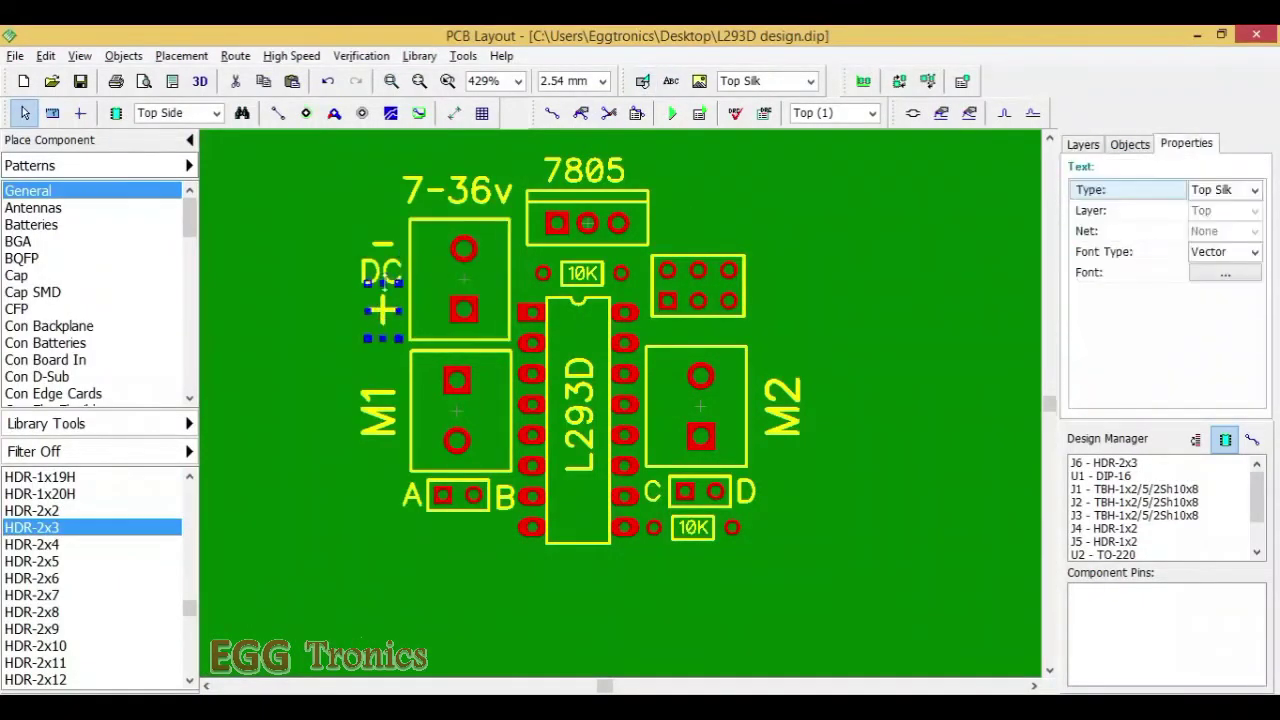
key("ctrl+c")
key("ctrl+v")
left_click(912, 362)
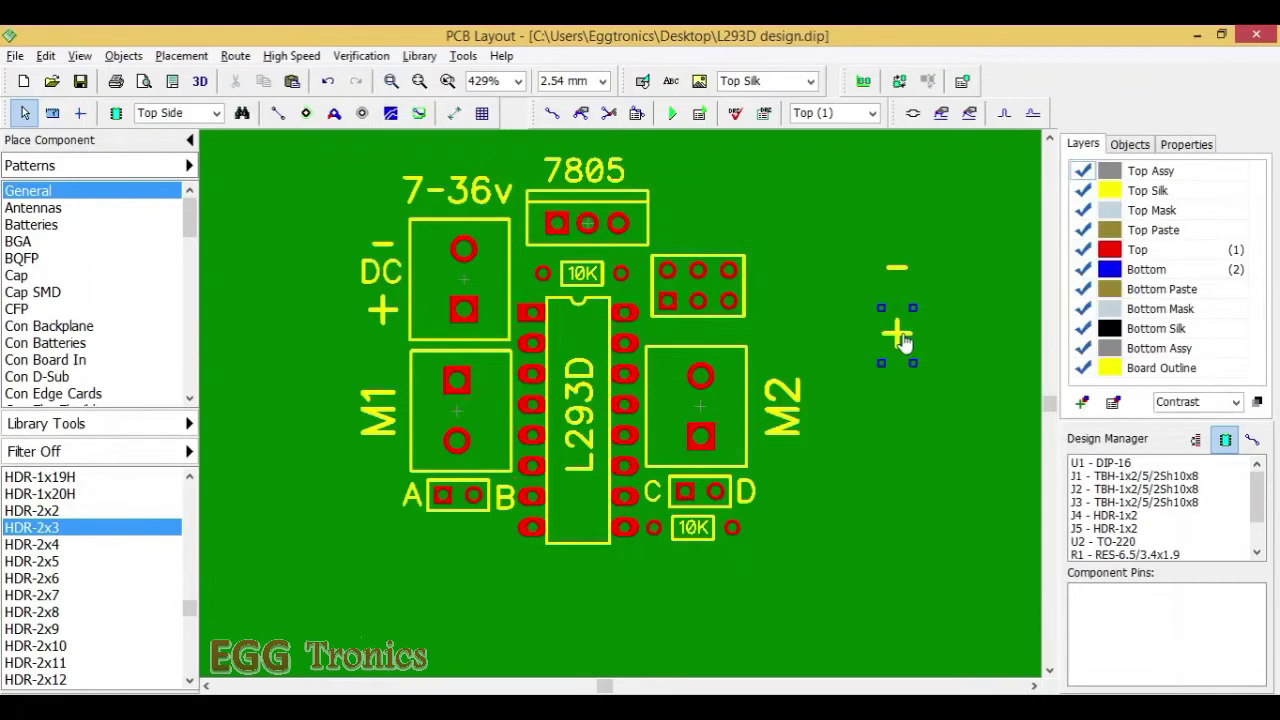
left_click_drag(908, 360, 779, 280)
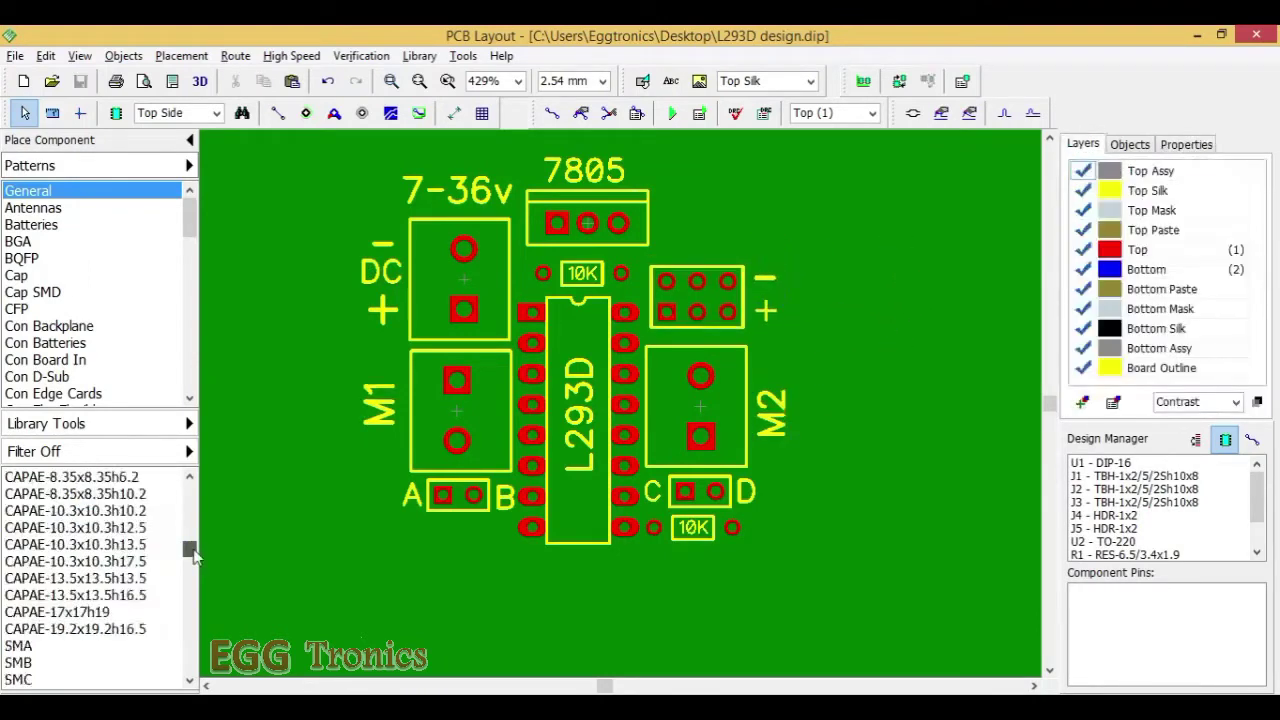
Place a CAPPR-2.54/5.08 capacitor, rotated to 180 degrees, to the right of the 7805 regulator.
left_click_drag(194, 555, 195, 545)
left_click(80, 628)
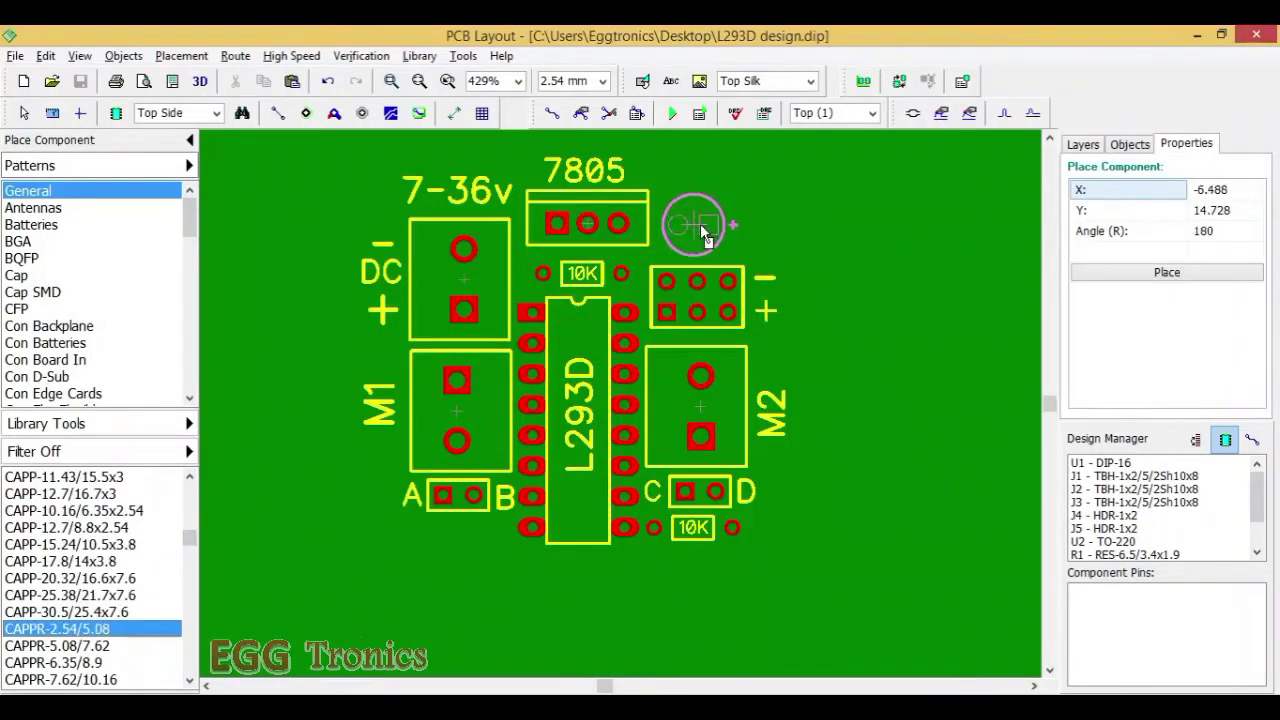
left_click(708, 222)
right_click(728, 247)
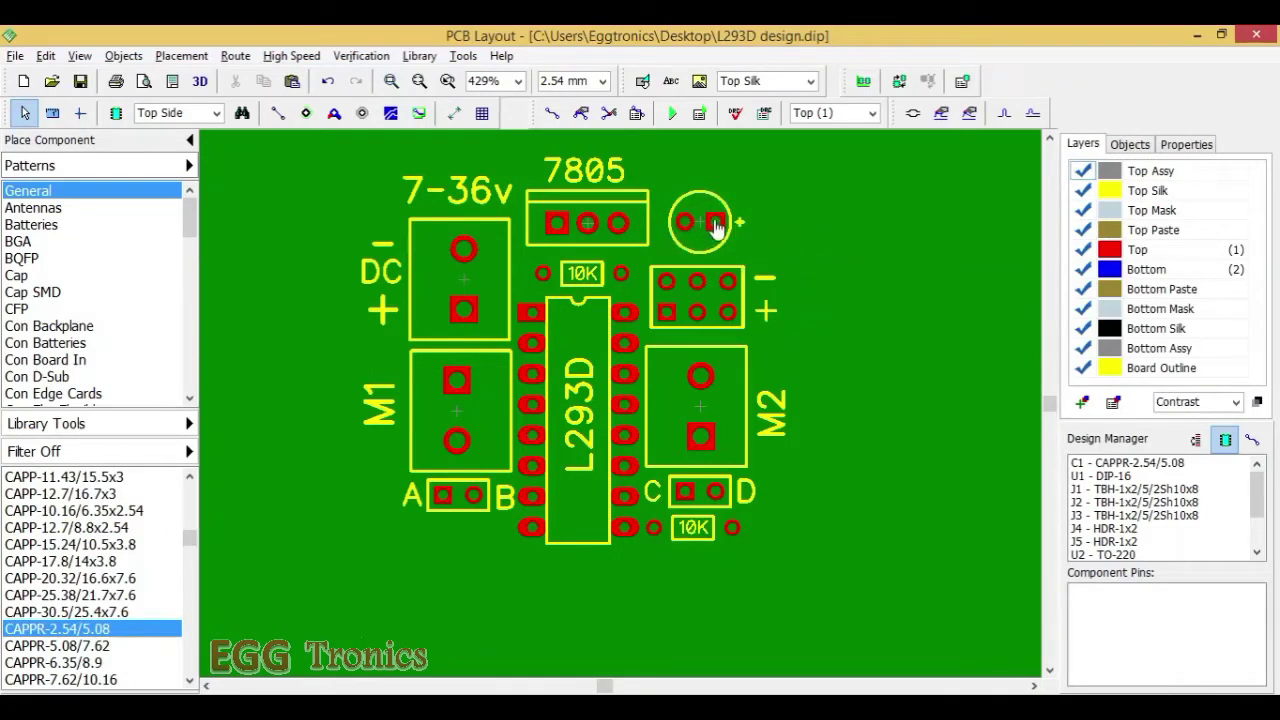
left_click(710, 224)
left_click(822, 254)
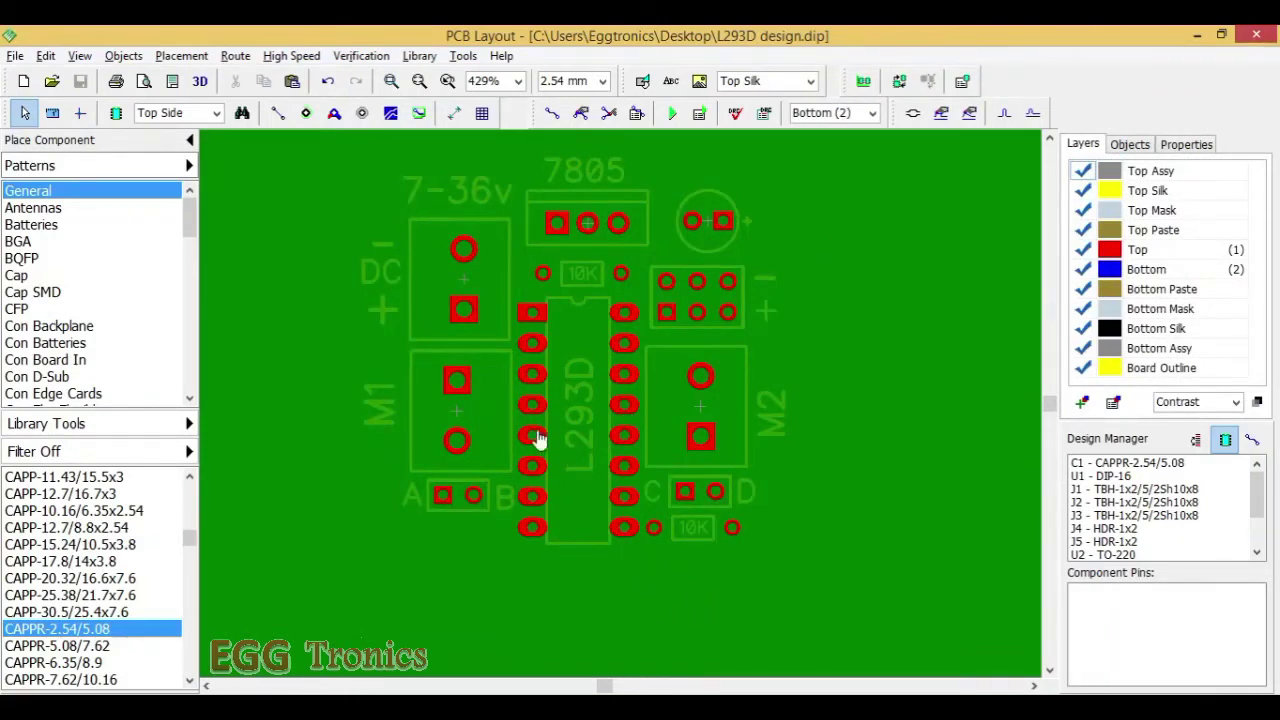
Route traces on the Bottom layer joining the L293D ground pins 4, 5, 12 and 13, merging Net 0 and Net 1.
left_click(552, 112)
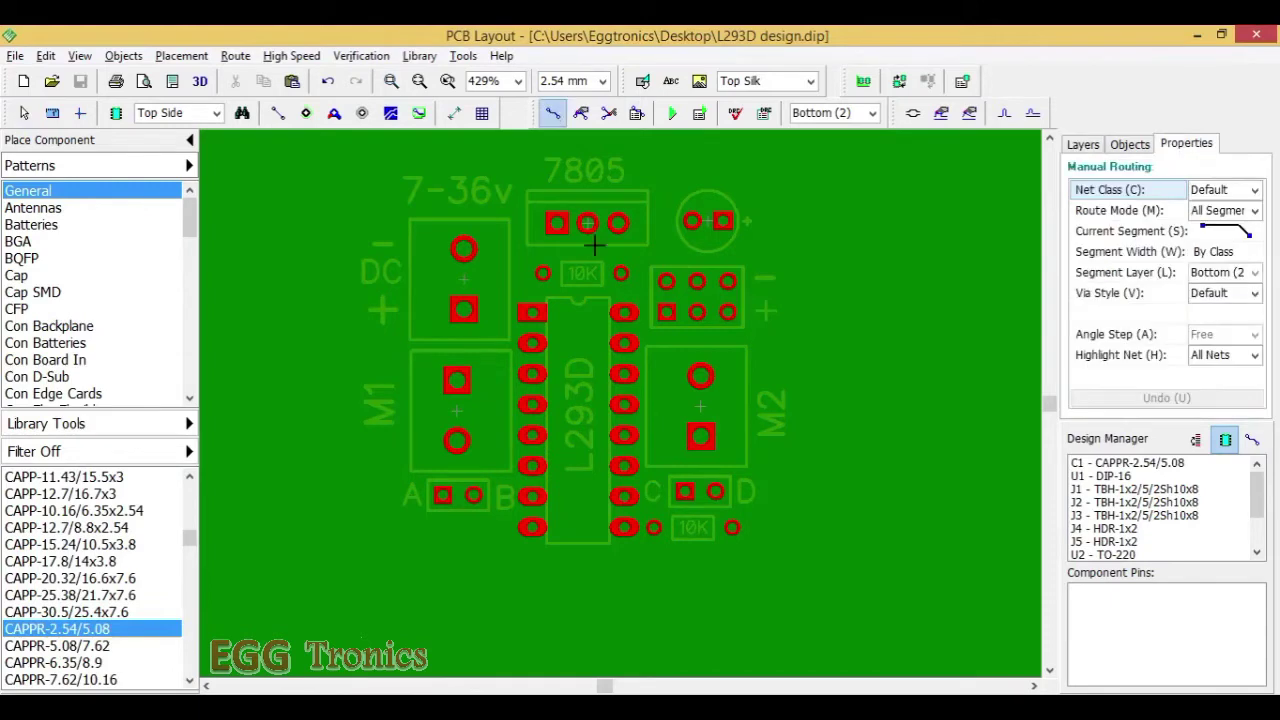
left_click(532, 404)
left_click(624, 404)
left_click(532, 434)
left_click(626, 434)
left_click(624, 404)
left_click(624, 430)
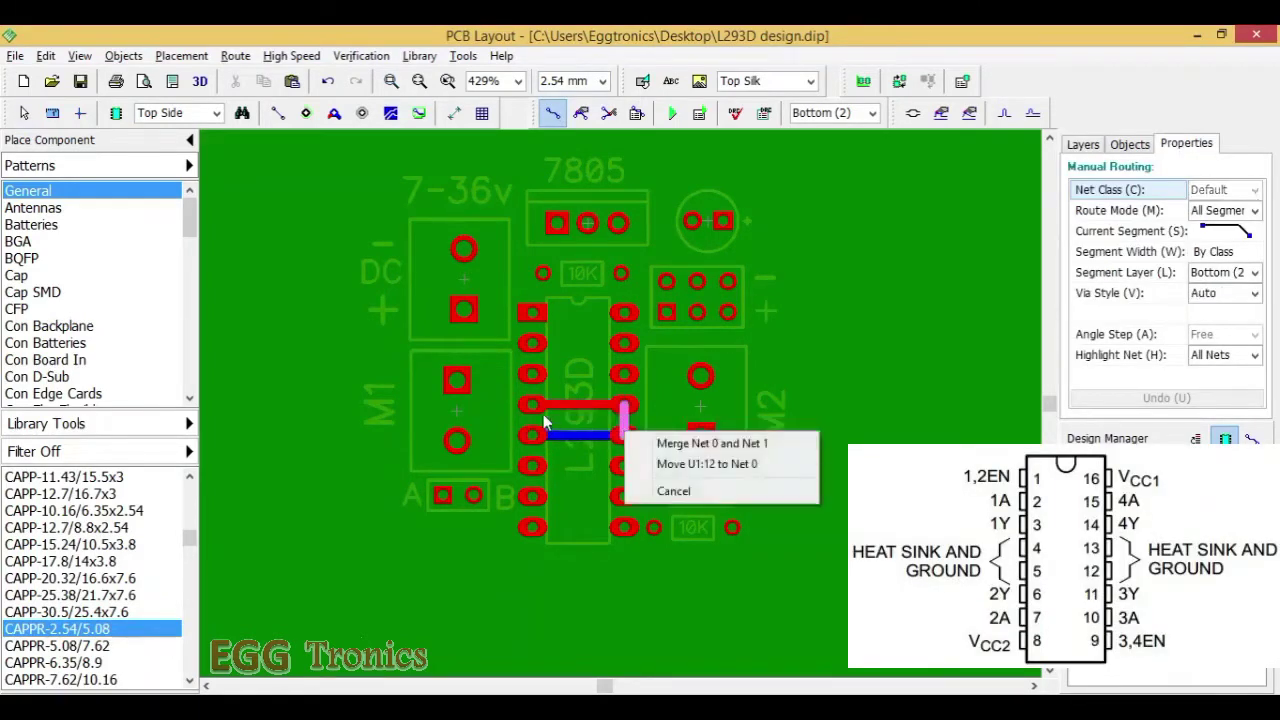
left_click(672, 444)
left_click(532, 404)
left_click(532, 434)
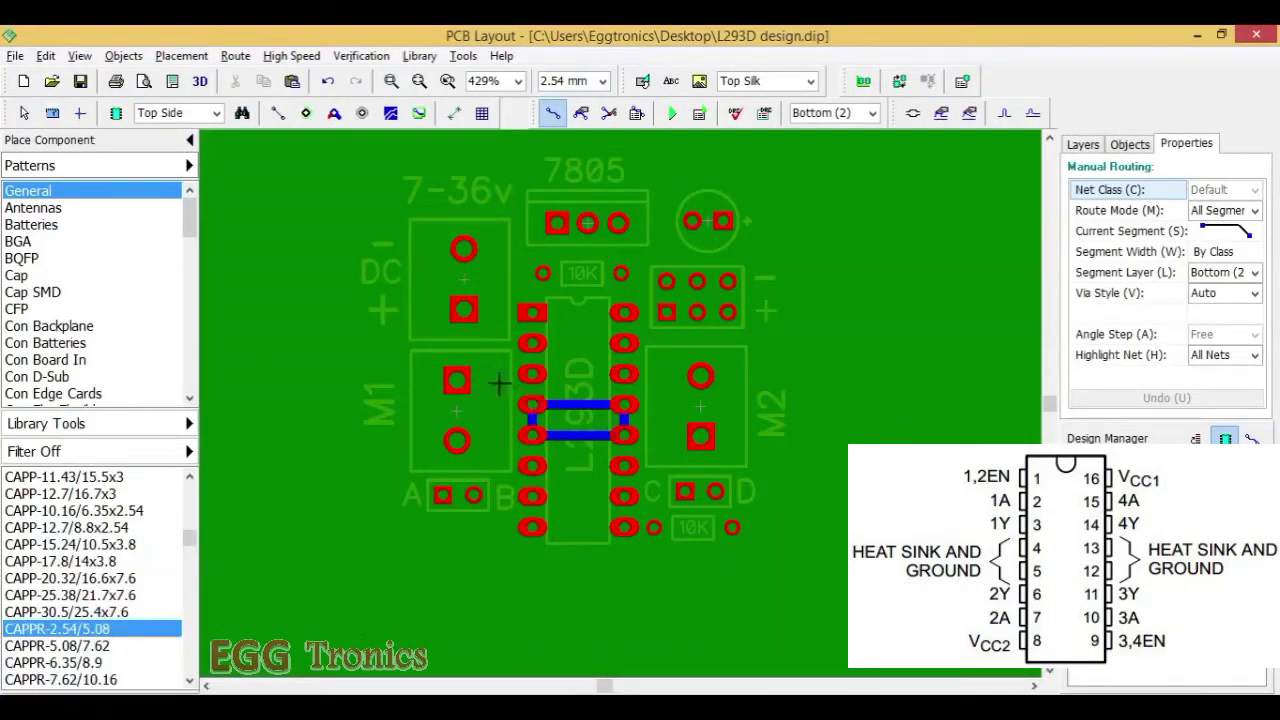
Route L293D output pins 3 and 6 to the M1 terminal block and pins 14 and 11 to the M2 terminal block.
left_click(529, 373)
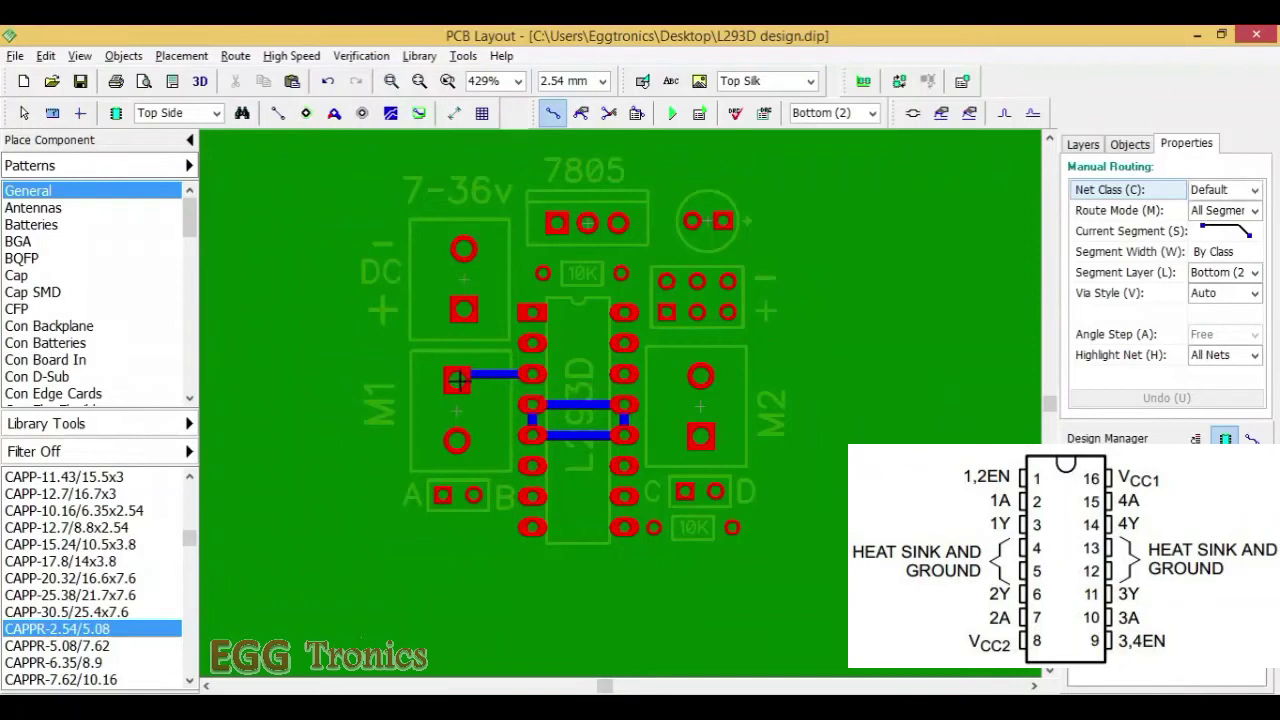
left_click(457, 440)
left_click(624, 374)
left_click(701, 376)
left_click(630, 465)
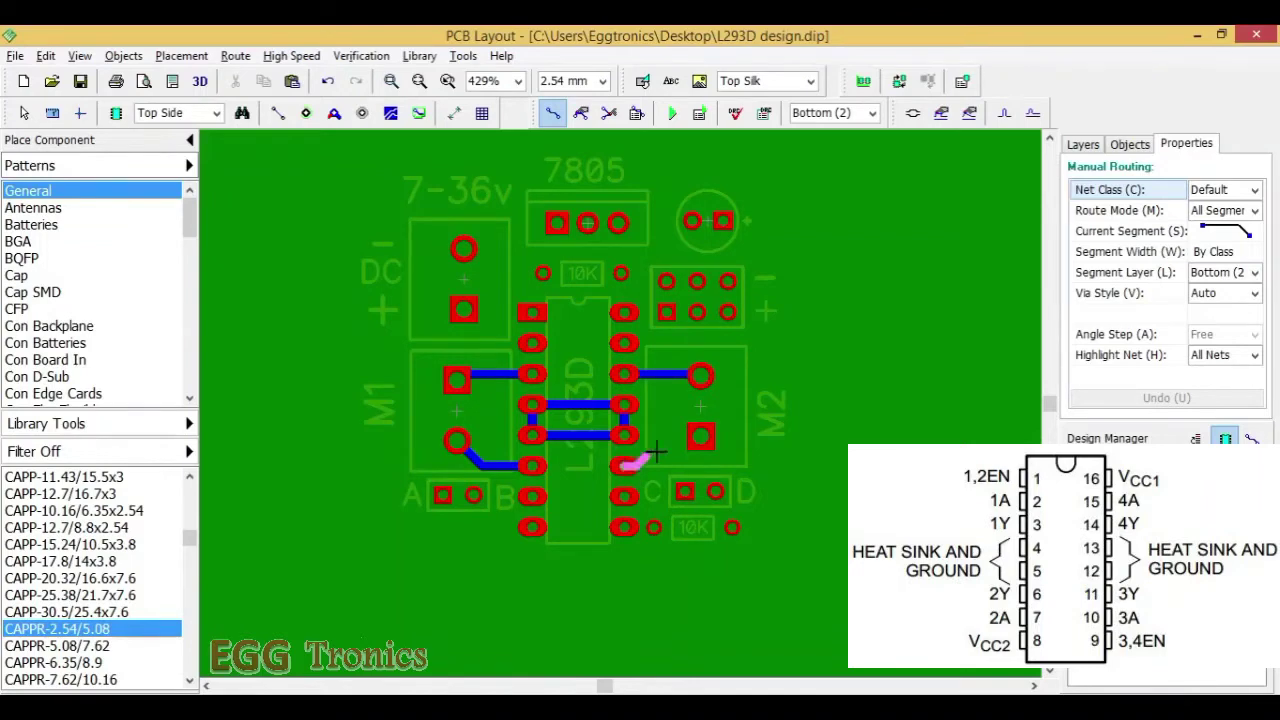
left_click(701, 436)
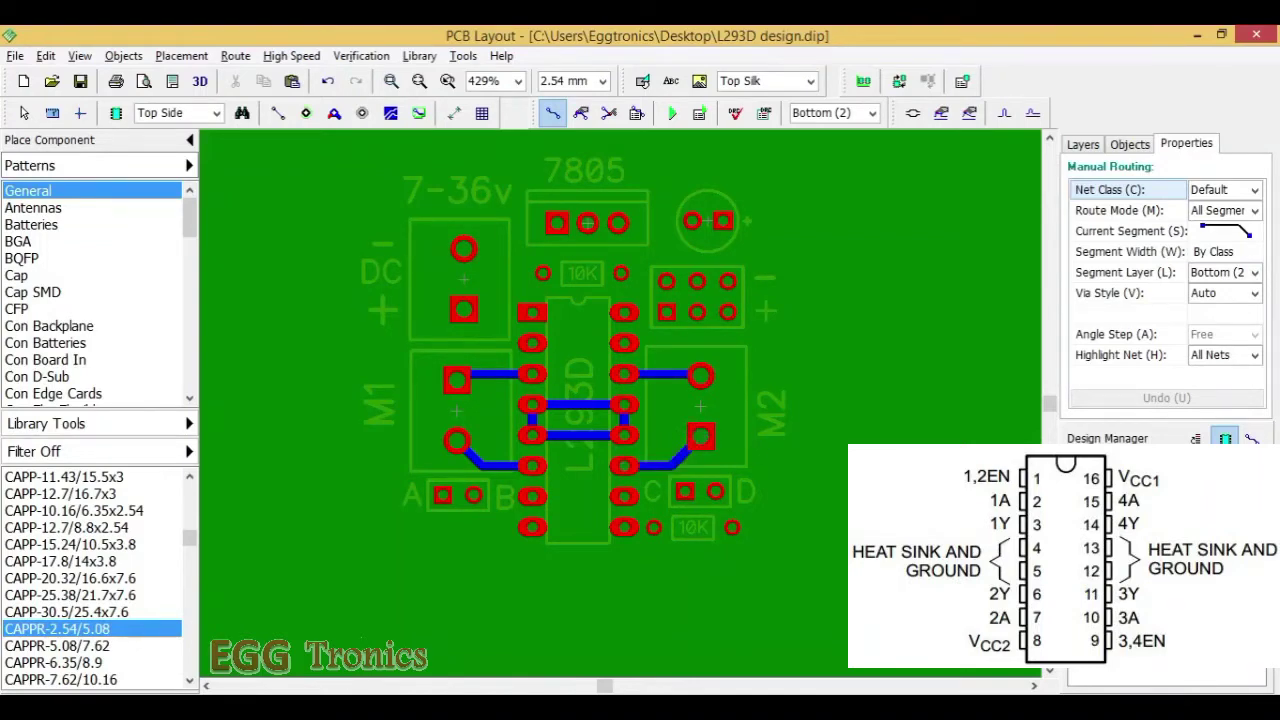
Route L293D pin 2 around the M1 terminal block to header pin A, and pin 7 to header pin B.
left_click(532, 343)
left_click(418, 363)
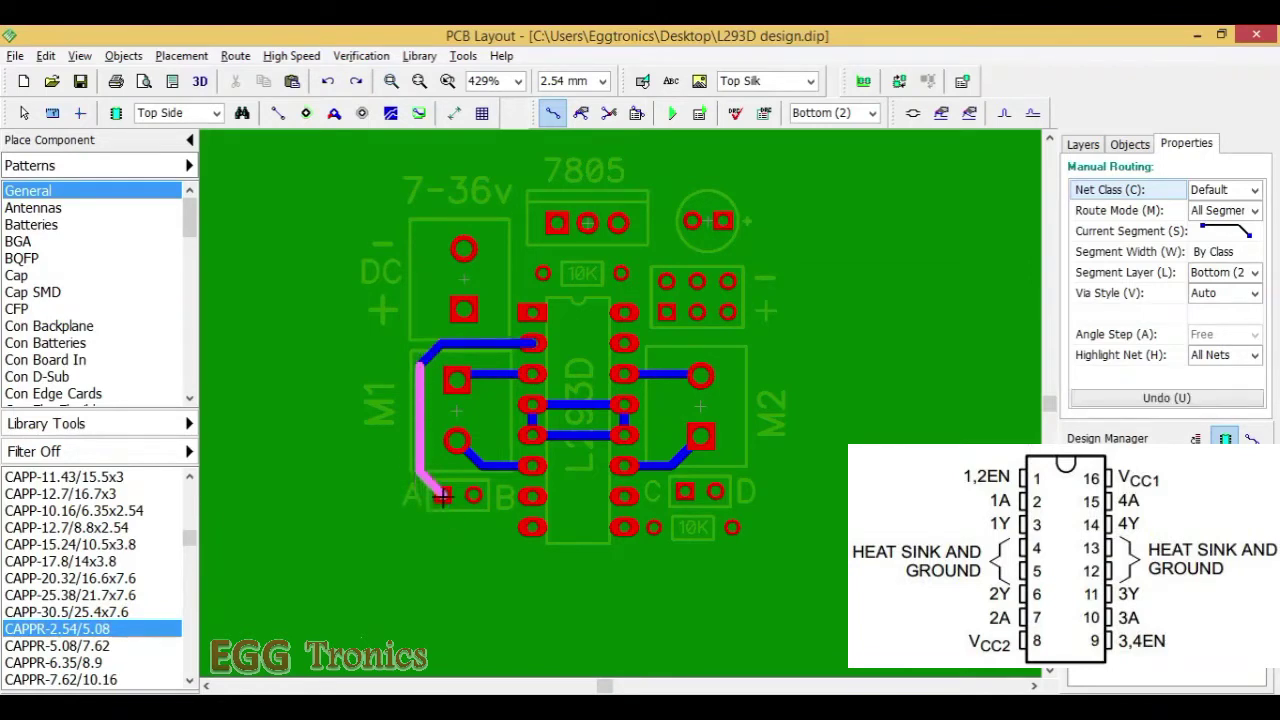
left_click(441, 494)
left_click(531, 497)
left_click(474, 495)
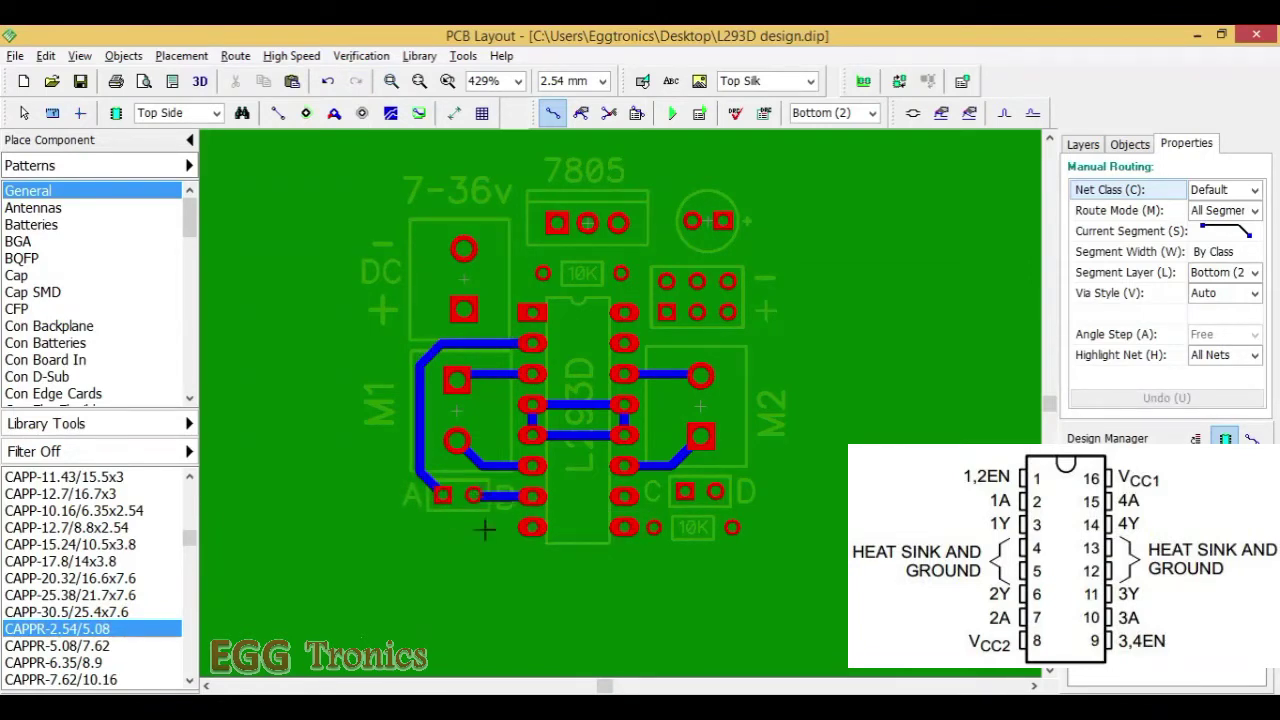
Route L293D pin 15 around the M2 terminal block to header pin D, and pin 10 to header pin C.
left_click(624, 343)
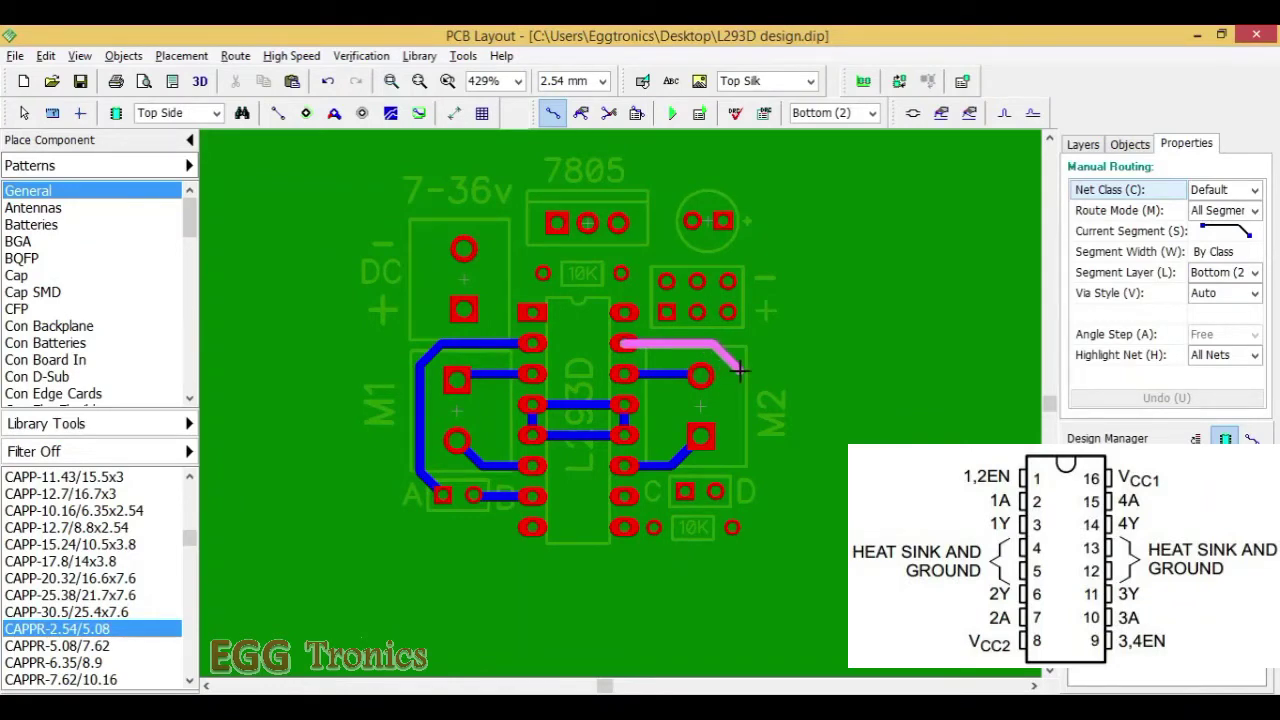
left_click(740, 370)
left_click(715, 491)
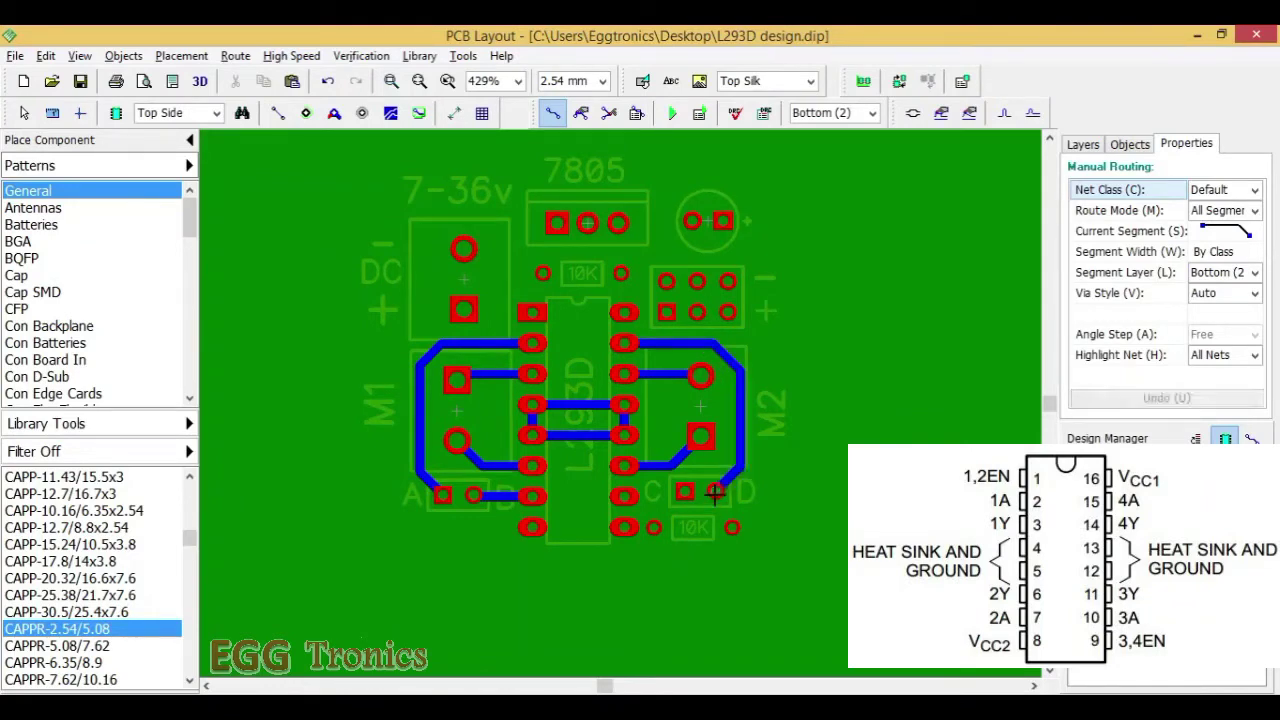
left_click(624, 496)
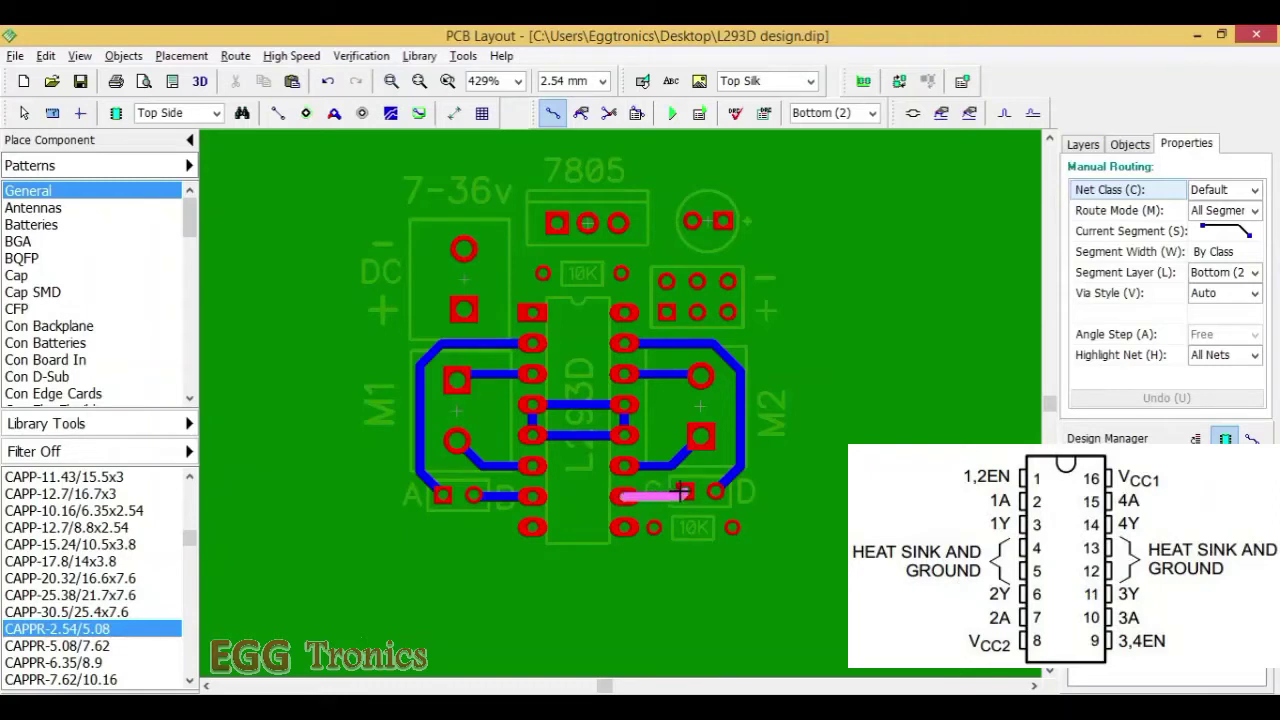
left_click(685, 491)
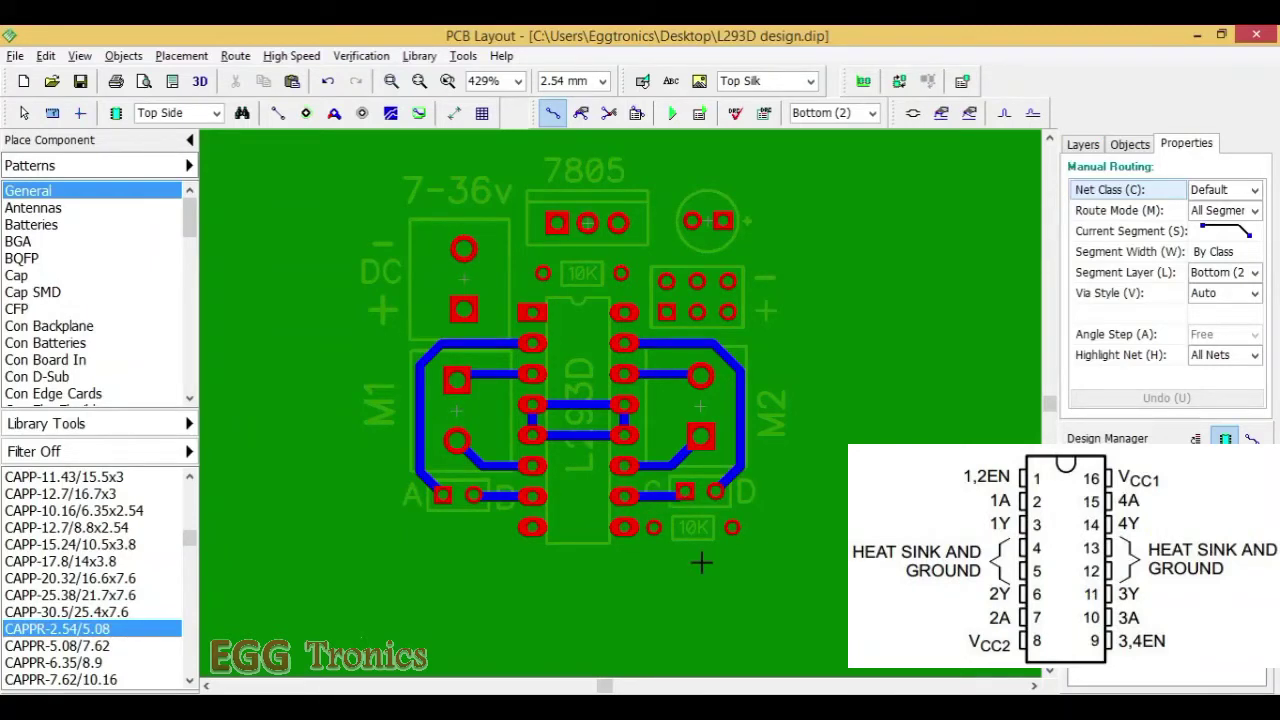
Route the 7805 output on the Bottom layer through the upper 10K resistor to L293D pin 16 and the three + header pins.
key("ctrl+z")
key("t")
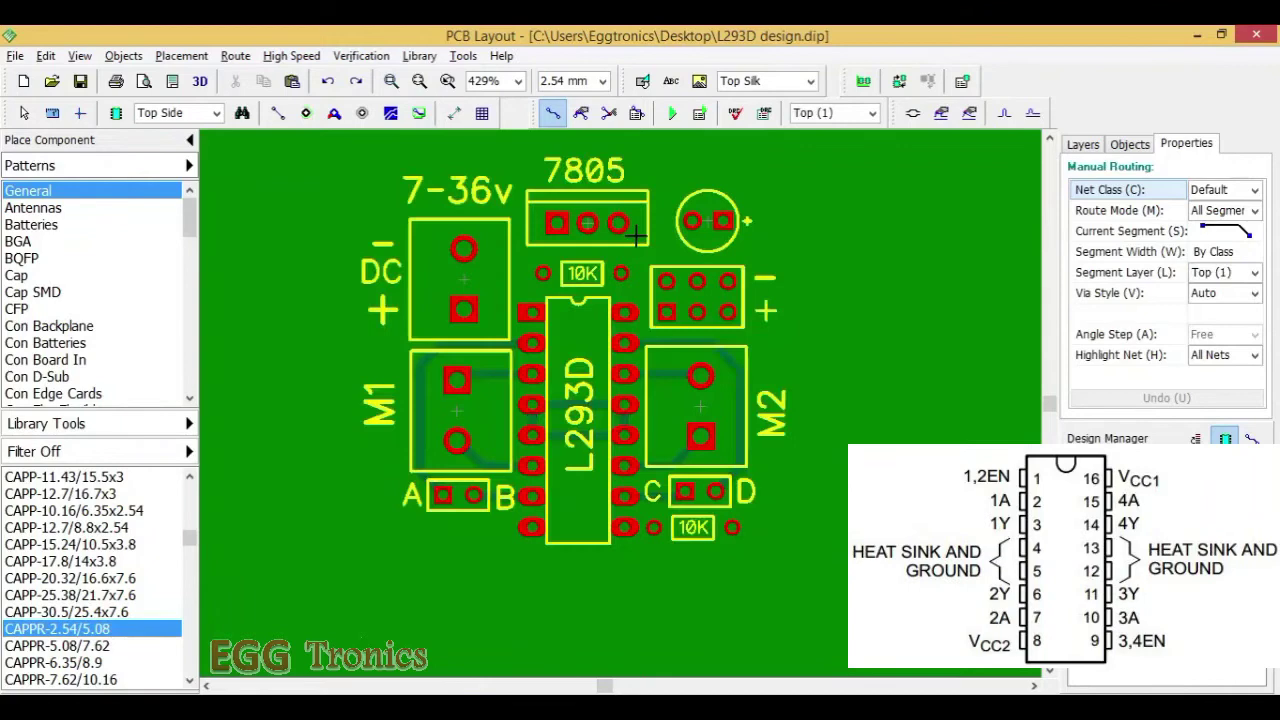
key("l")
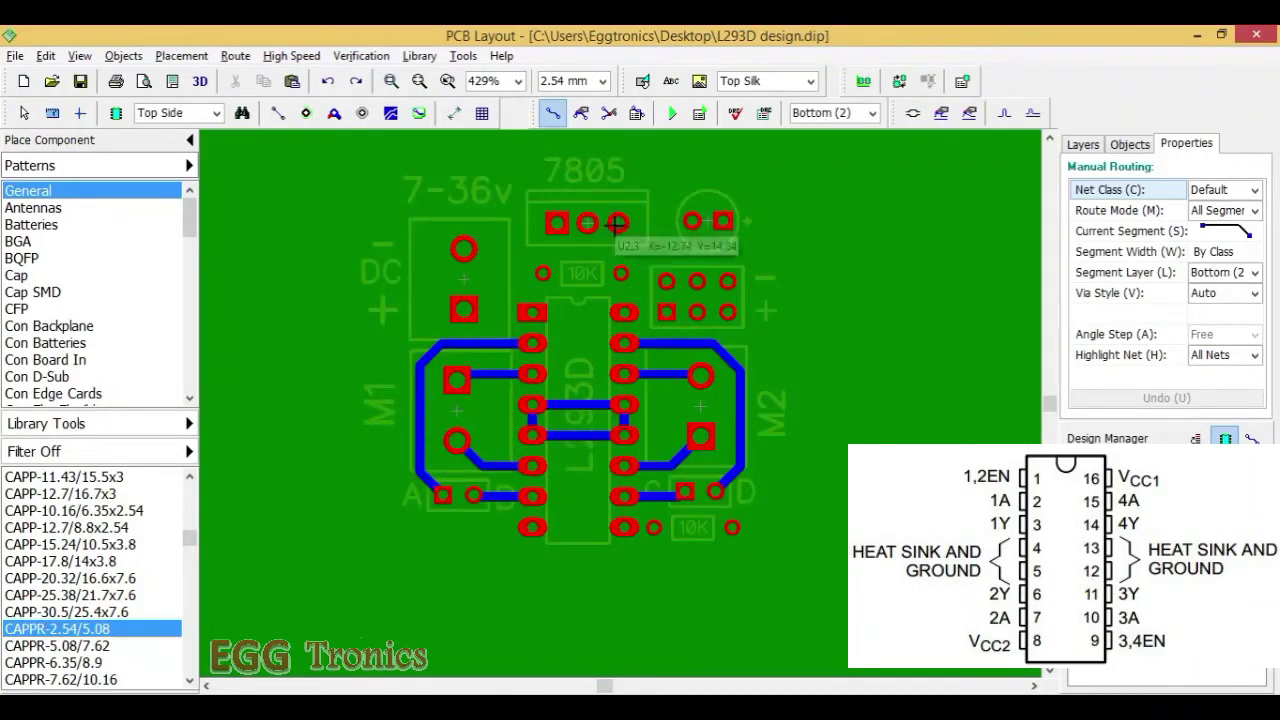
left_click(617, 222)
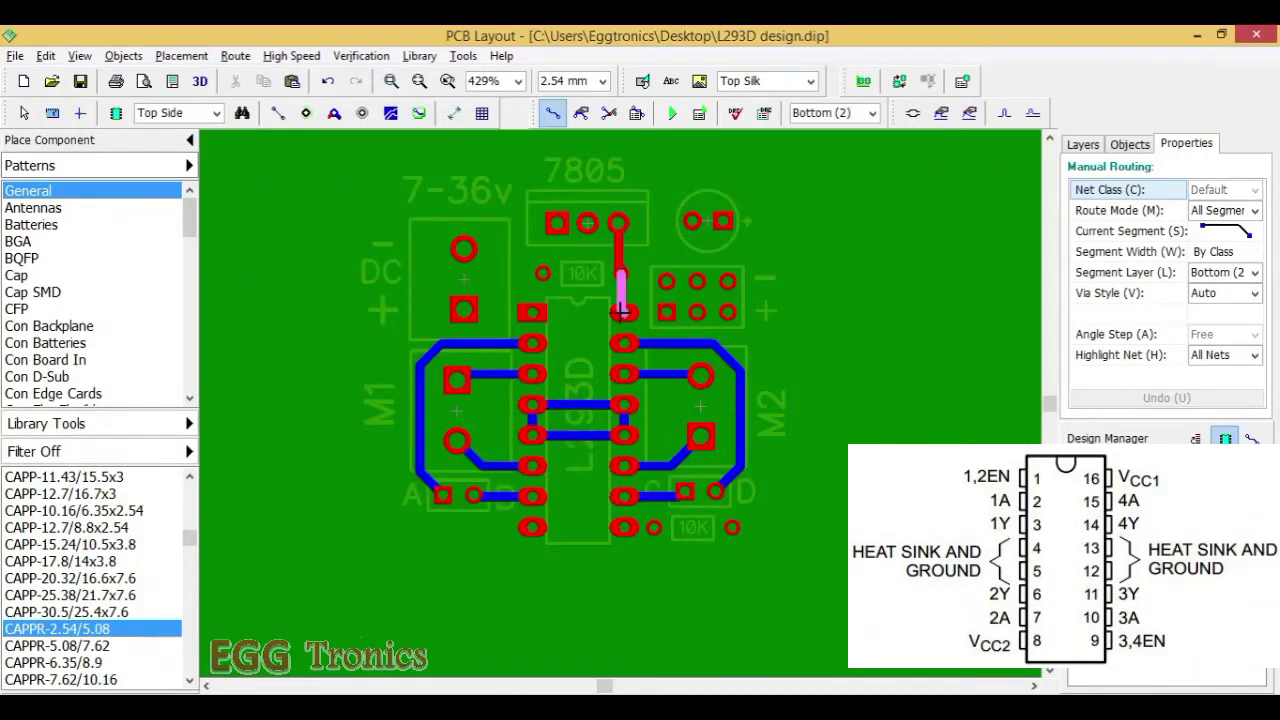
left_click(624, 313)
left_click(625, 314)
left_click(667, 312)
left_click(667, 312)
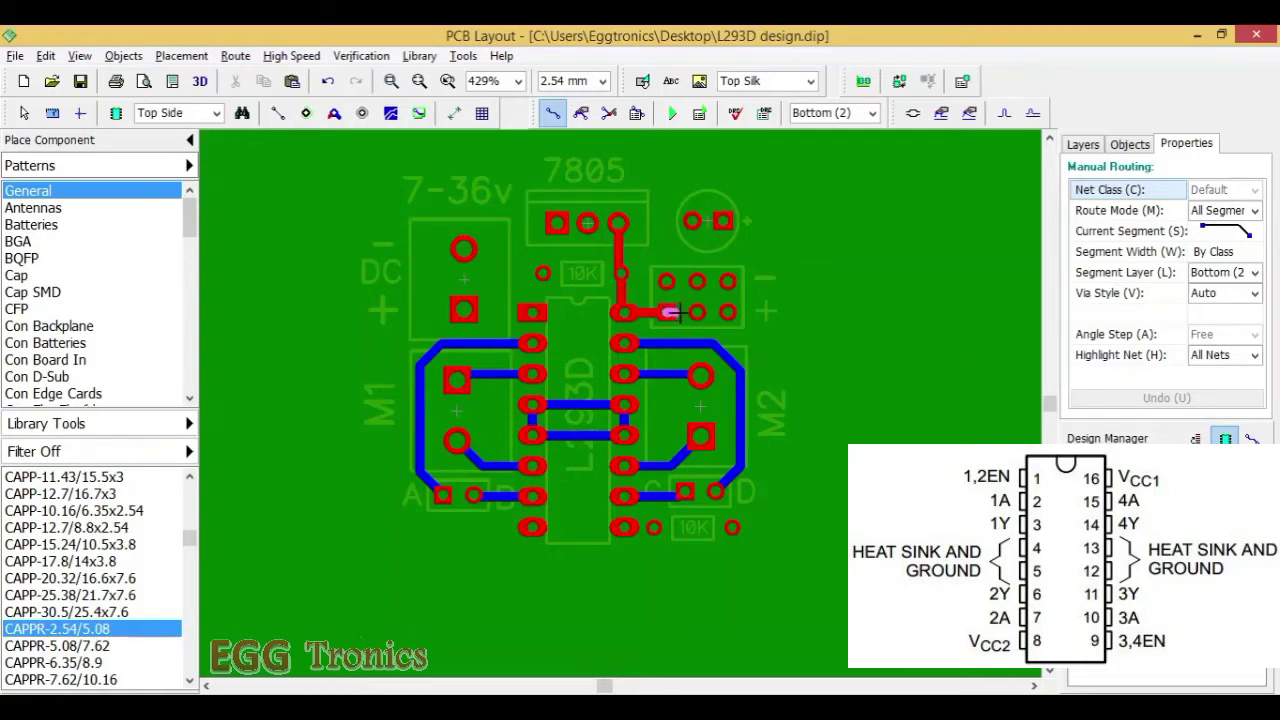
left_click(697, 312)
left_click(729, 312)
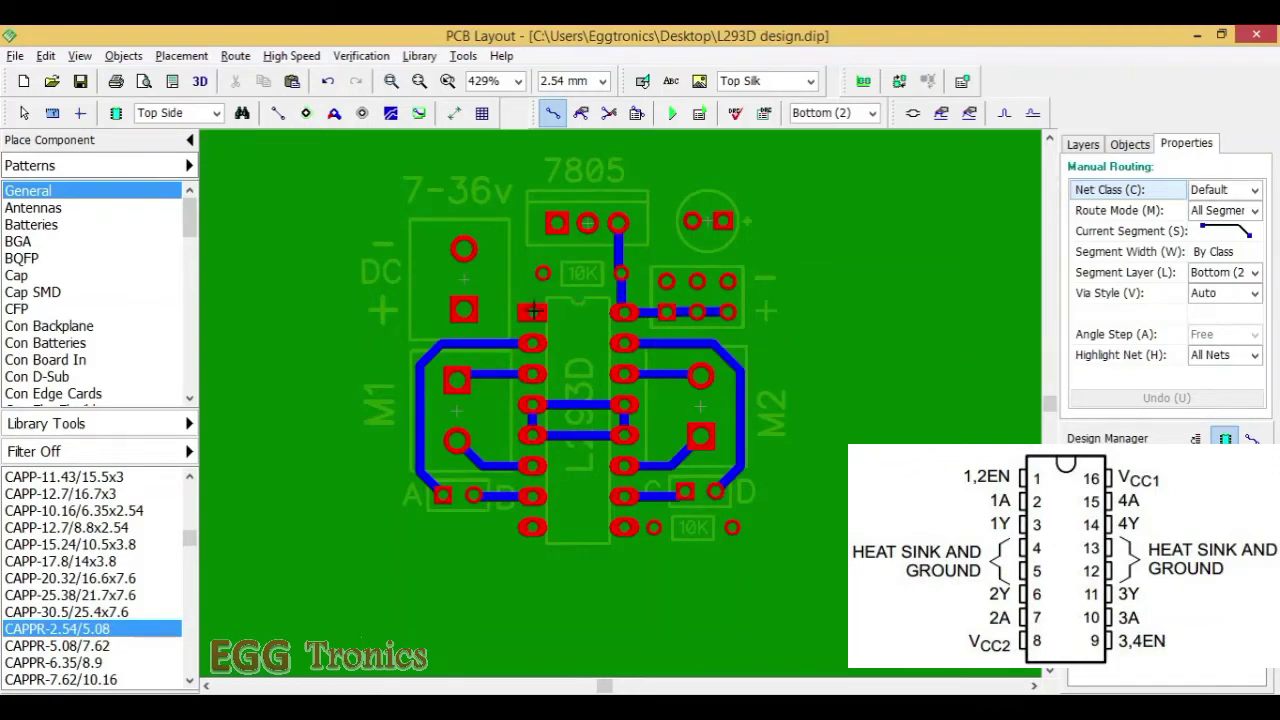
Route L293D pin 1 to the upper 10K resistor, and pin 9 through the lower 10K resistor around M2 to the + header row.
left_click(533, 312)
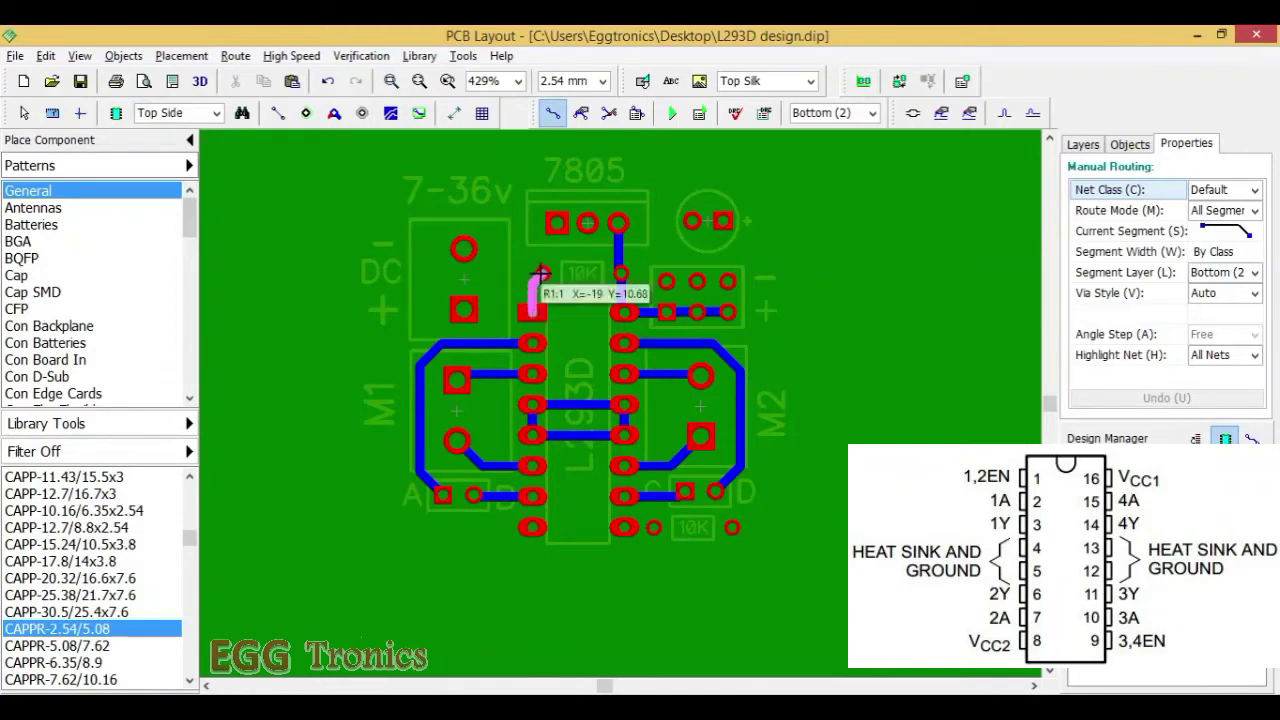
left_click(540, 272)
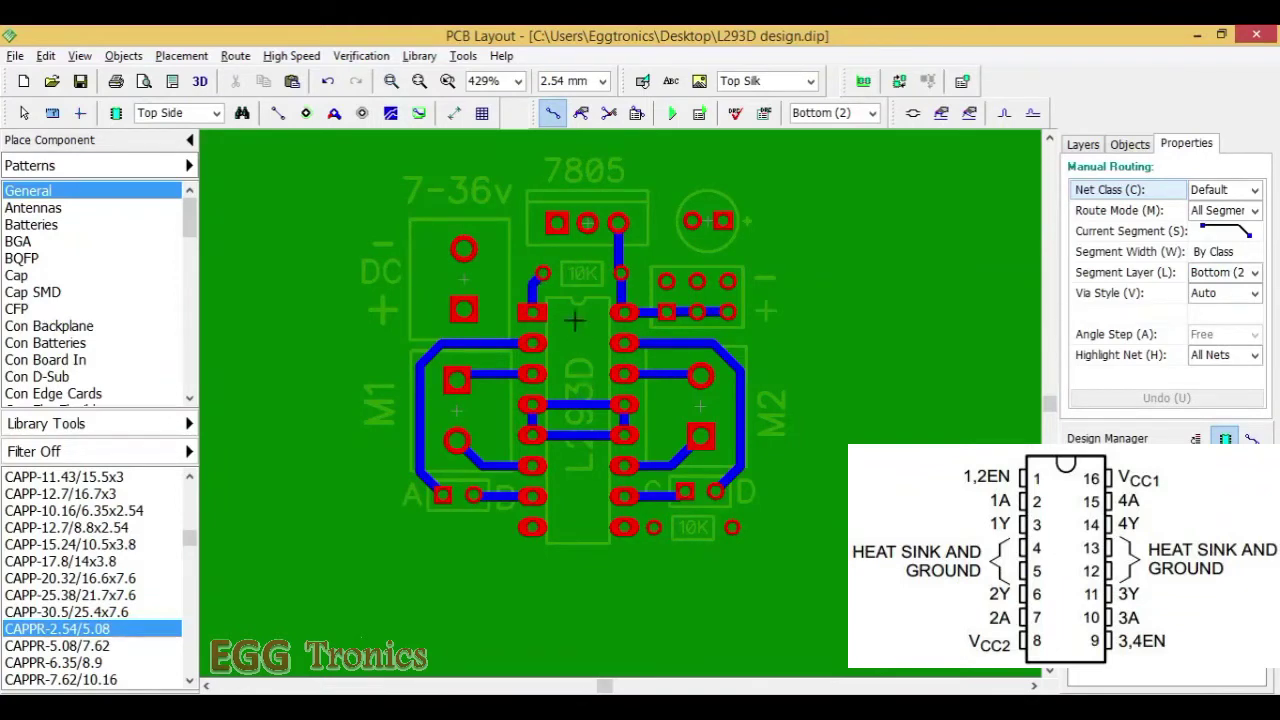
left_click(624, 528)
left_click(655, 527)
left_click(732, 527)
left_click(758, 513)
left_click(750, 313)
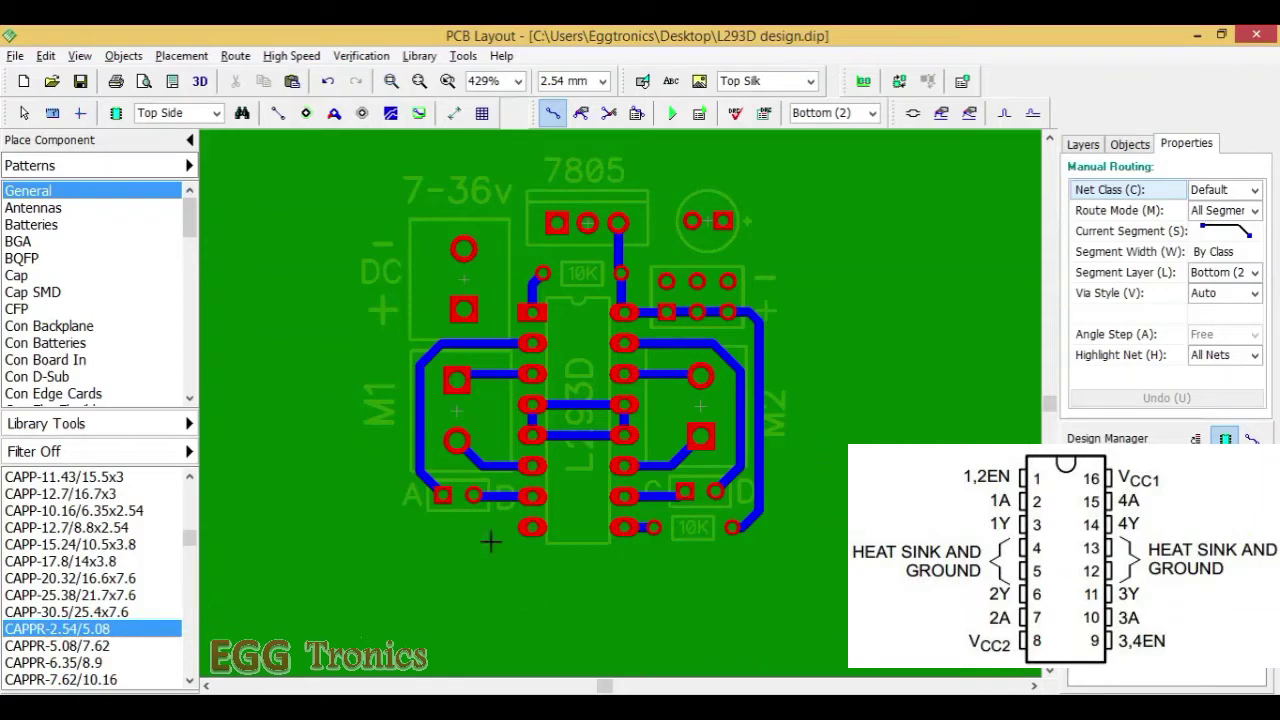
Route the DC terminal block's + pad around the outside of M1 to L293D pin 8.
left_click(392, 348)
left_click(412, 518)
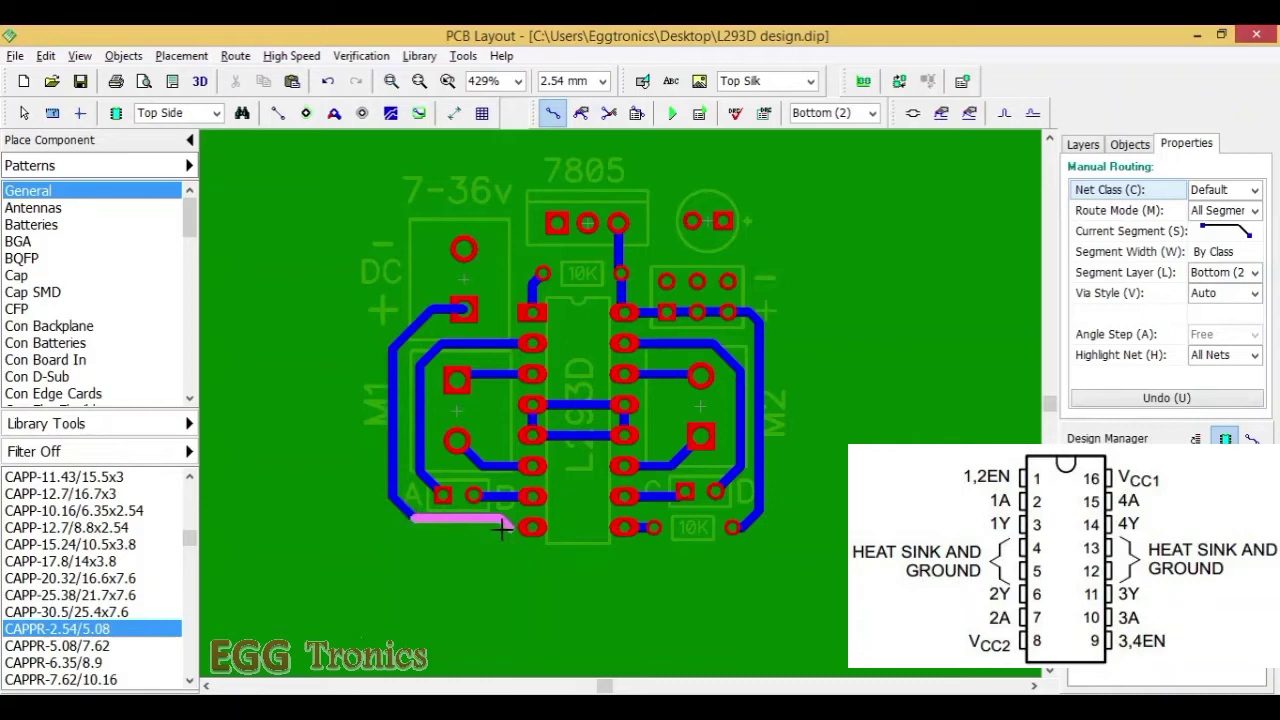
left_click(530, 527)
Route the DC terminal block's negative pad to the L293D ground traces and join the 7805 middle pin to that trace.
left_click(464, 249)
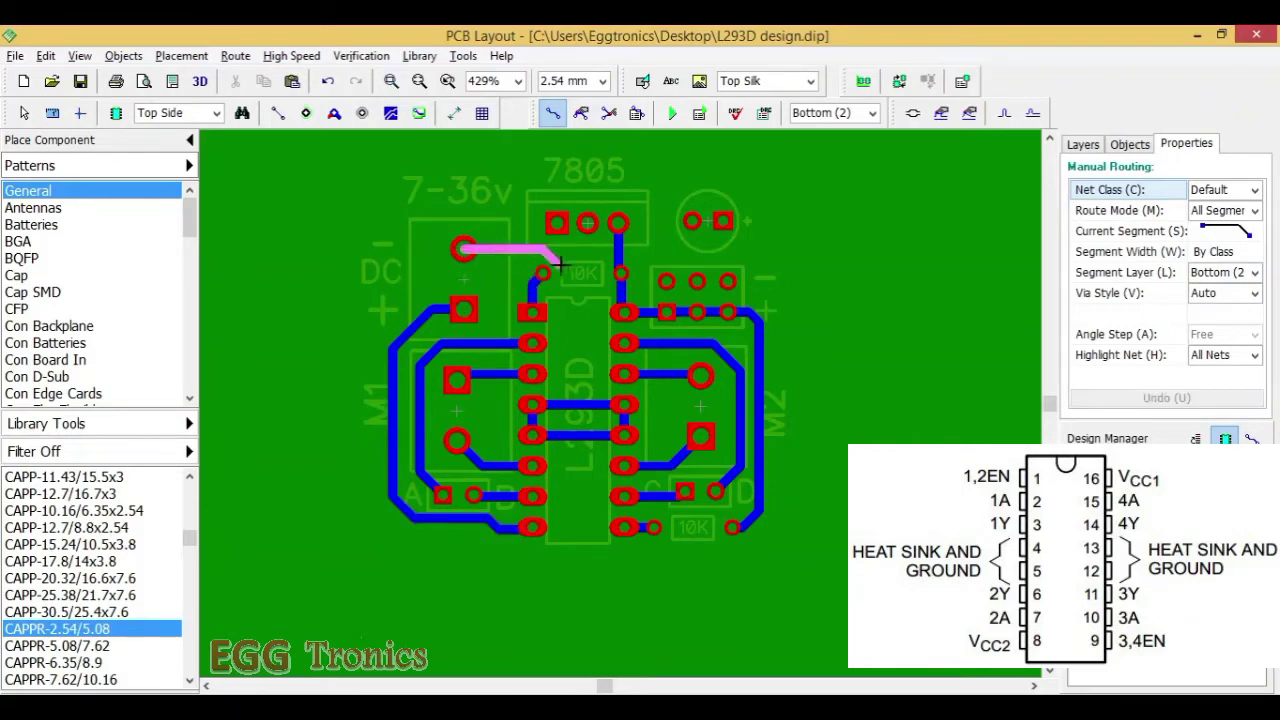
left_click(578, 264)
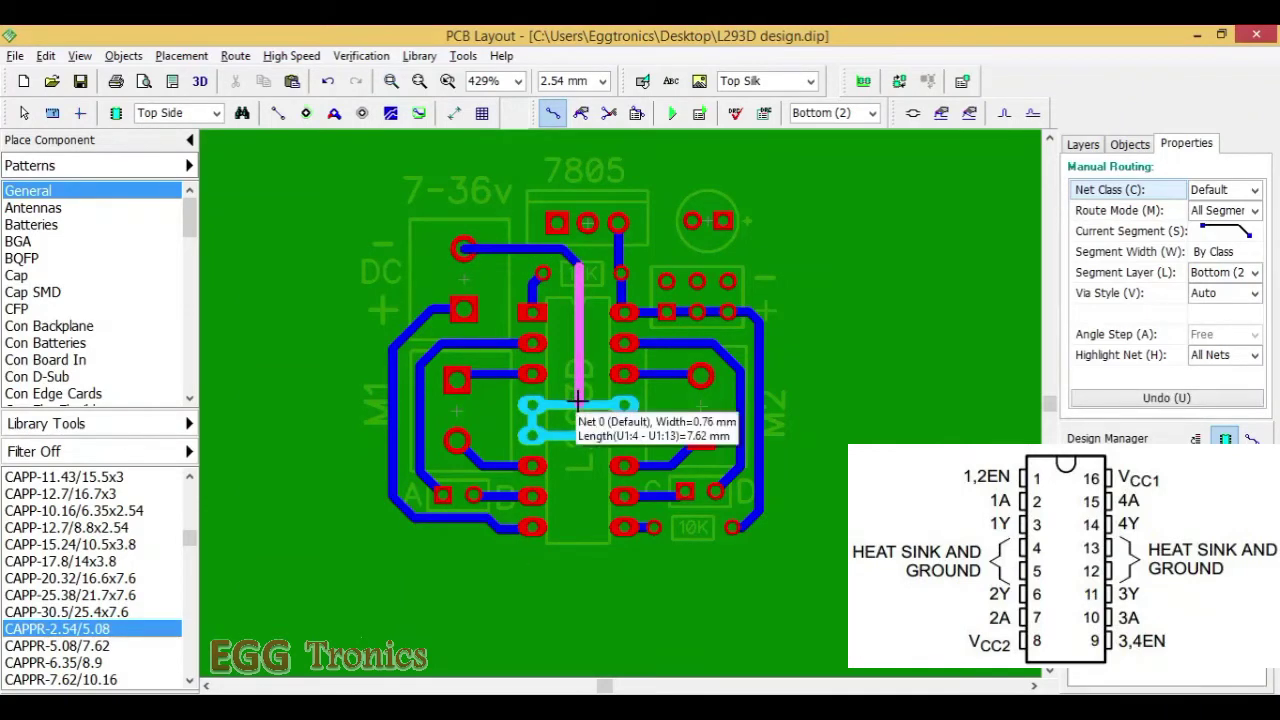
left_click(574, 402)
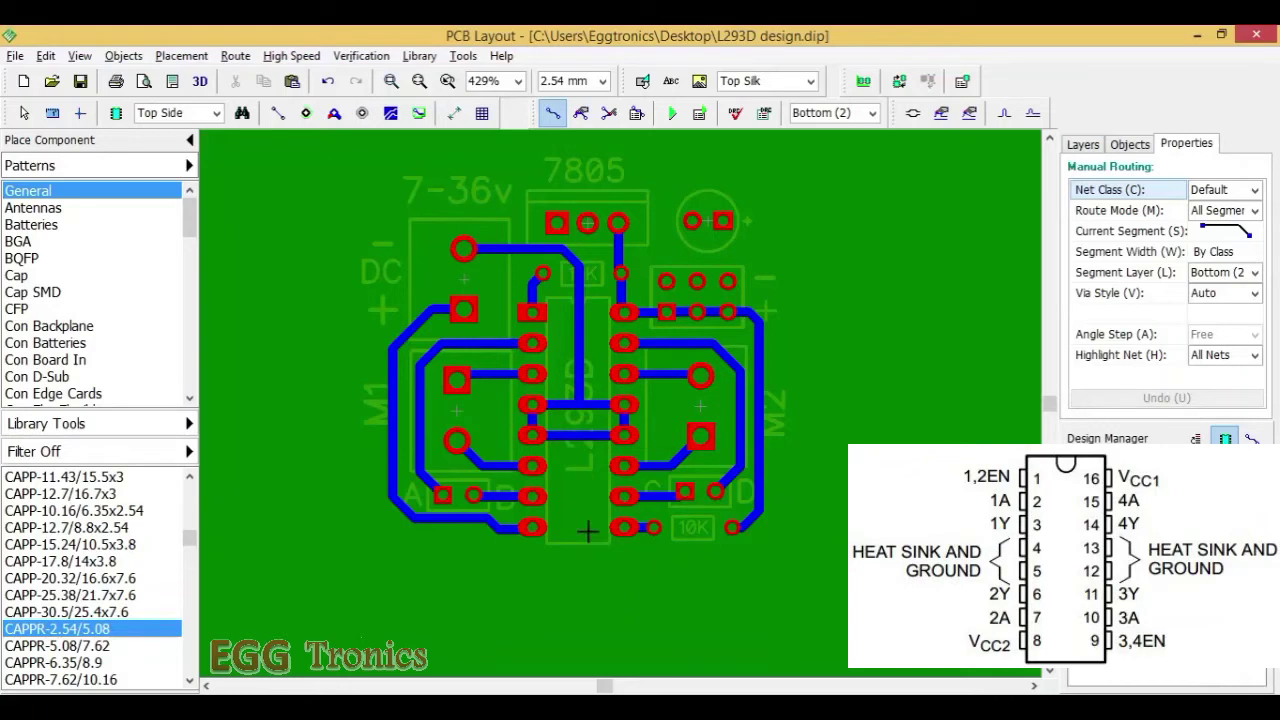
left_click(586, 222)
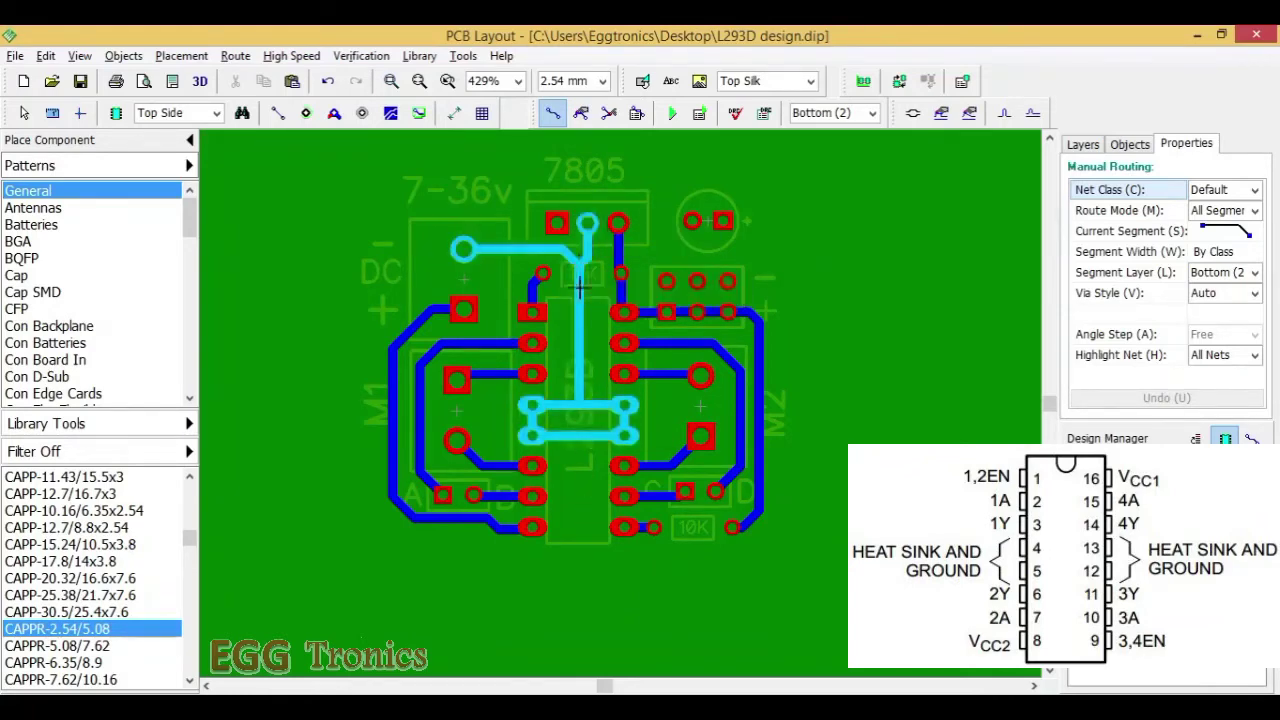
left_click(580, 262)
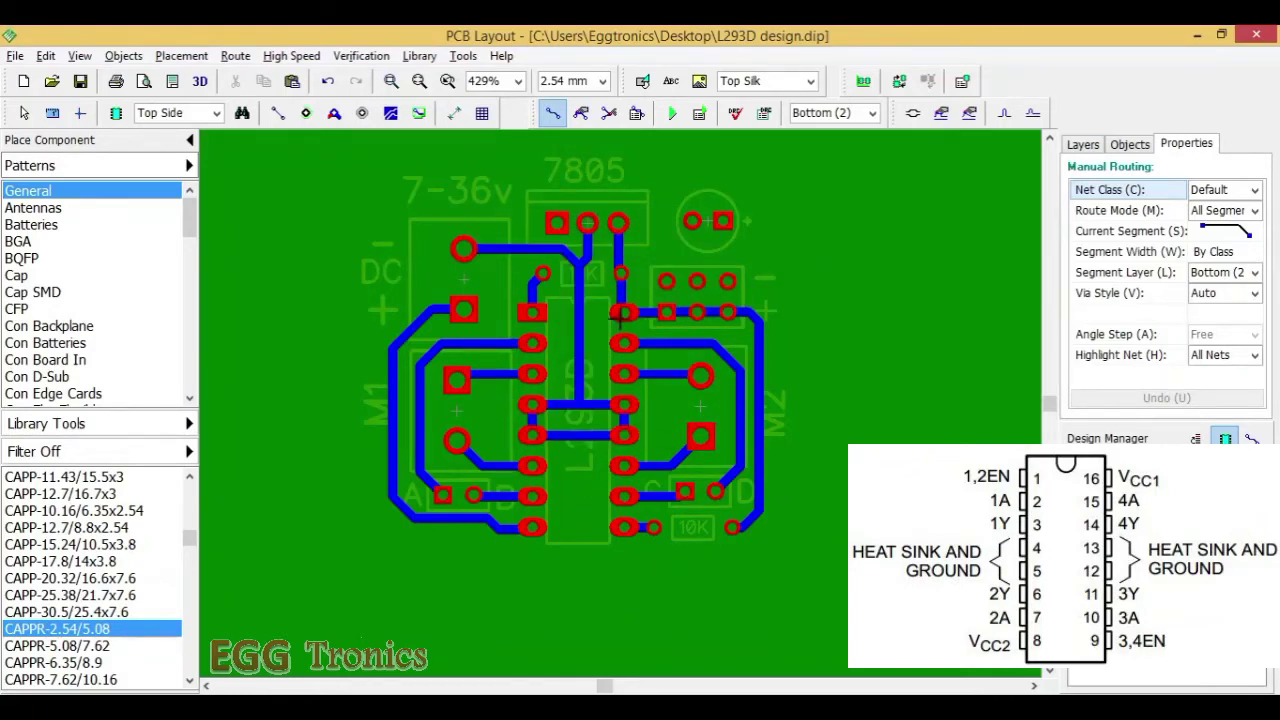
Route the 7805 input pin over the DC terminal block to its + pad.
left_click(555, 221)
left_click(539, 207)
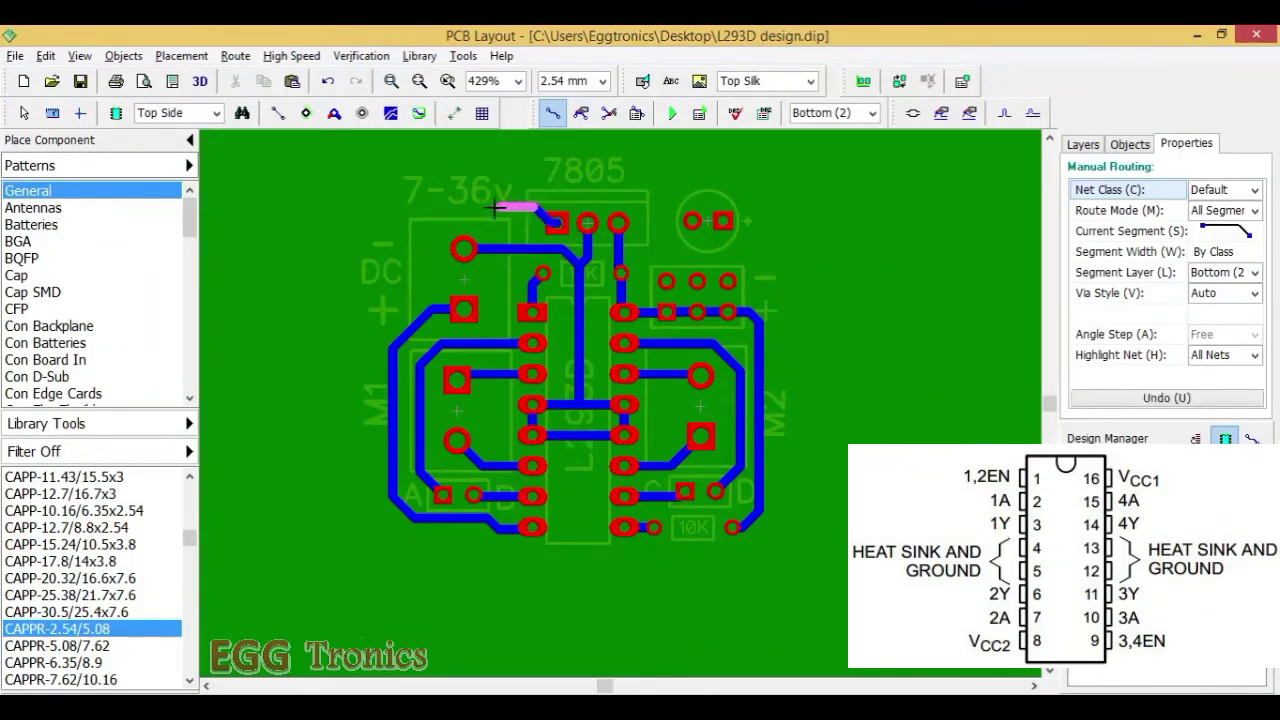
left_click(427, 209)
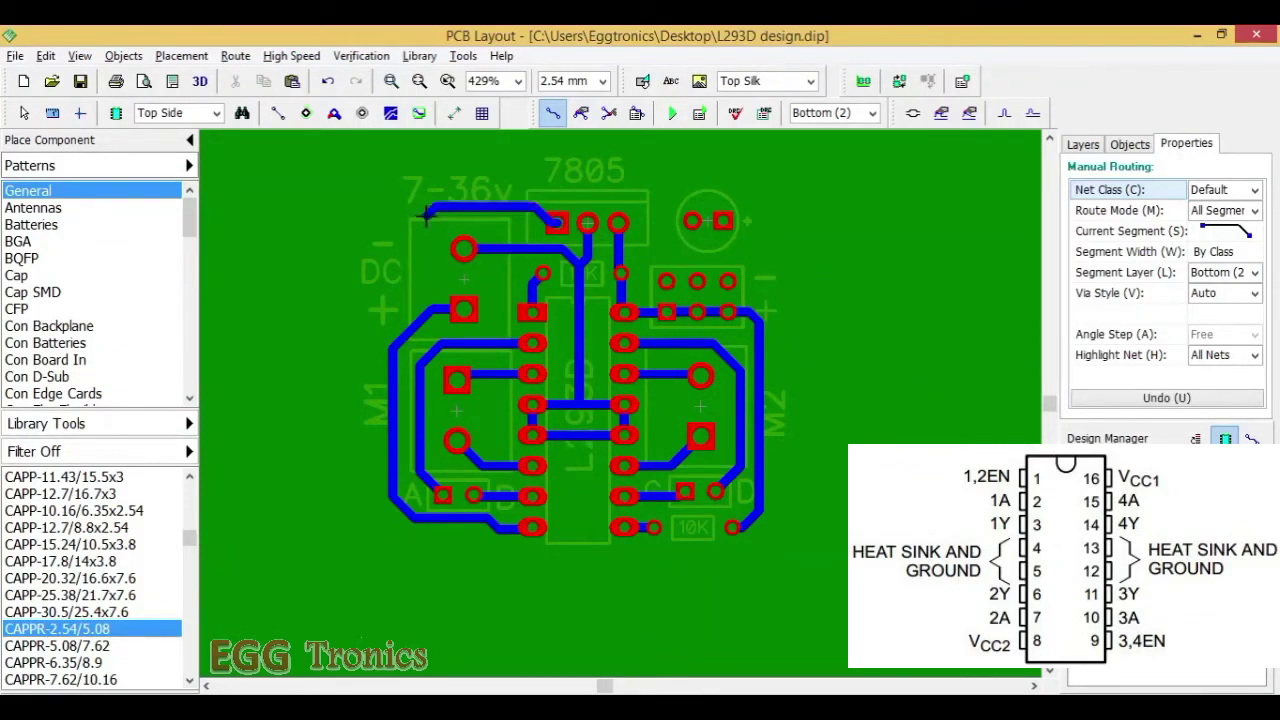
left_click(427, 310)
left_click(463, 310)
Route the 7805 middle pin around its output pin to the three pins of the - header row.
scroll(257, 371, "up", 1)
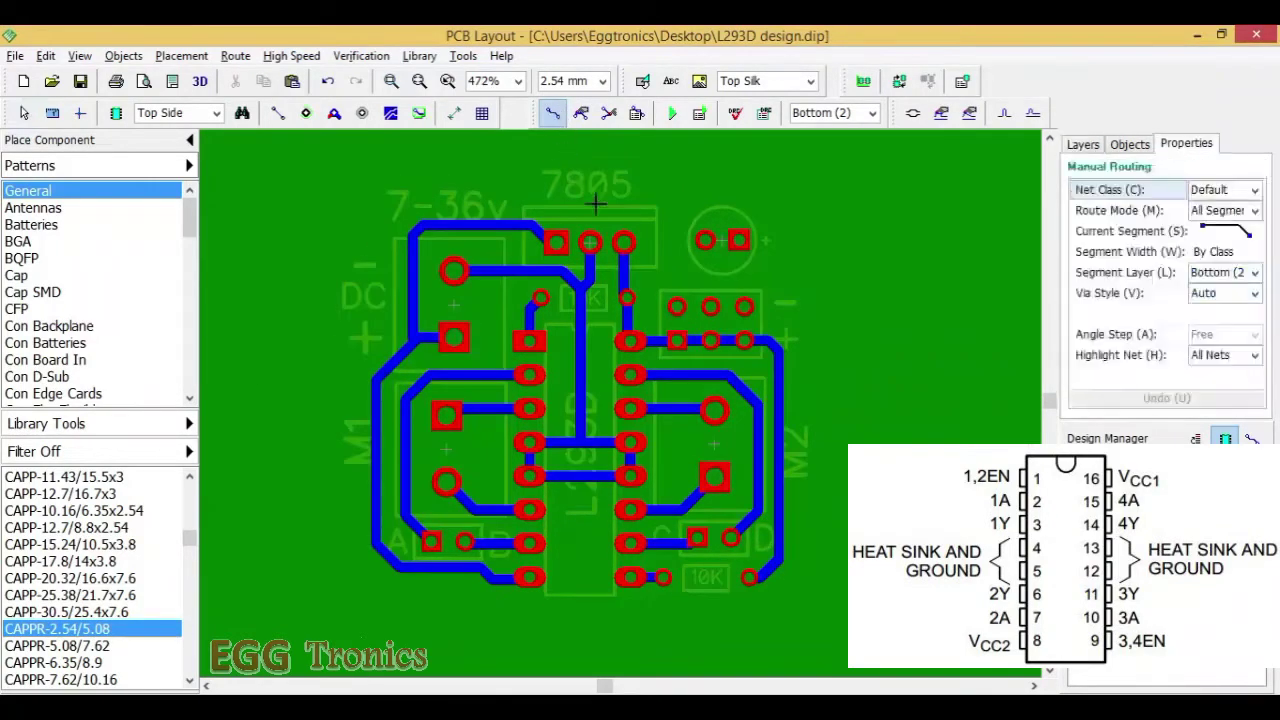
left_click(590, 240)
left_click(600, 208)
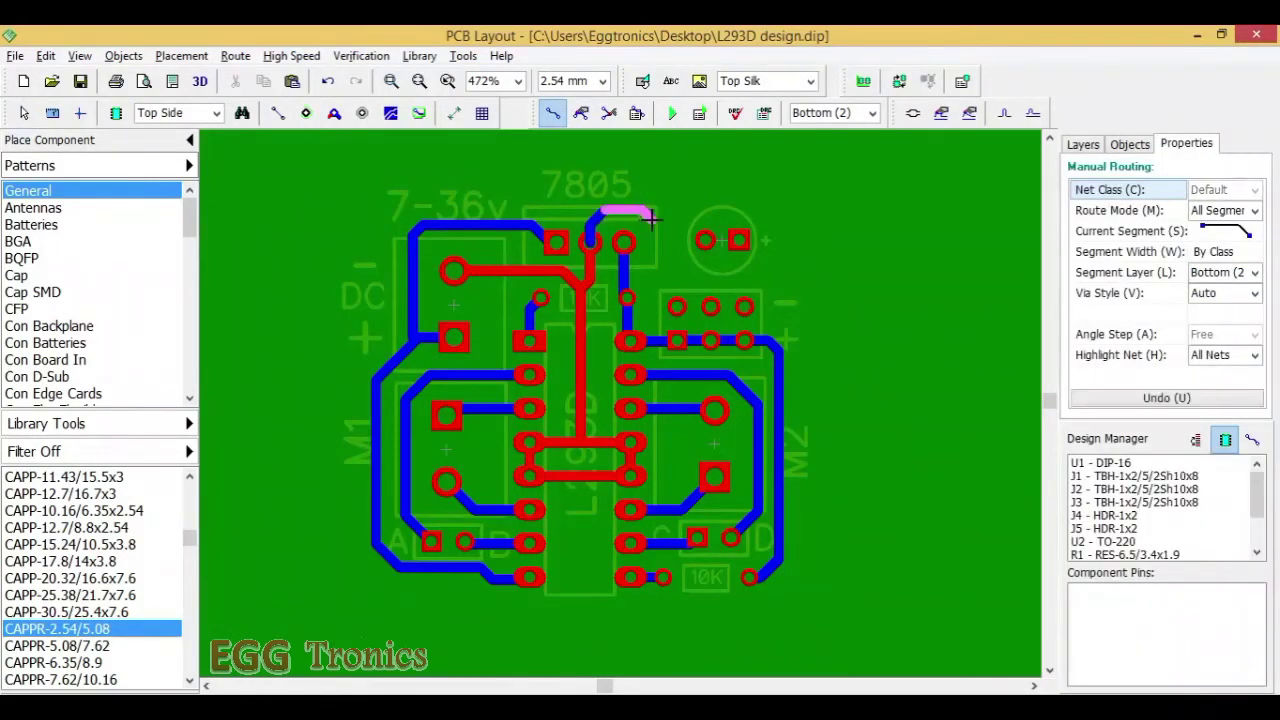
left_click(648, 211)
left_click(676, 308)
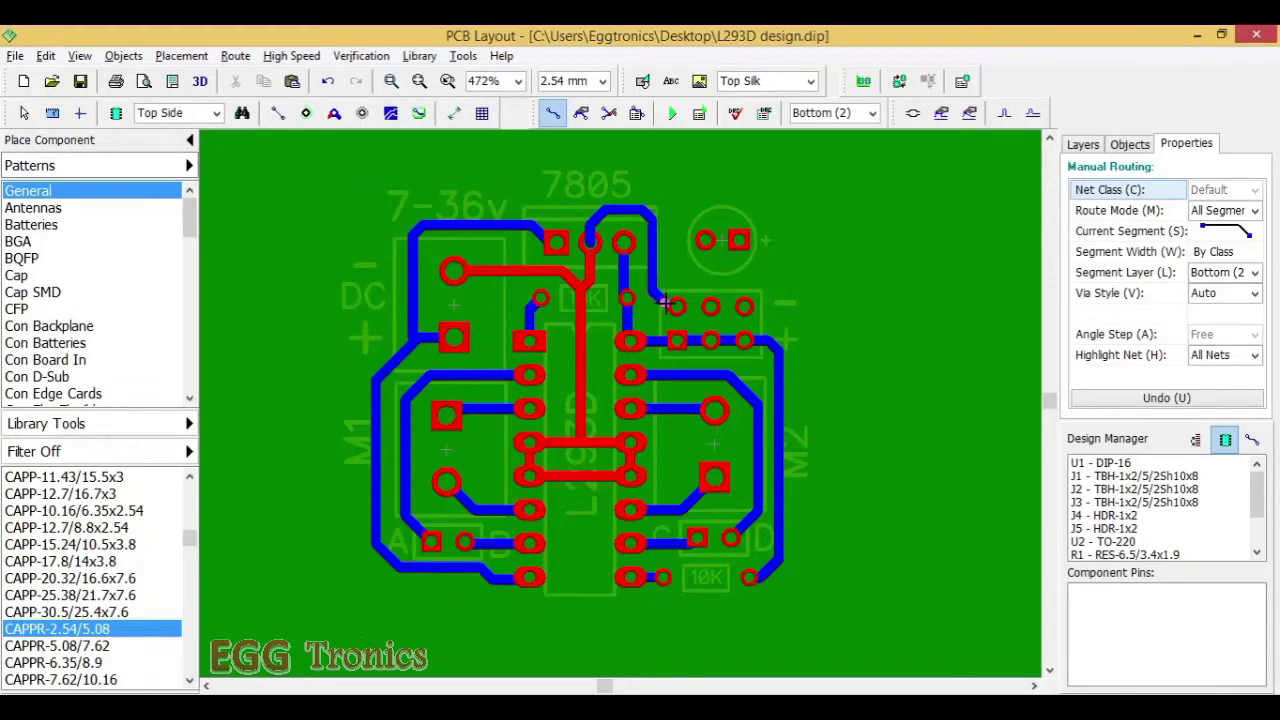
left_click(710, 307)
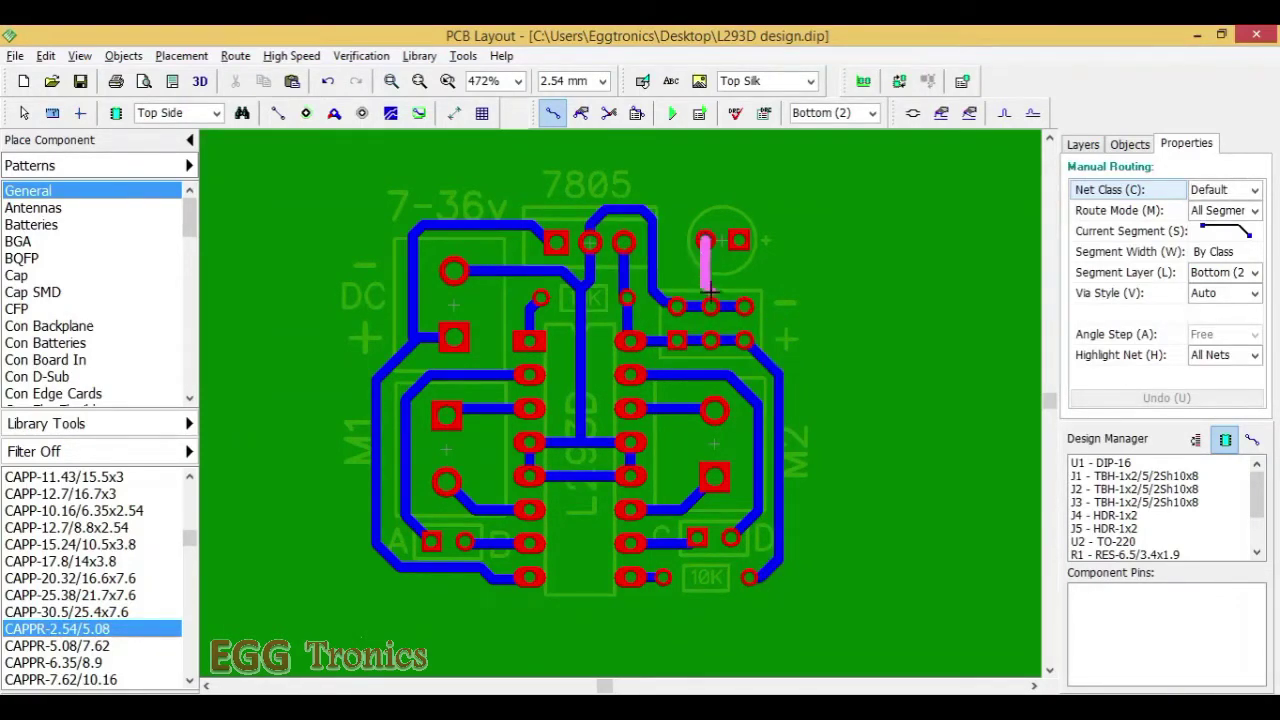
Route the capacitor's negative pad to the - header row and its + pad to the + supply trace, and end manual routing.
left_click(705, 240)
left_click(740, 243)
left_click(768, 268)
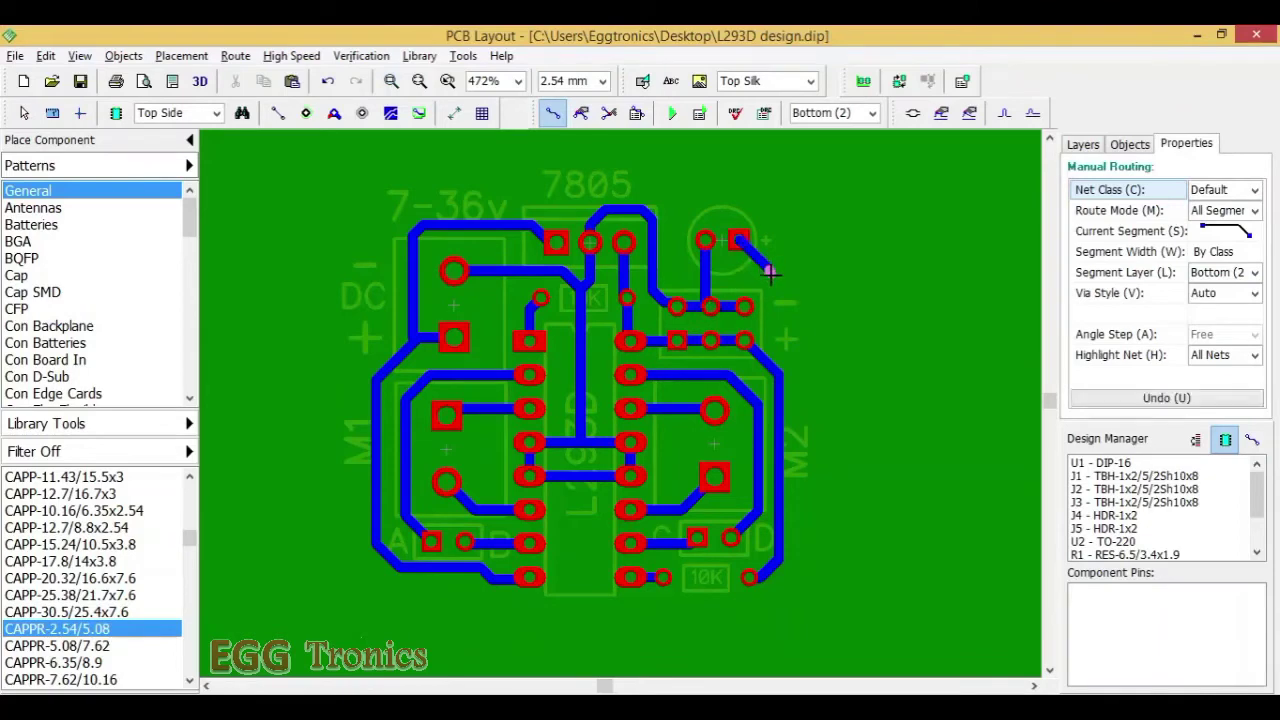
left_click(768, 355)
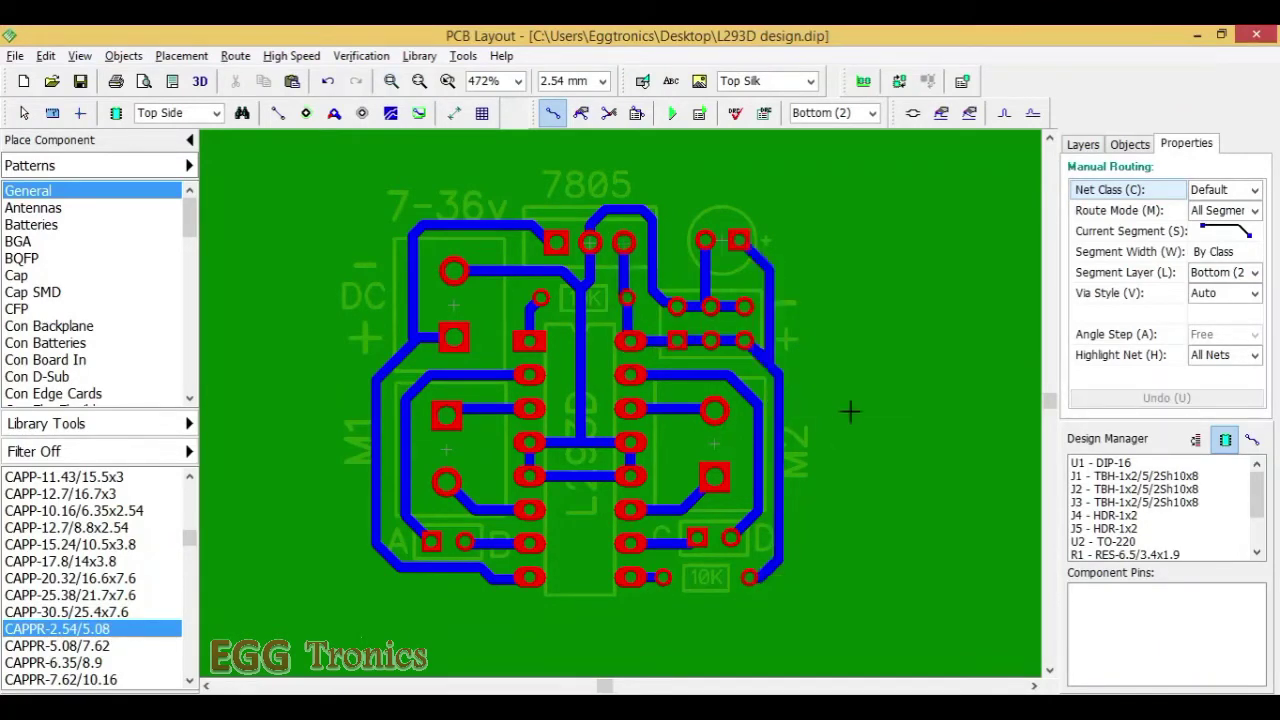
right_click(850, 410)
left_click(830, 375)
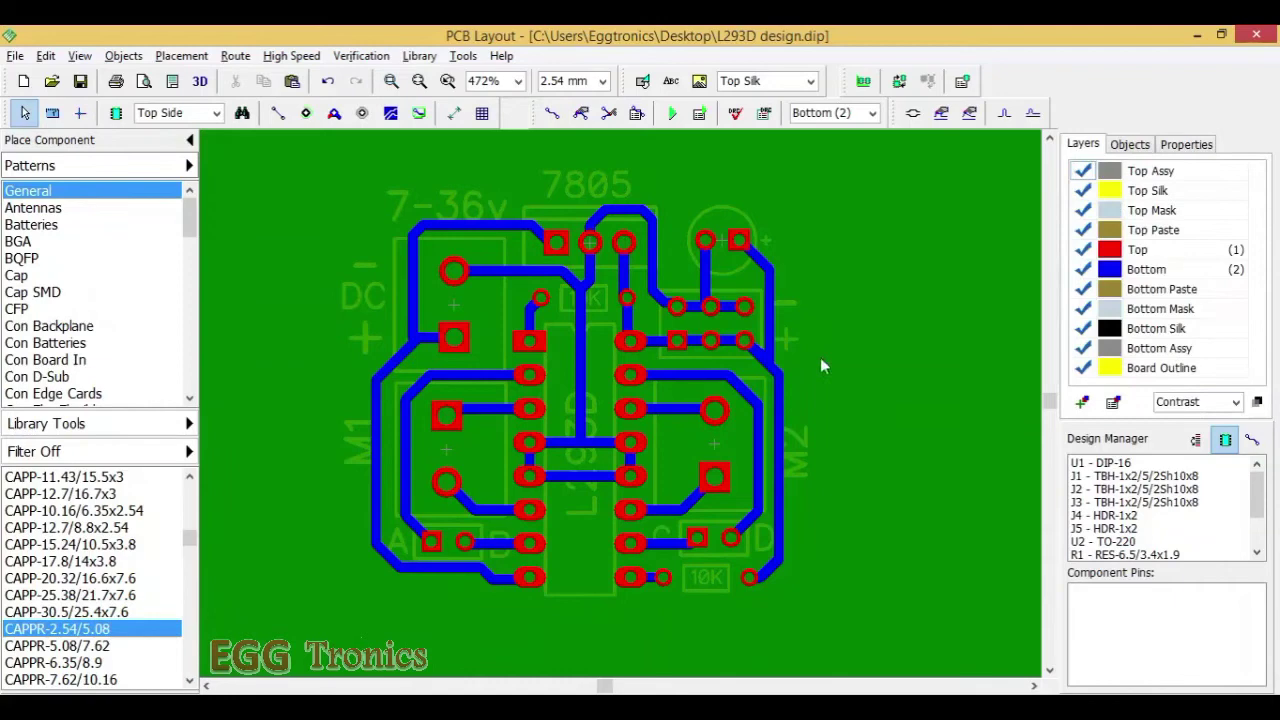
Align the outer + supply trace beside M2 with the capacitor's + trace to form one straight vertical run.
scroll(809, 343, "down", 2)
key("t")
key("KP_Multiply")
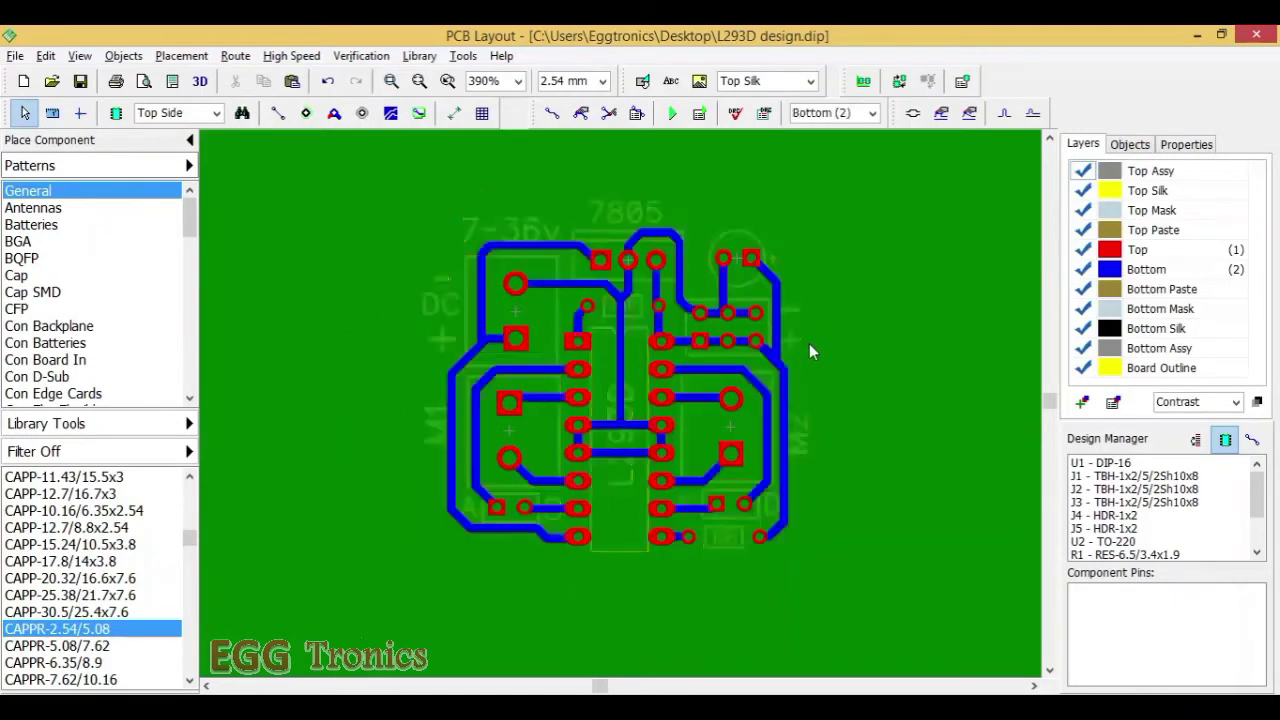
key("KP_Multiply")
key("KP_Multiply")
scroll(823, 400, "up", 7)
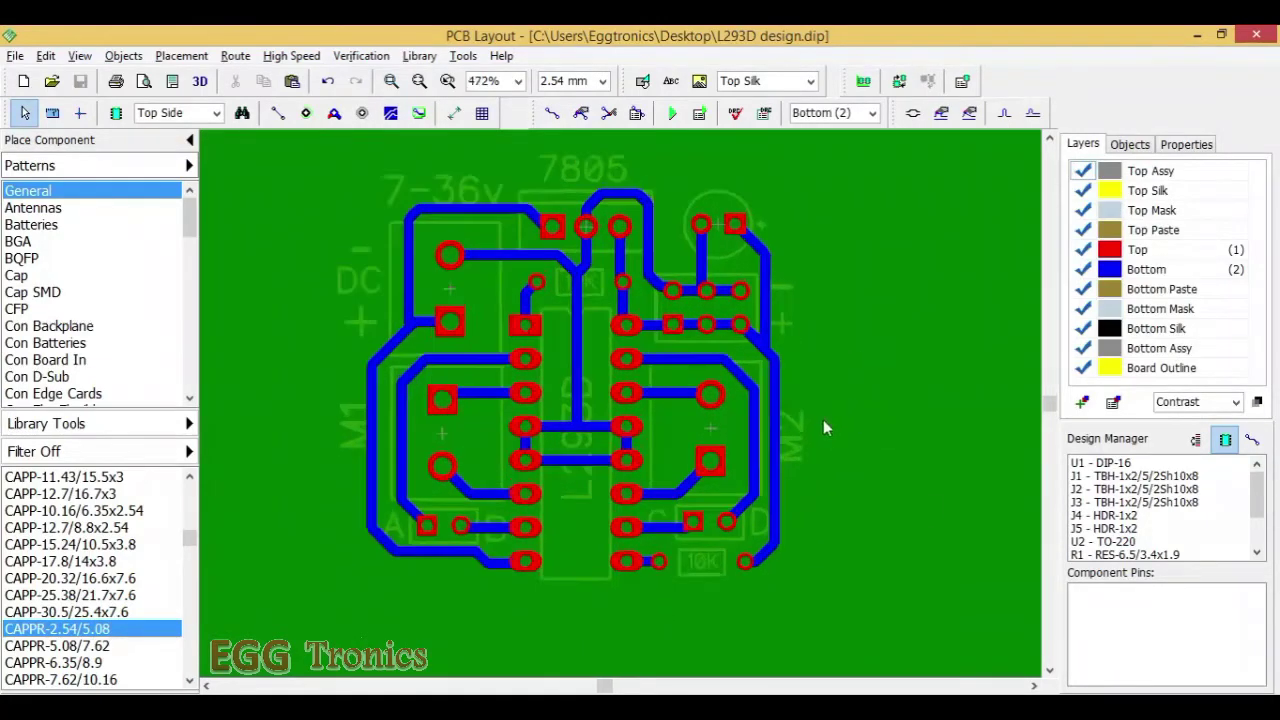
left_click_drag(777, 445, 764, 442)
scroll(903, 387, "down", 3)
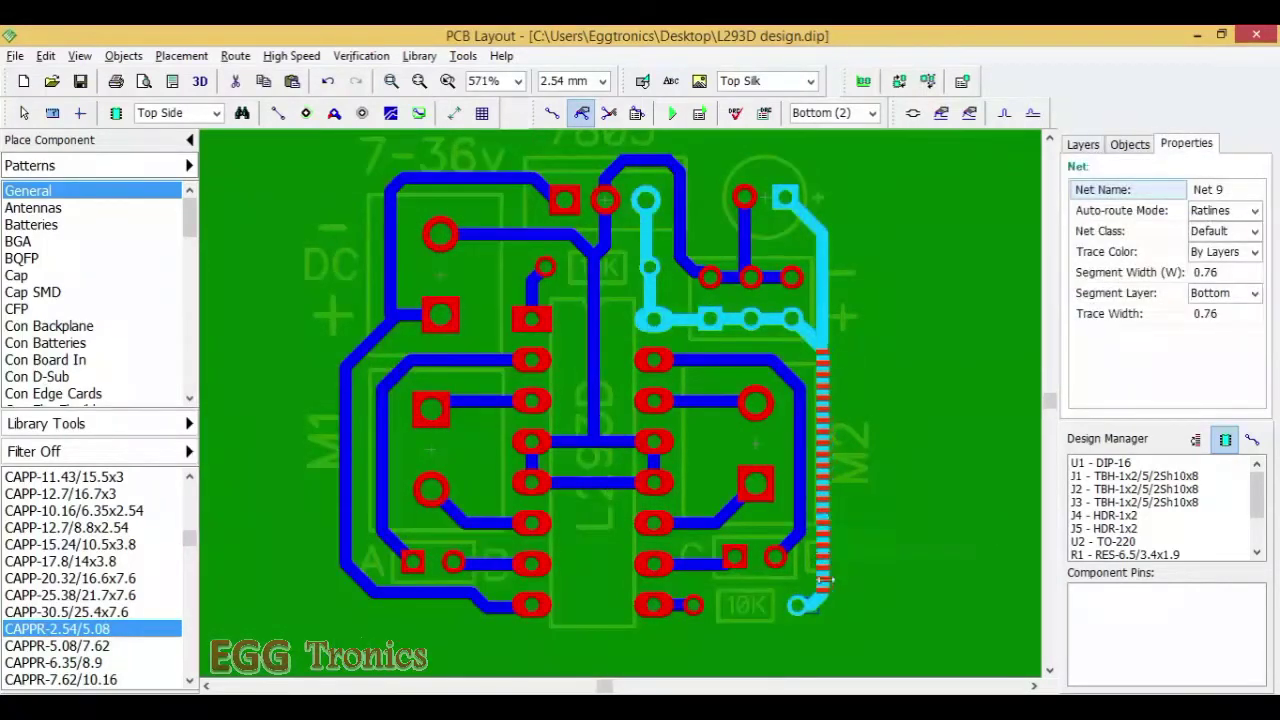
scroll(816, 330, "up", 1)
left_click(822, 334)
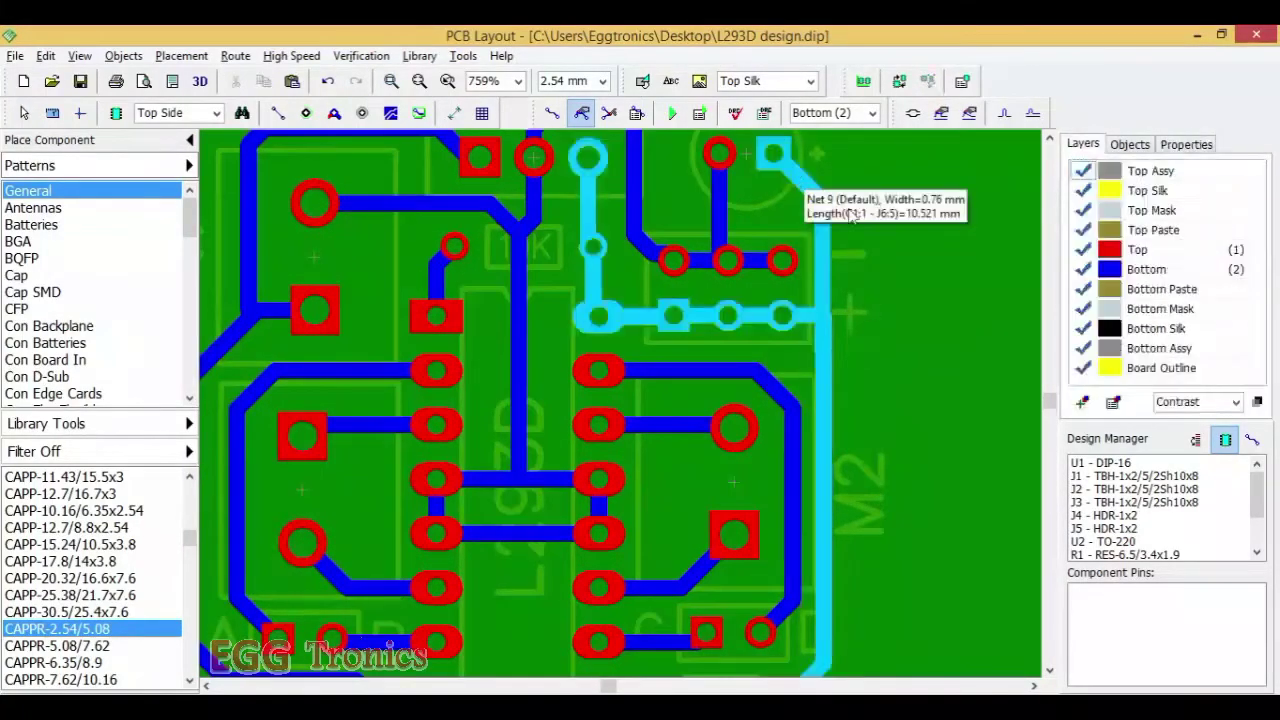
scroll(896, 302, "down", 6)
scroll(785, 235, "up", 2)
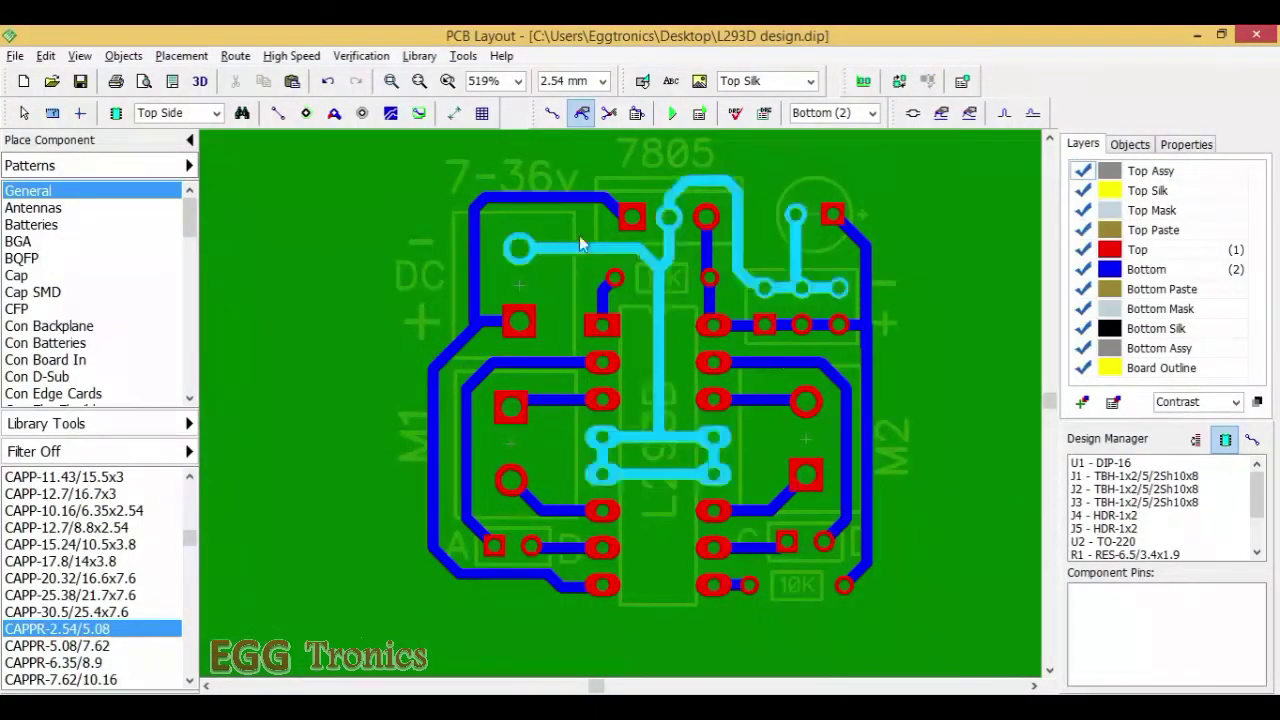
Shift the 7805 input trace above the DC terminal block slightly down and straighten the trace entering L293D pin 8.
left_click_drag(480, 202, 543, 203)
left_click(553, 306)
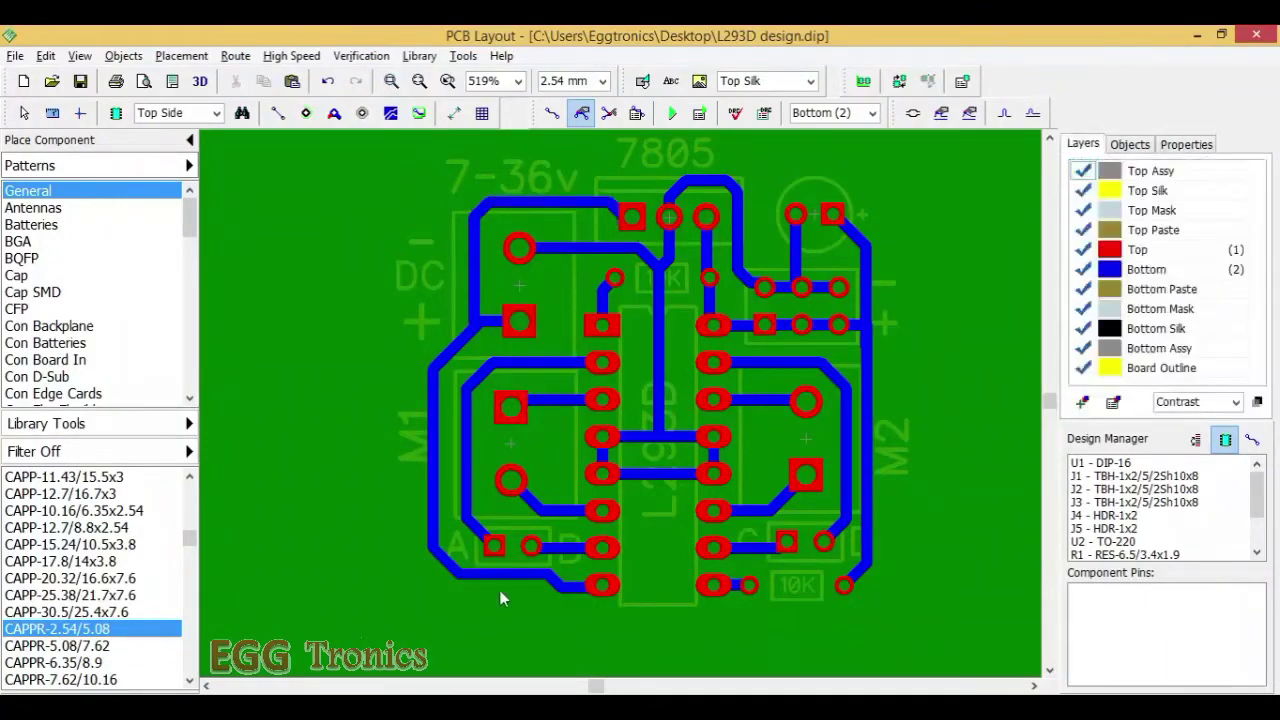
scroll(671, 325, "up", 4)
right_click(671, 310)
left_click_drag(672, 244, 672, 272)
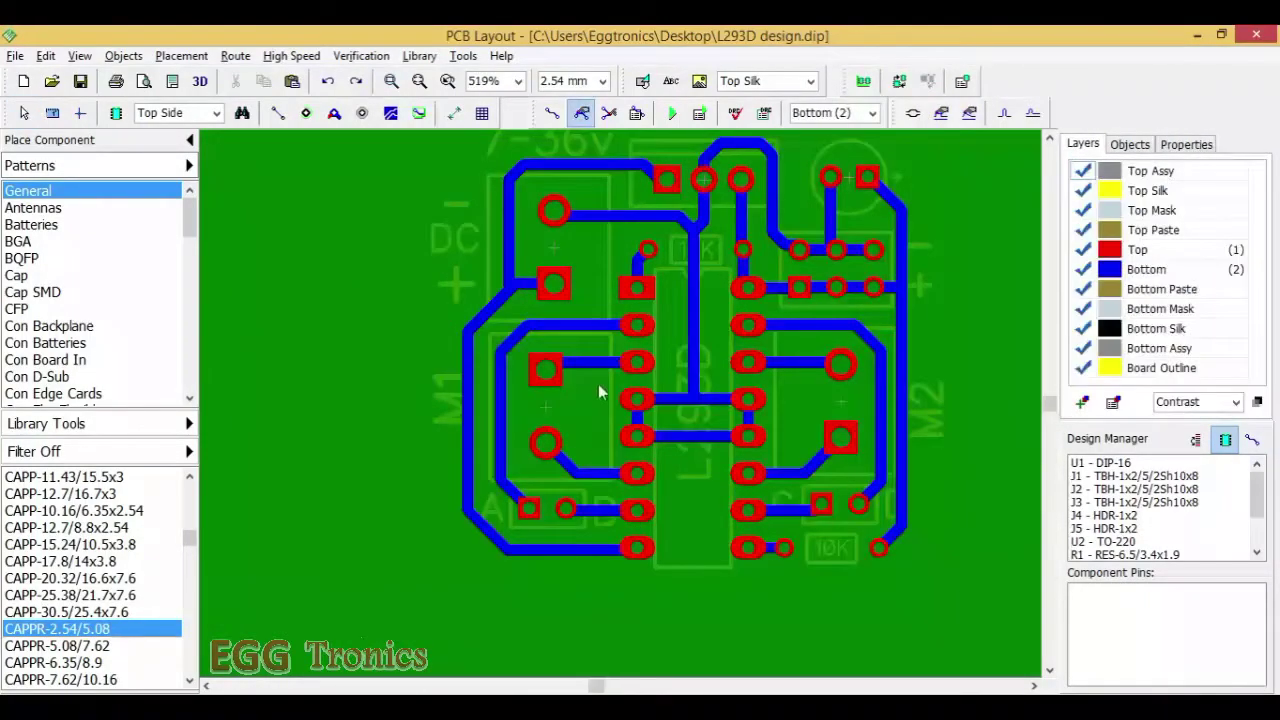
Increase the trace width of the four motor output traces from L293D pins 3, 6, 11 and 14 to M1 and M2.
left_click(598, 363)
key("Delete")
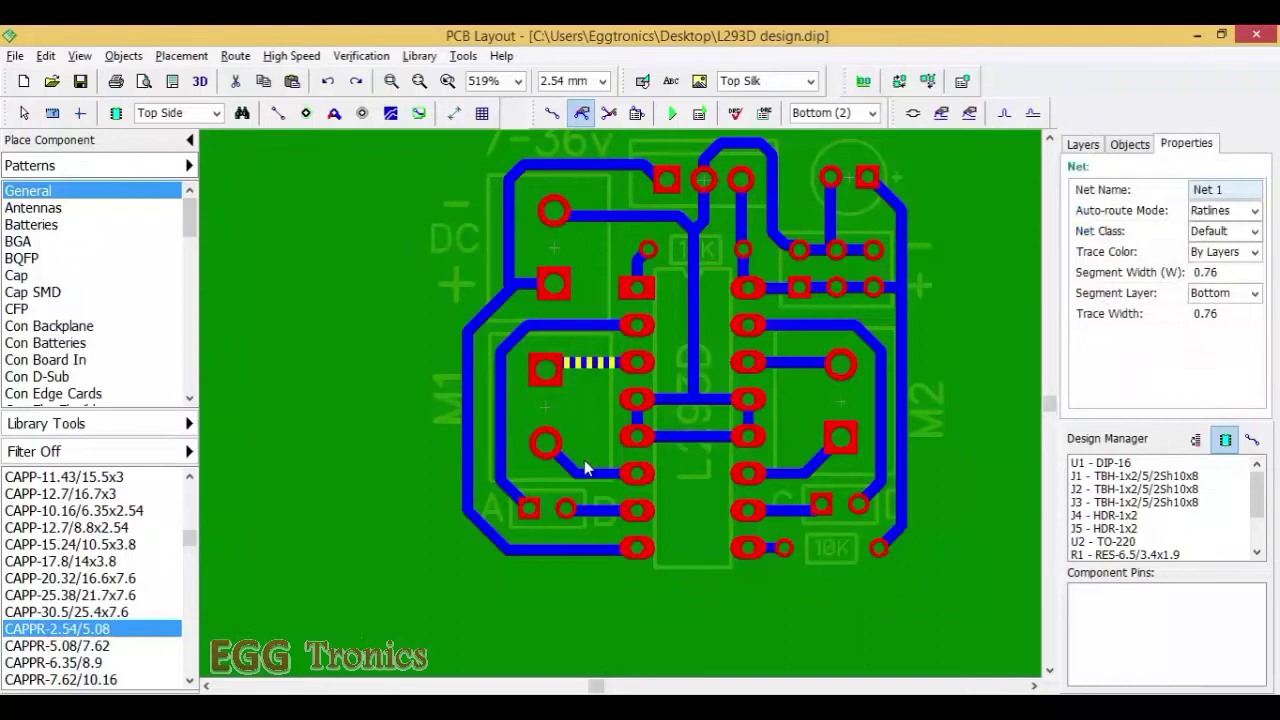
left_click(589, 472)
key("Delete")
left_click(805, 467)
key("Delete")
left_click(795, 363)
key("Delete")
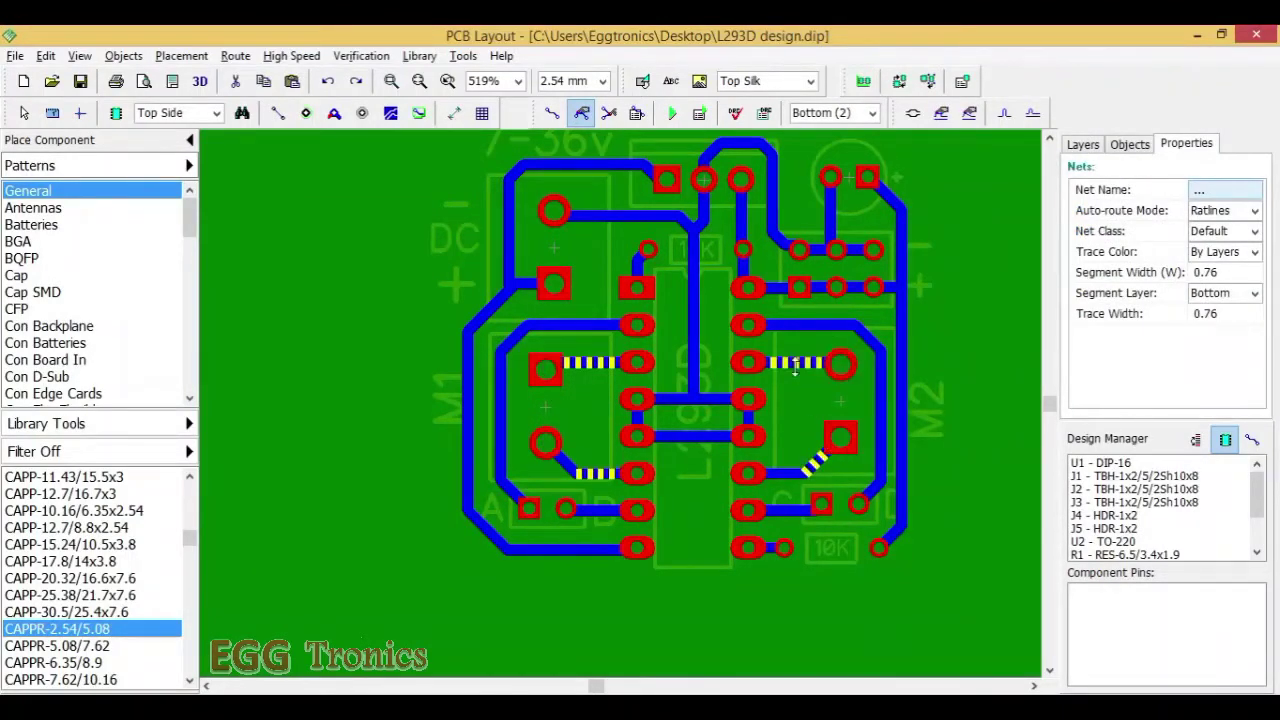
left_click(1234, 314)
type("0.4")
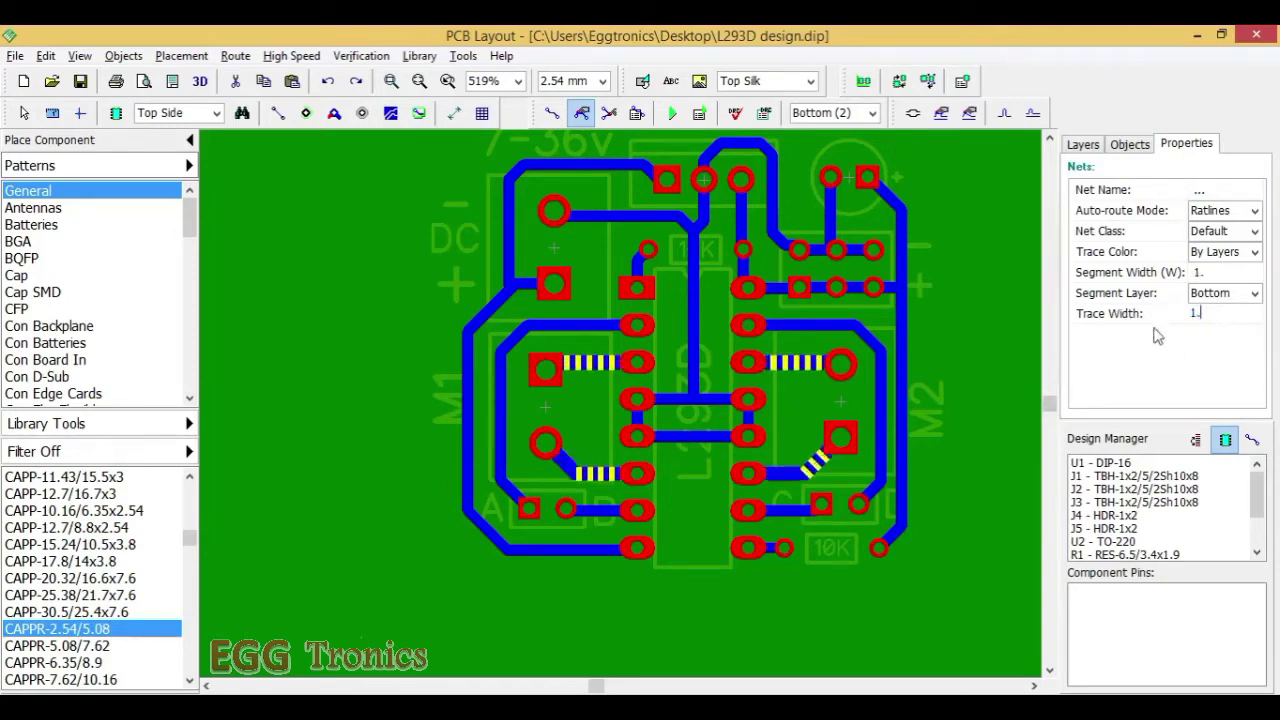
left_click(1014, 425)
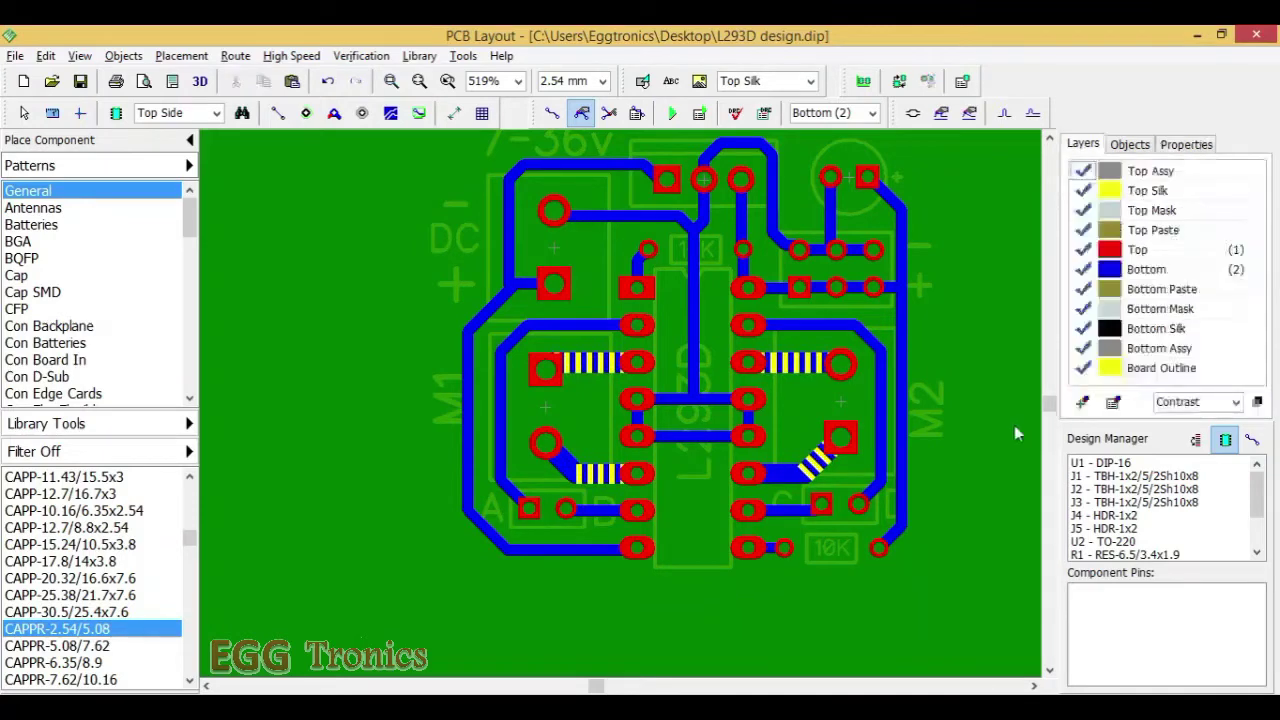
left_click(805, 455)
left_click(964, 390)
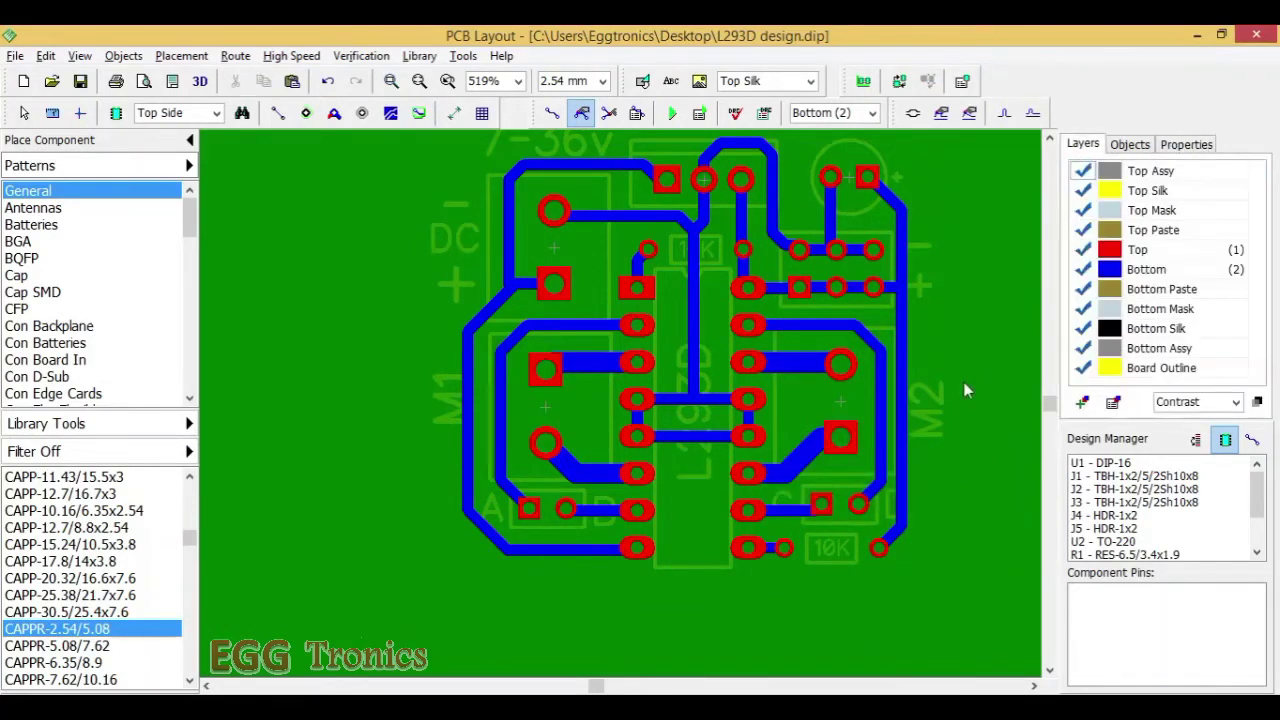
Save the layout and set the trace width from the DC + terminal to L293D pin 8 to 1.4 mm.
key("ctrl+s")
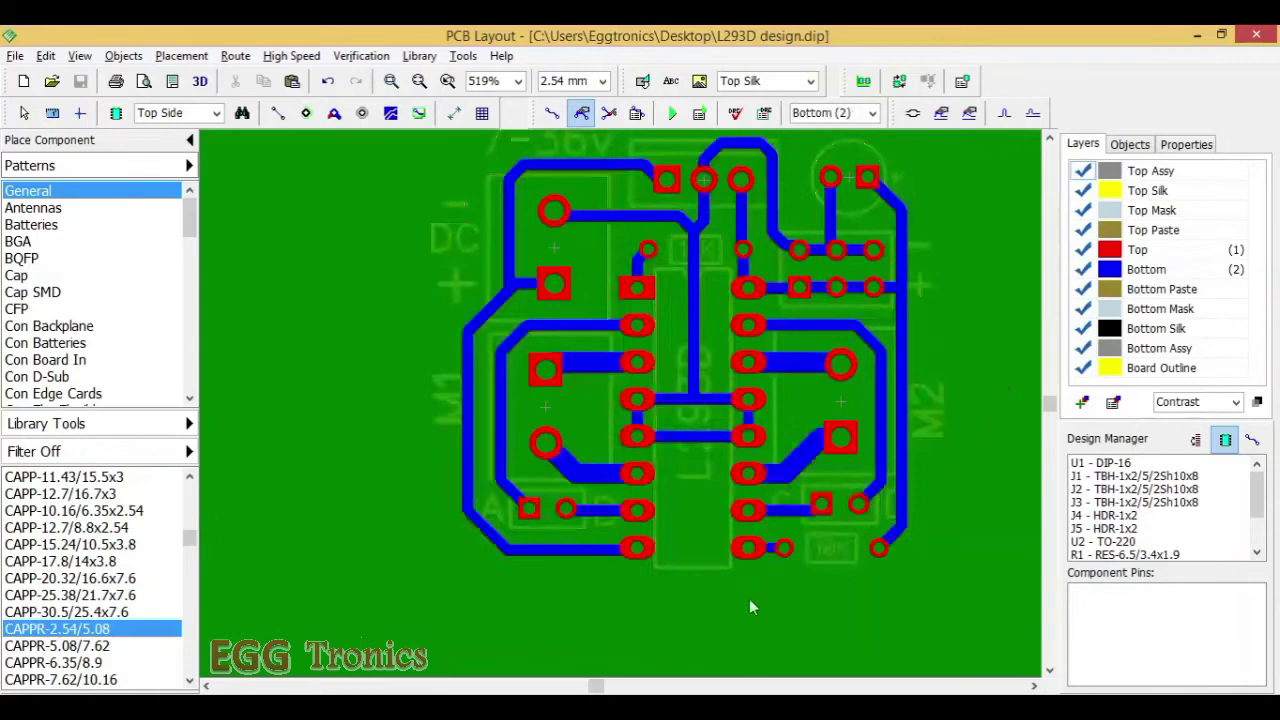
left_click(540, 550)
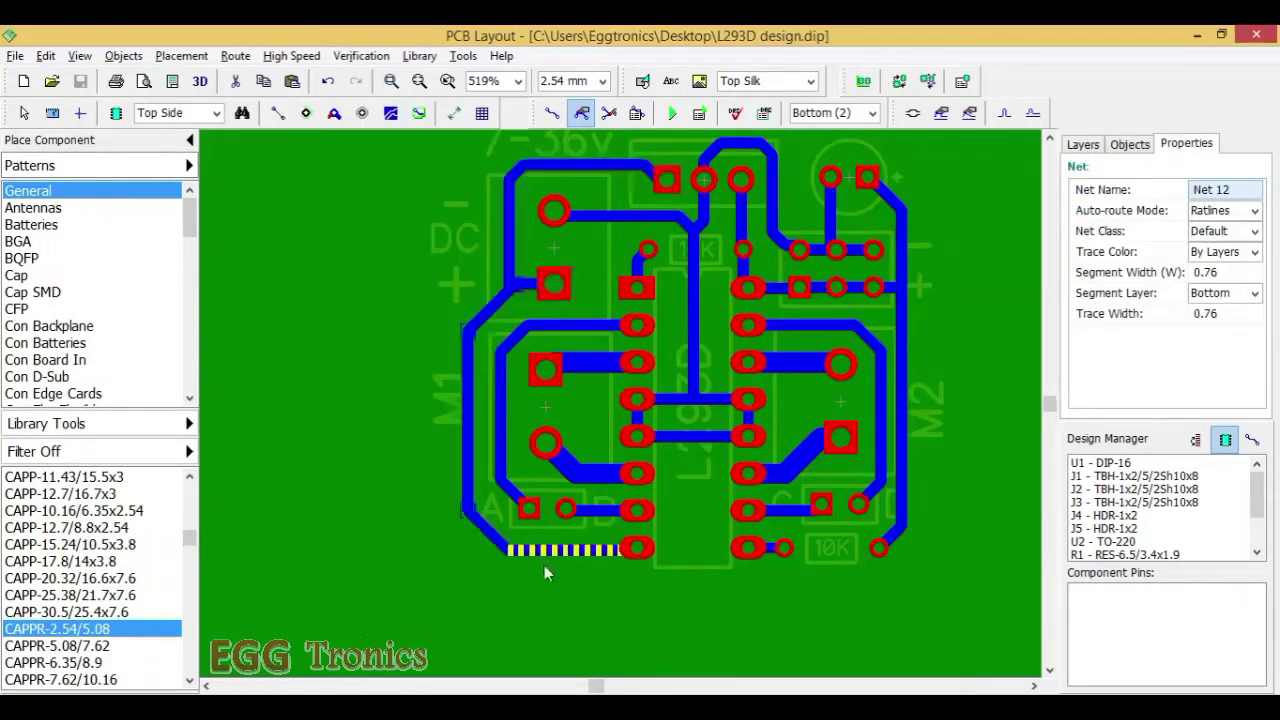
left_click(1229, 314)
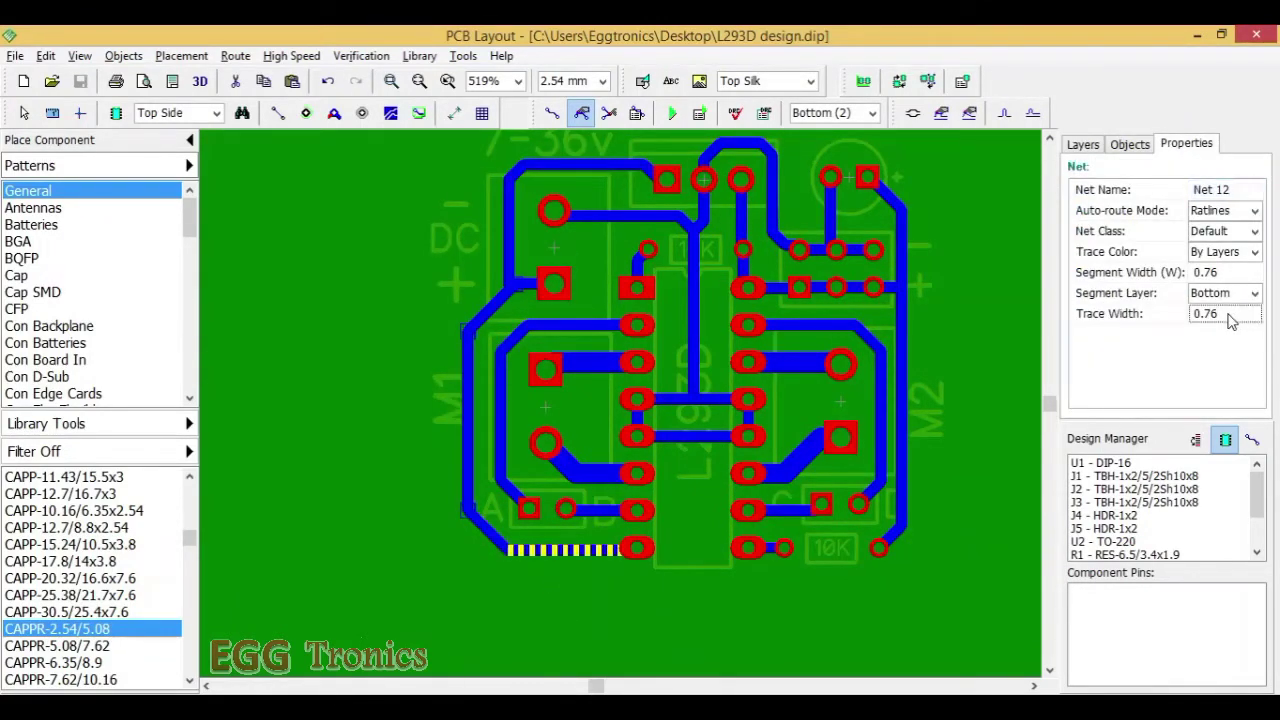
type("1.4")
key("Return")
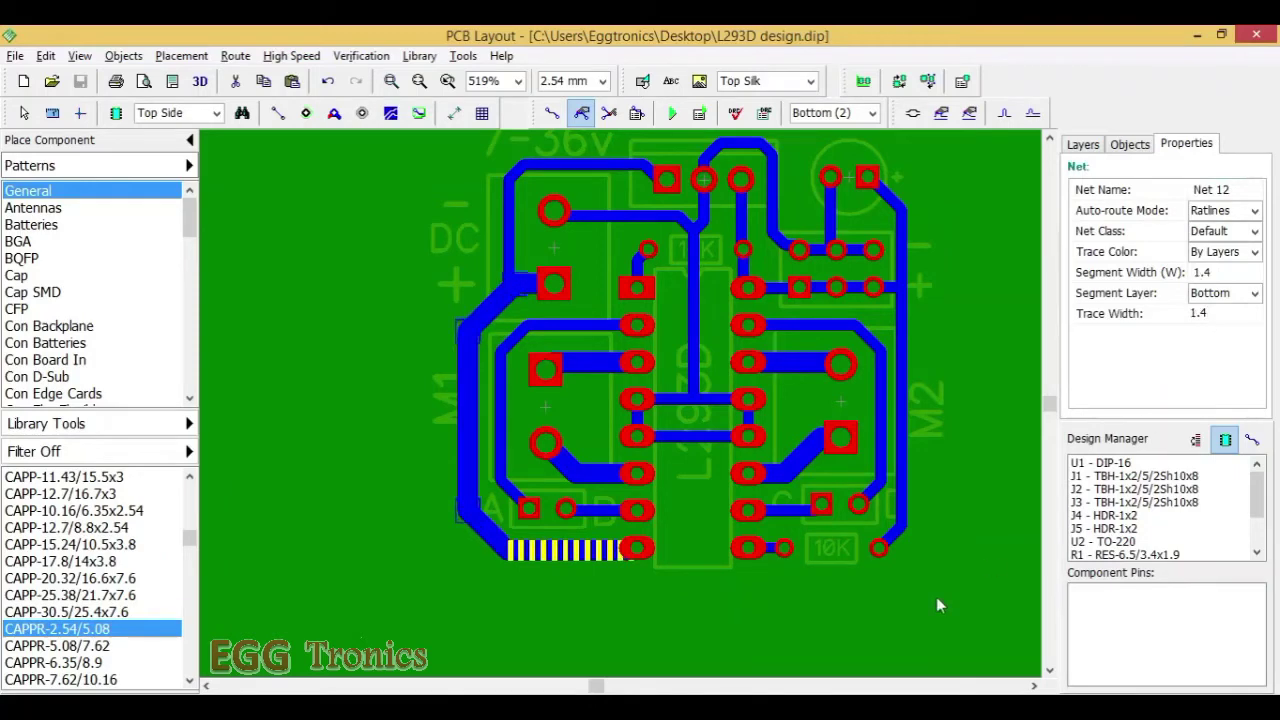
left_click(937, 599)
scroll(937, 599, "down", 1)
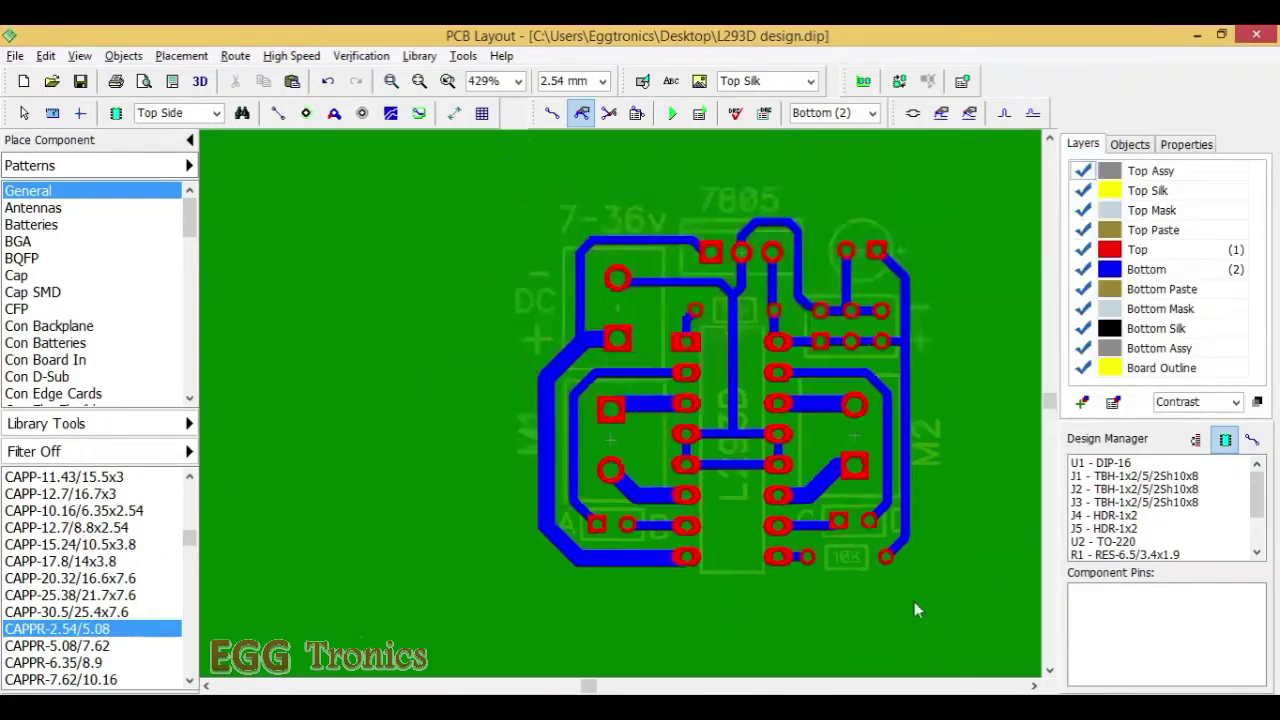
Switch to the L293D datasheet in Foxit Reader and examine the example of PCB copper area used as a heat sink.
right_click_drag(914, 601, 757, 595)
scroll(524, 592, "up", 1)
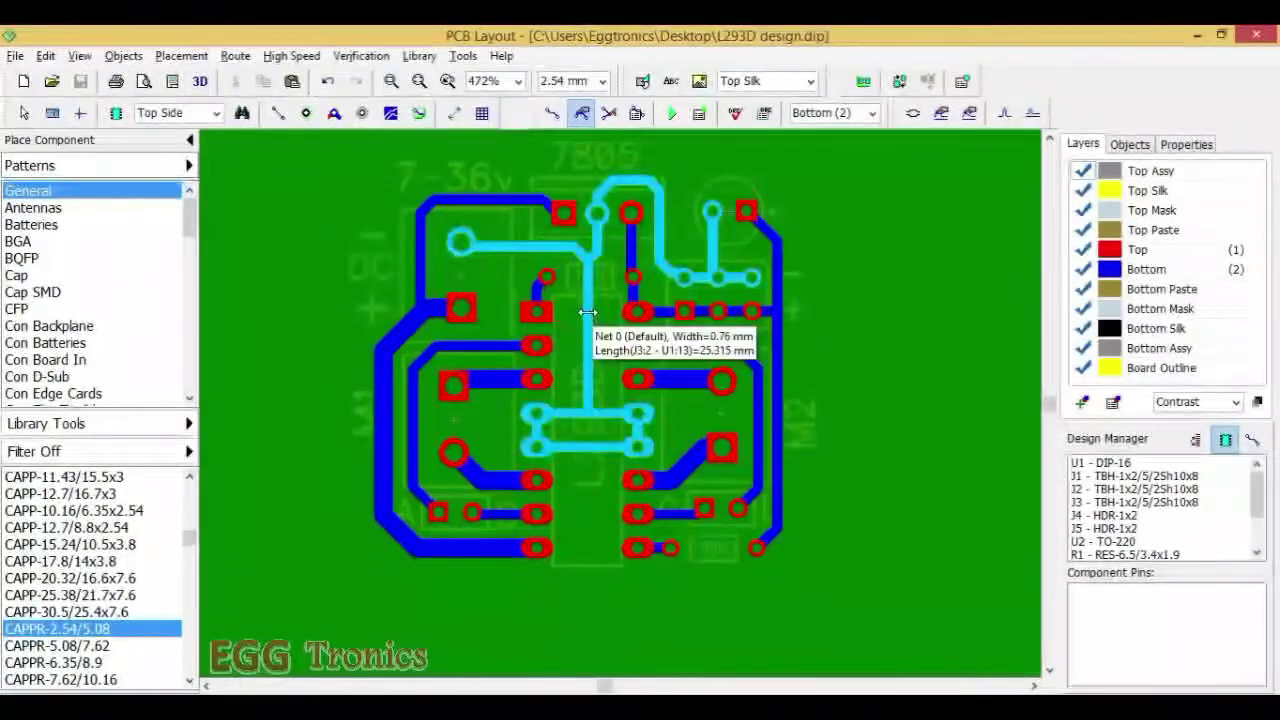
left_click(587, 320)
left_click(570, 363)
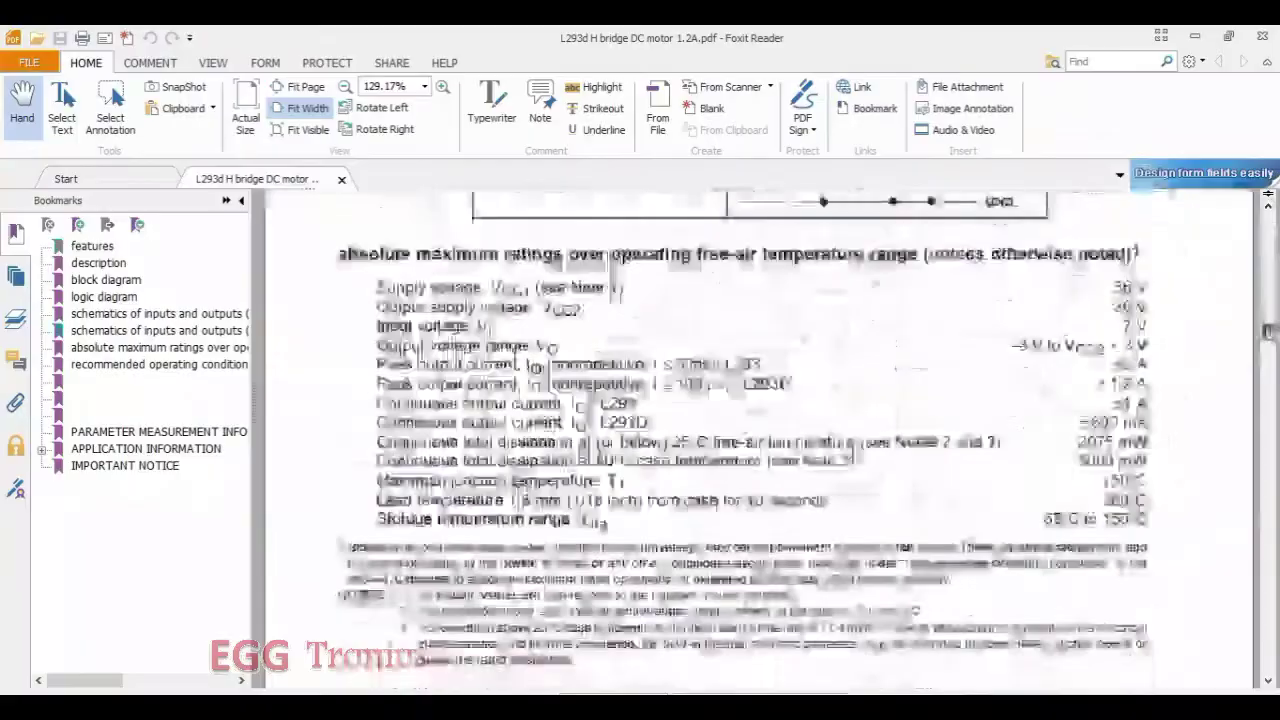
left_click_drag(1272, 331, 1270, 547)
scroll(1104, 460, "up", 2)
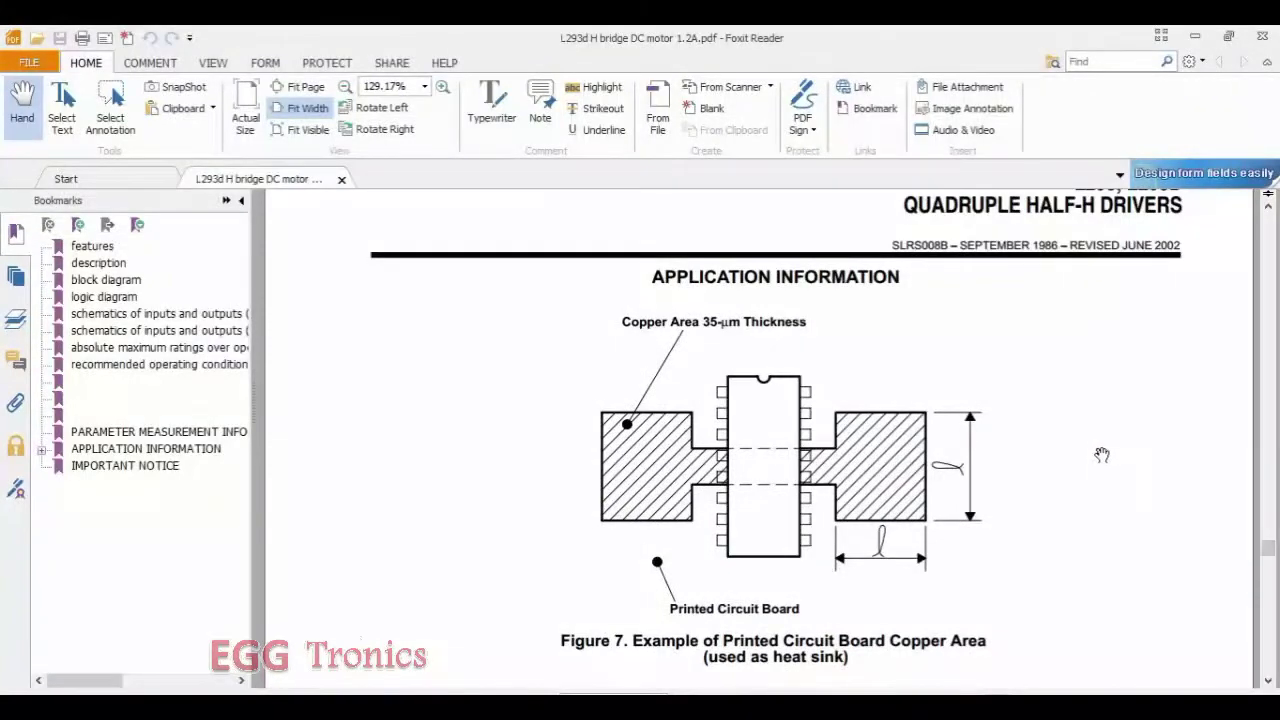
scroll(1100, 453, "down", 1)
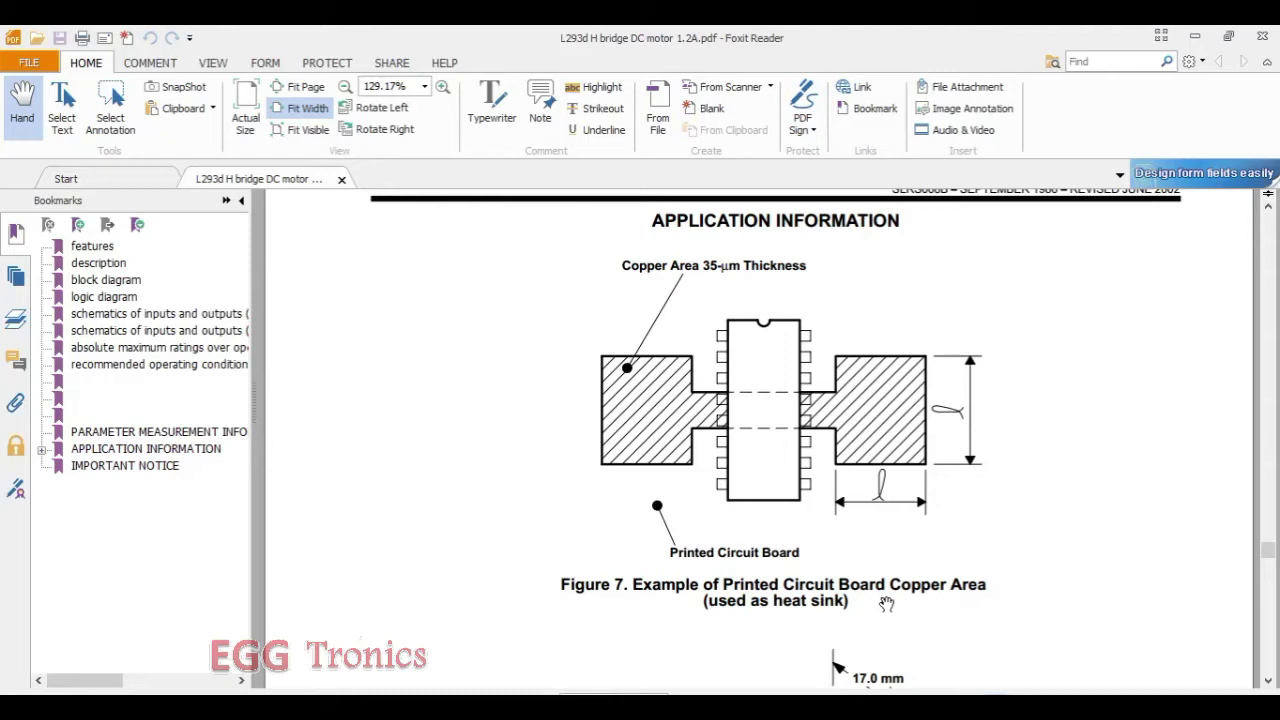
left_click_drag(850, 603, 765, 610)
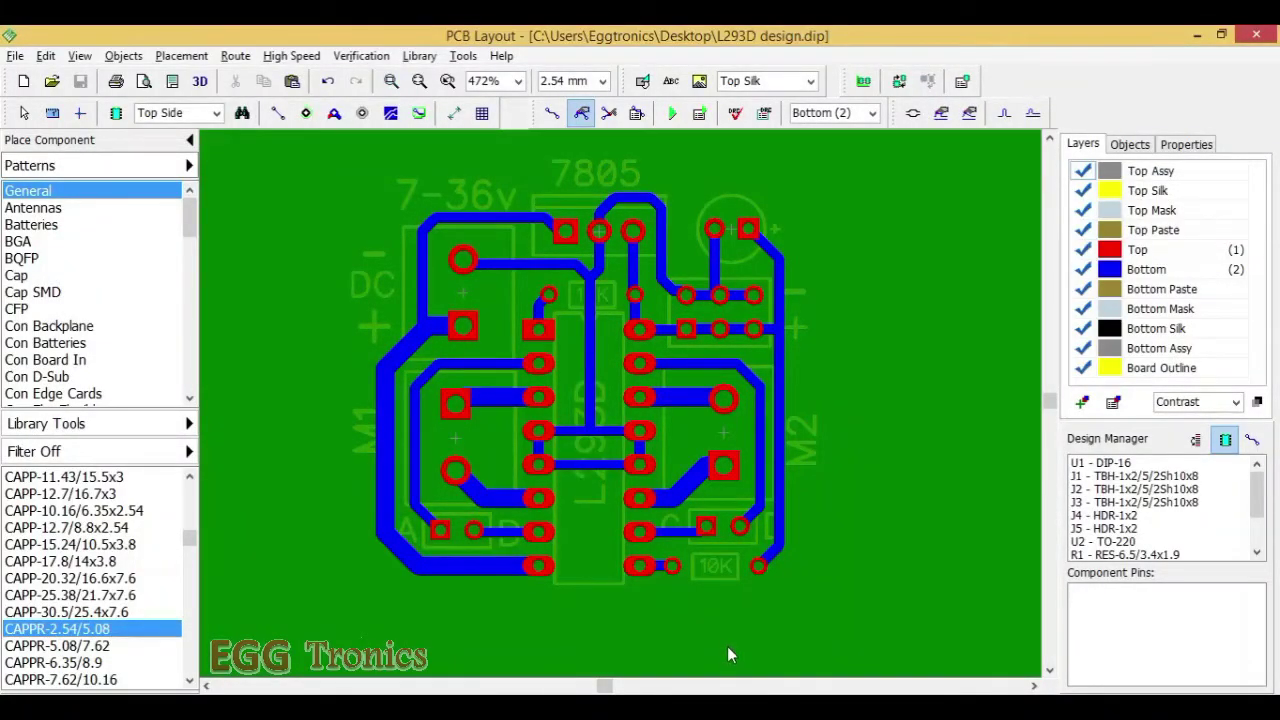
Change the trace color of the ground net, Net 0, to yellow in the PCB layout.
left_click(583, 398)
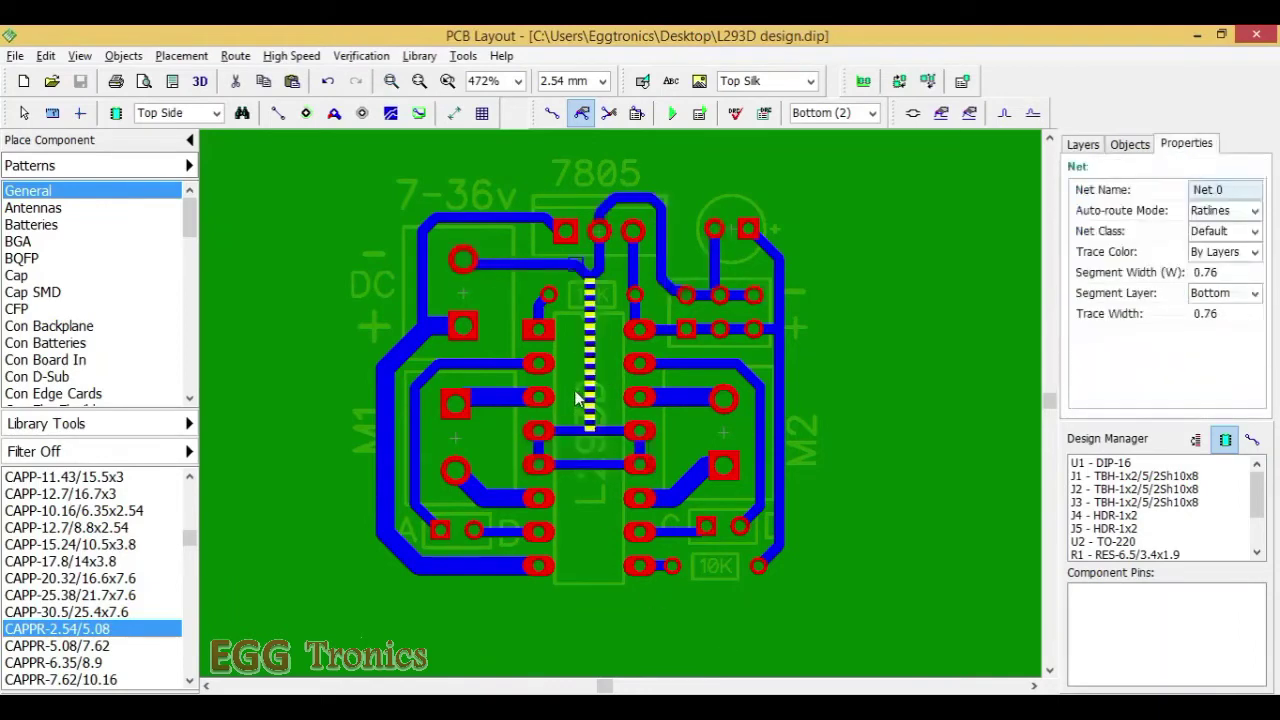
scroll(575, 398, "down", 1)
left_click(541, 375)
right_click(541, 375)
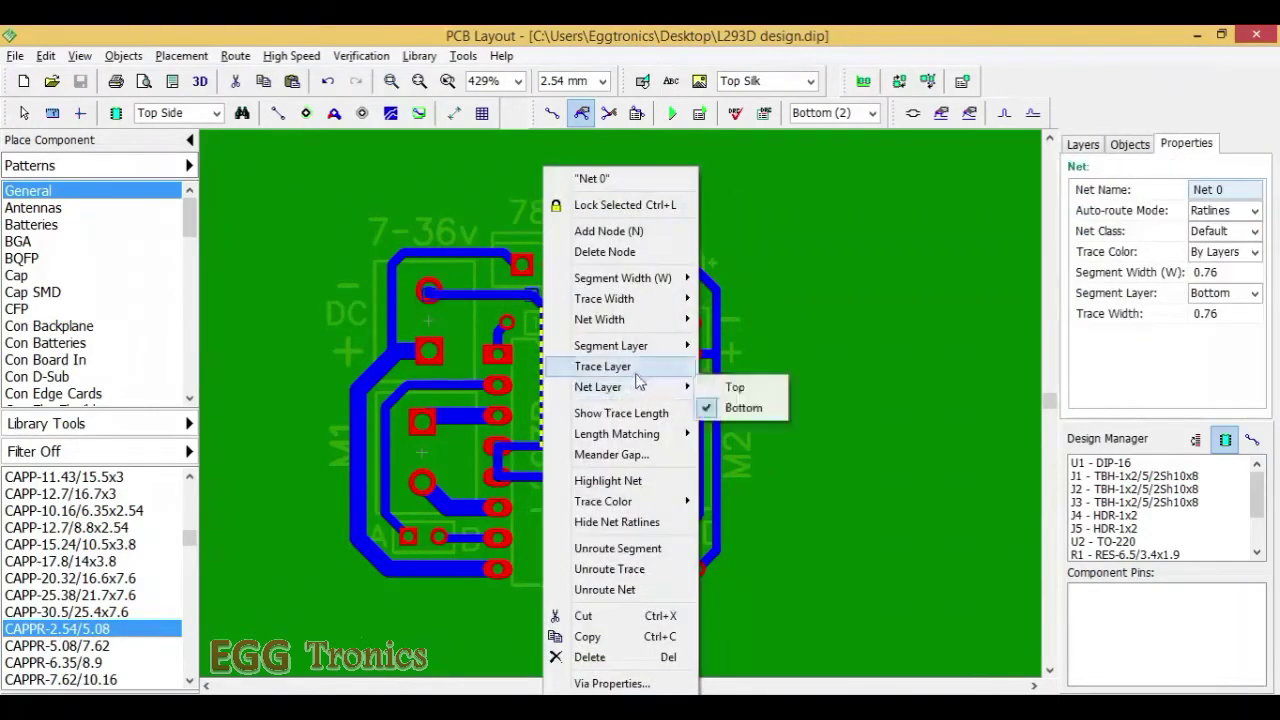
left_click(730, 521)
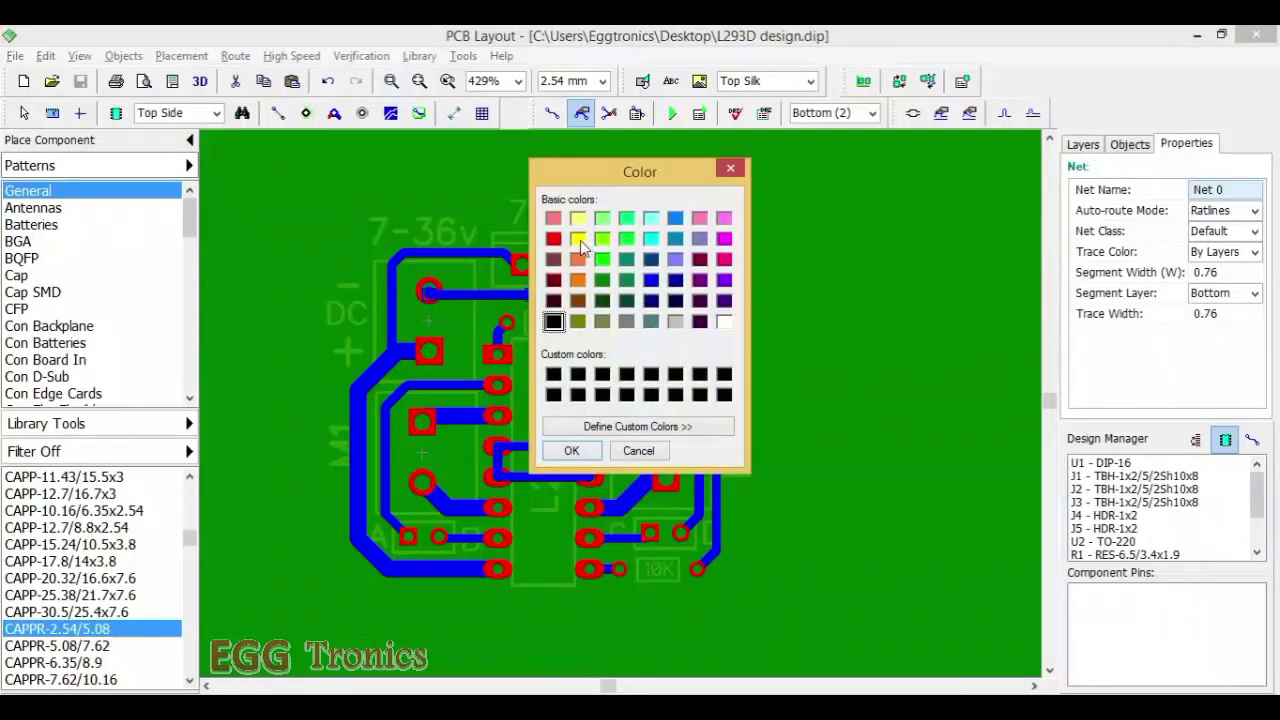
left_click(571, 450)
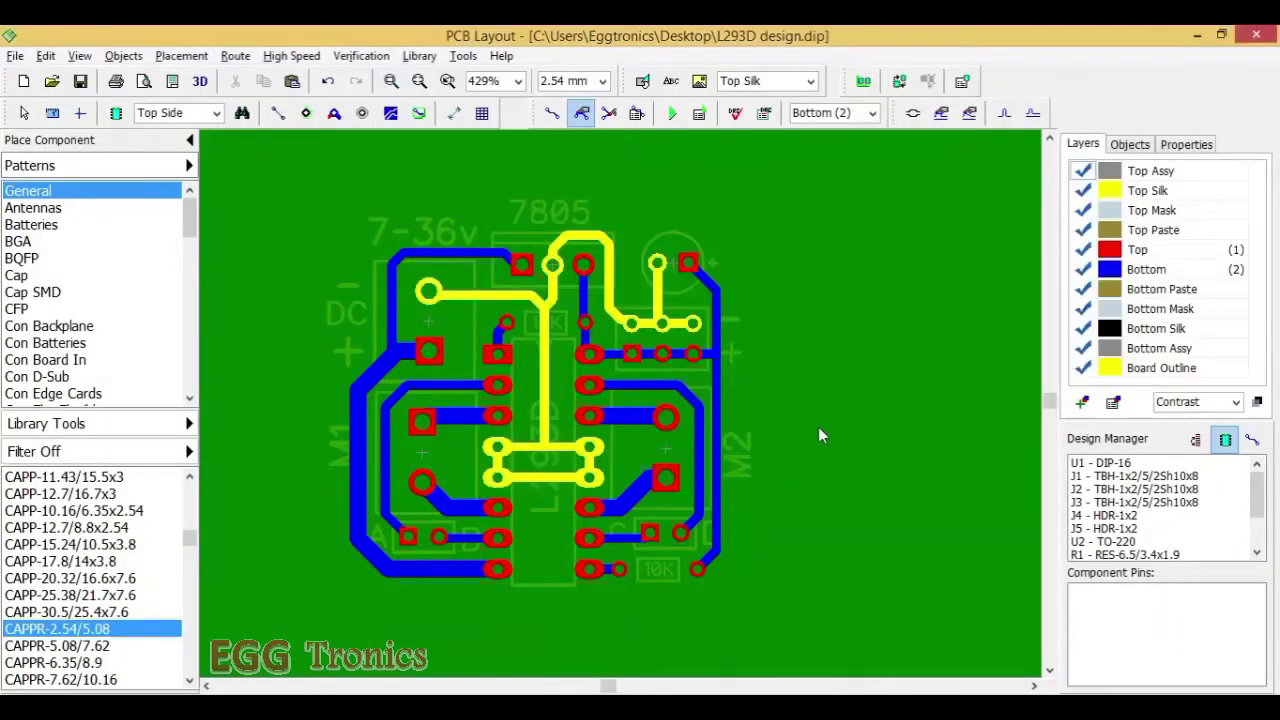
left_click(542, 396)
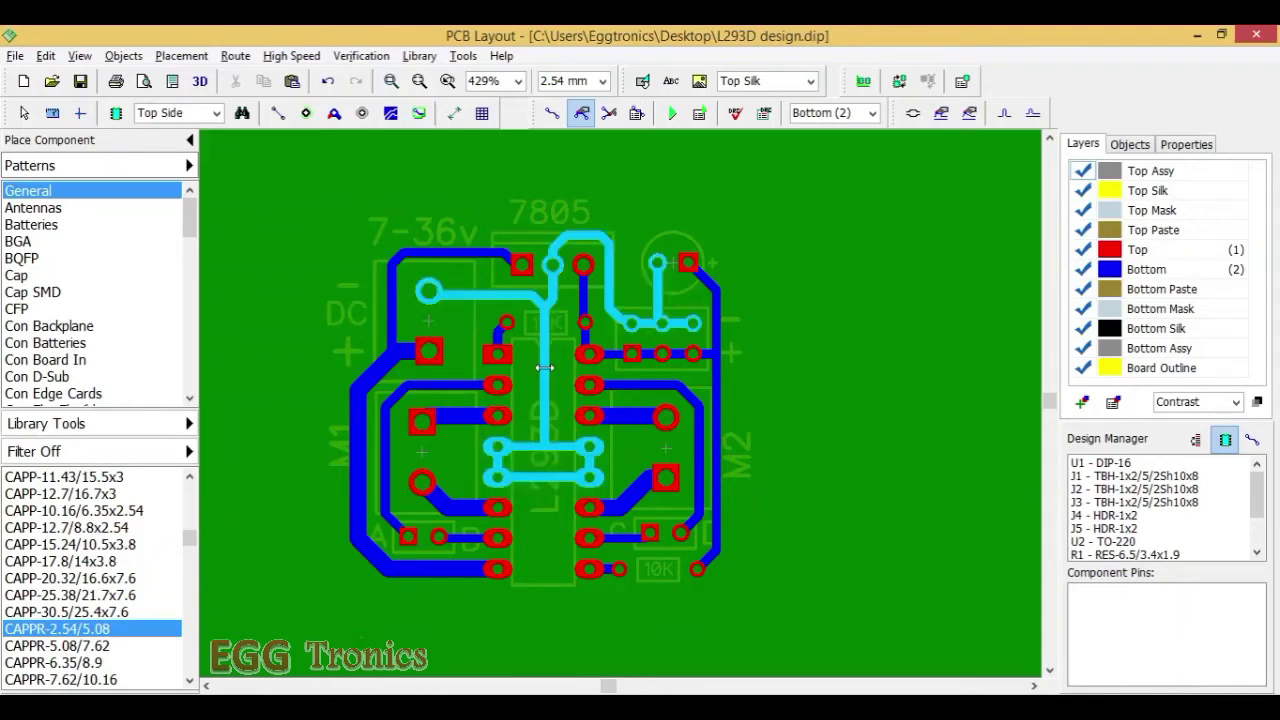
left_click(794, 382)
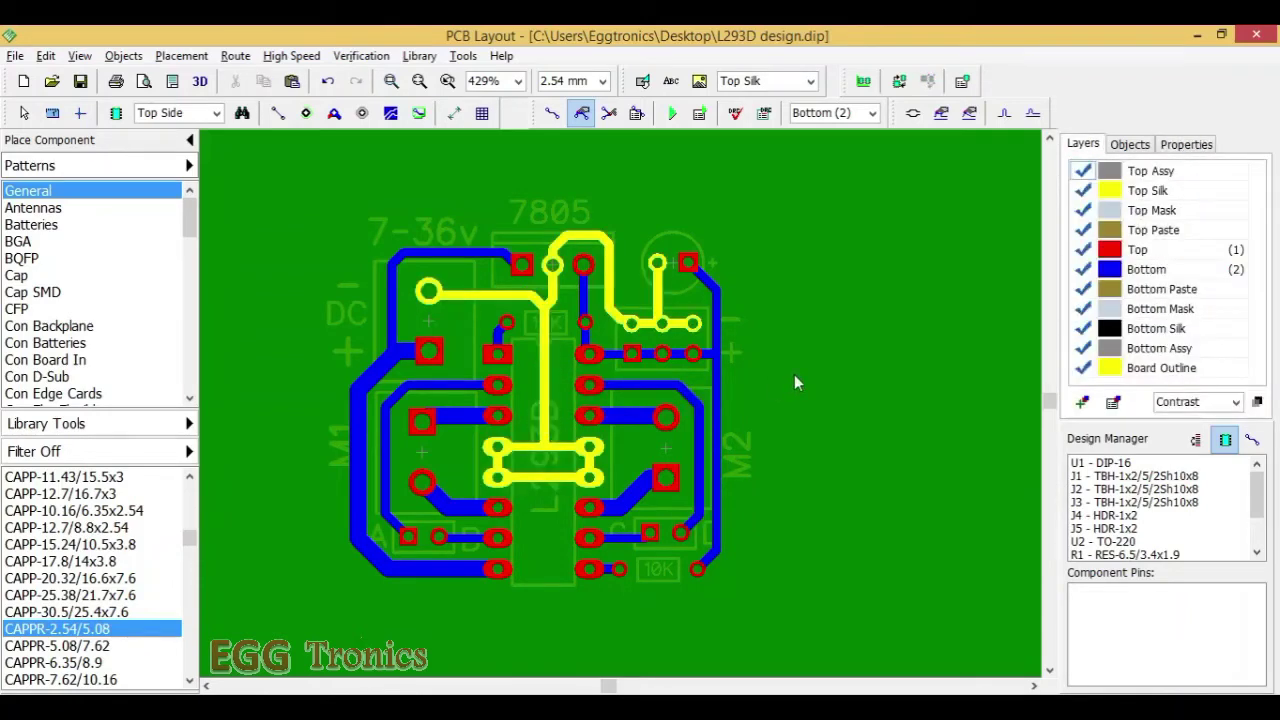
Place a solid rectangular copper pour with 0.33 mm clearance around the whole circuit on the Bottom layer.
left_click(79, 56)
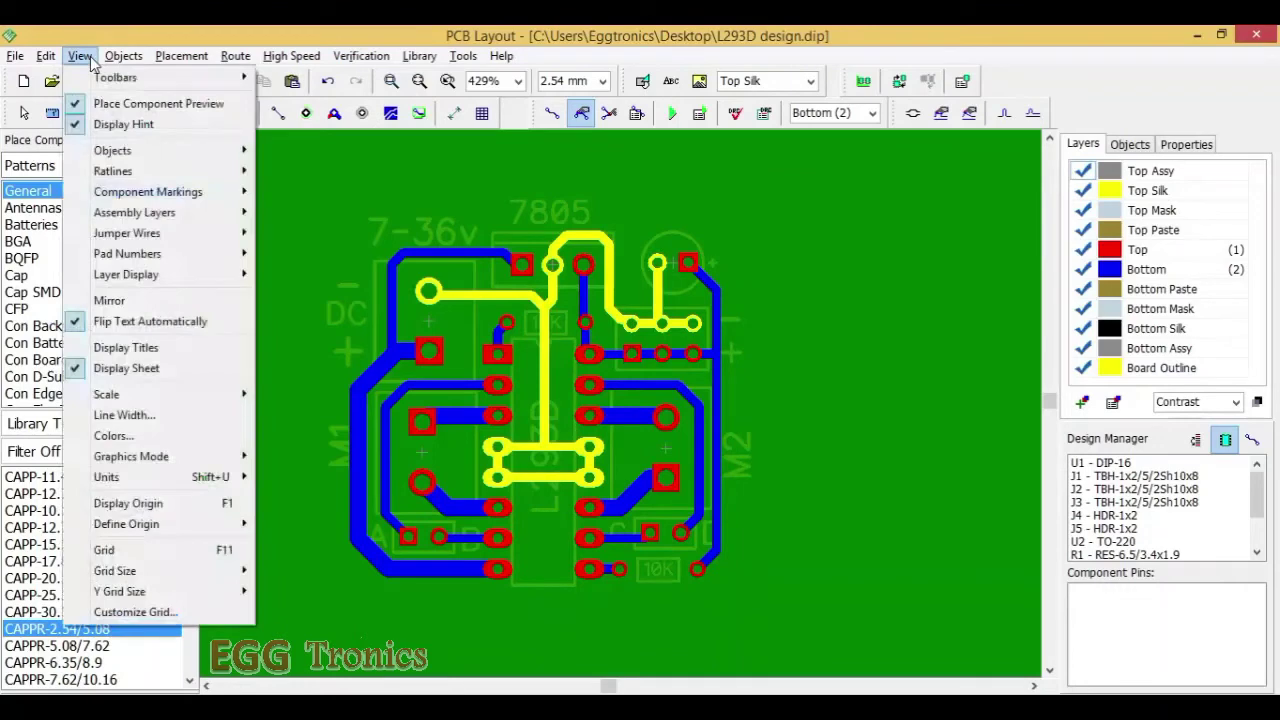
mouse_move(113, 57)
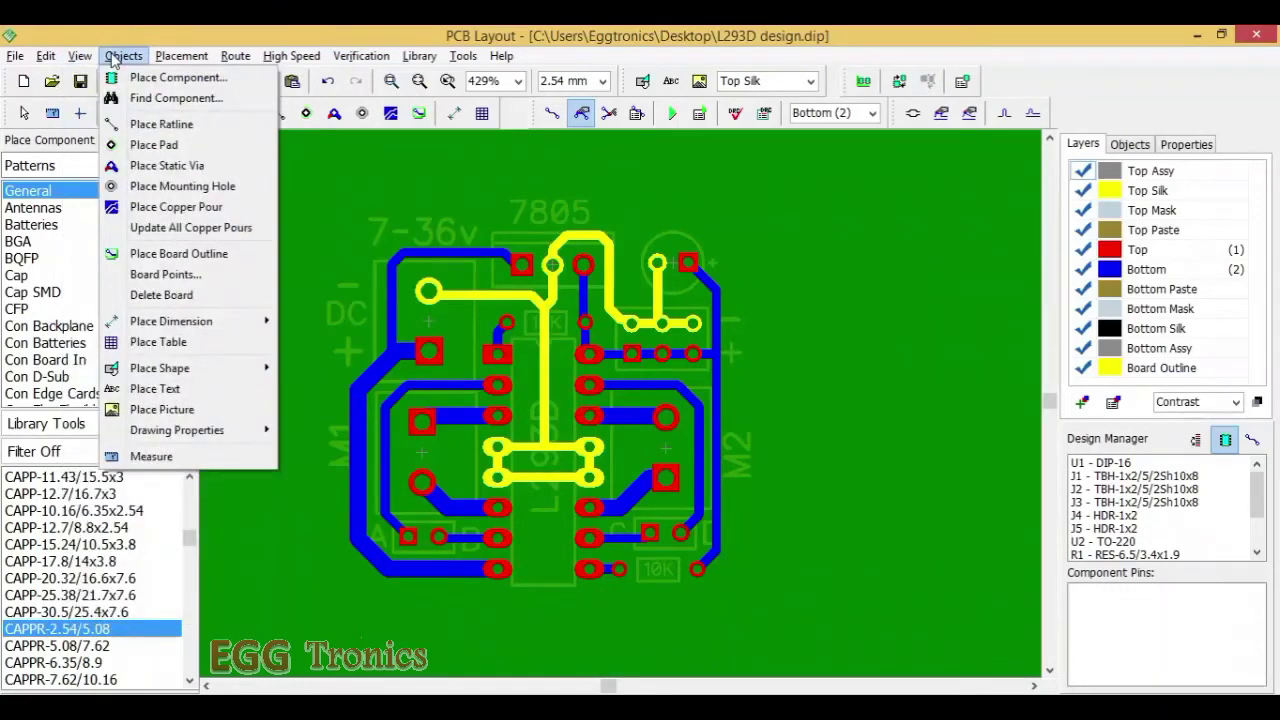
left_click(176, 207)
left_click(331, 207)
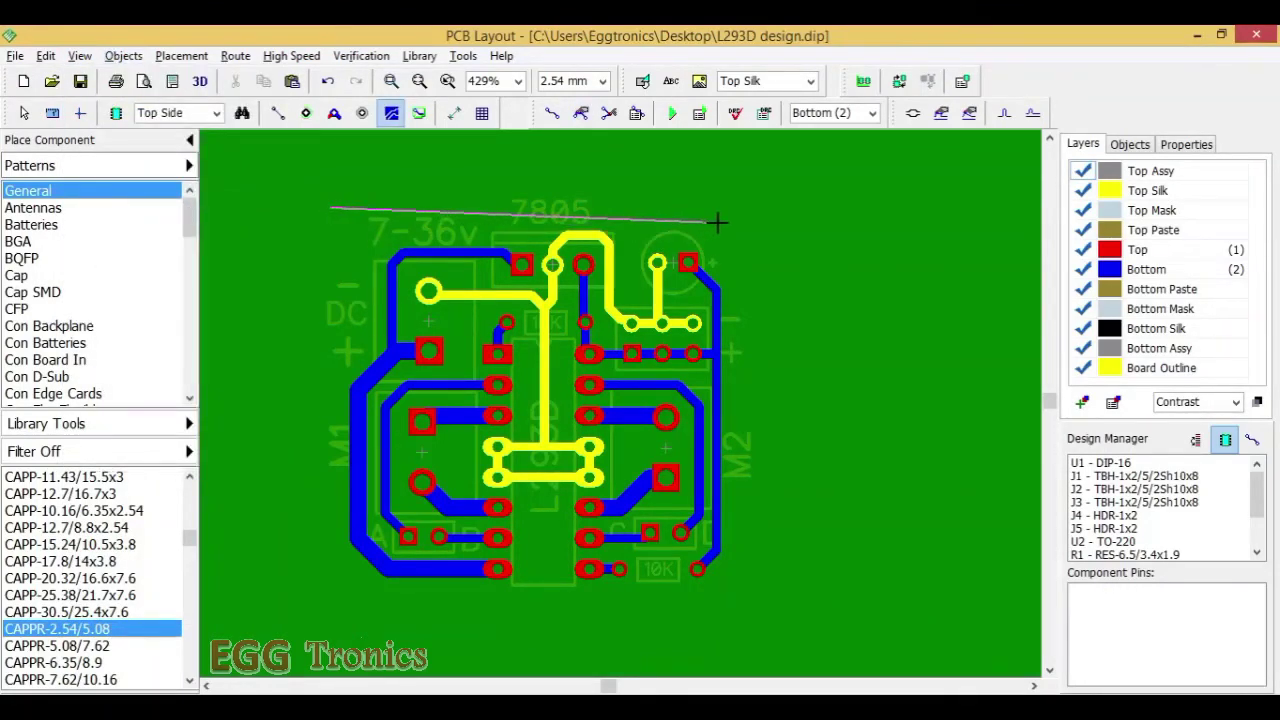
left_click(731, 209)
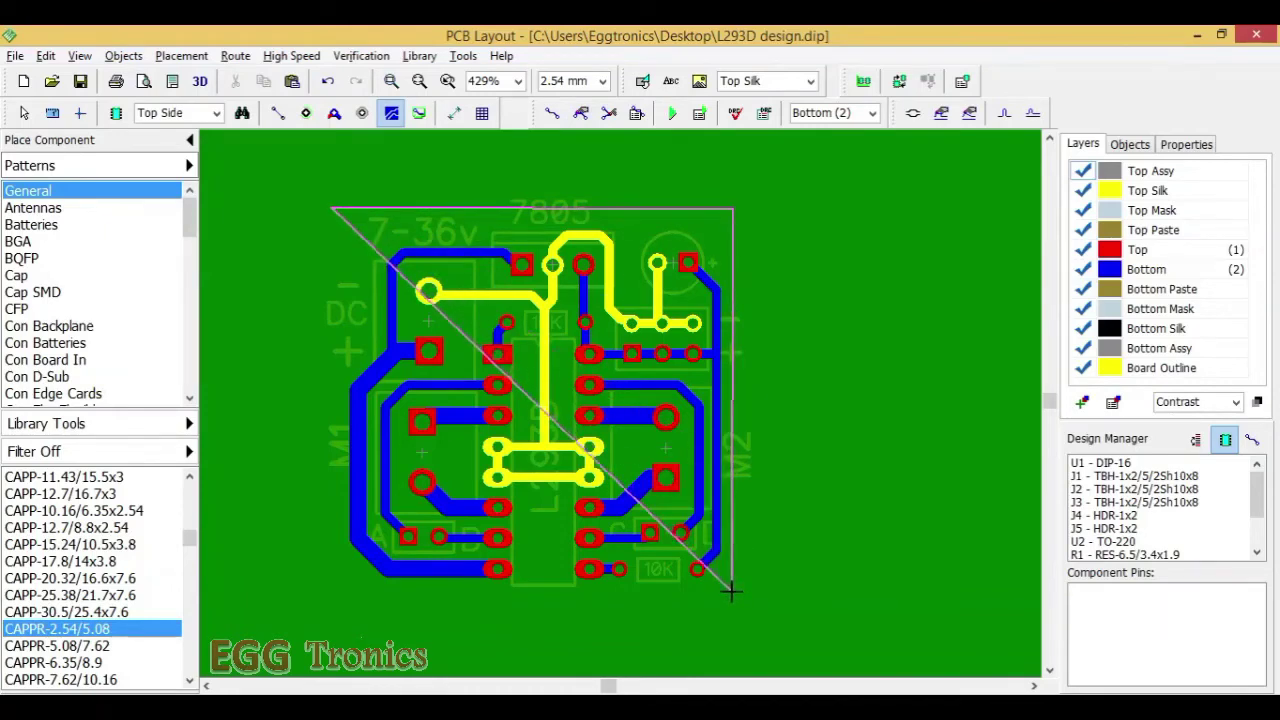
left_click(732, 591)
right_click(338, 592)
left_click(381, 603)
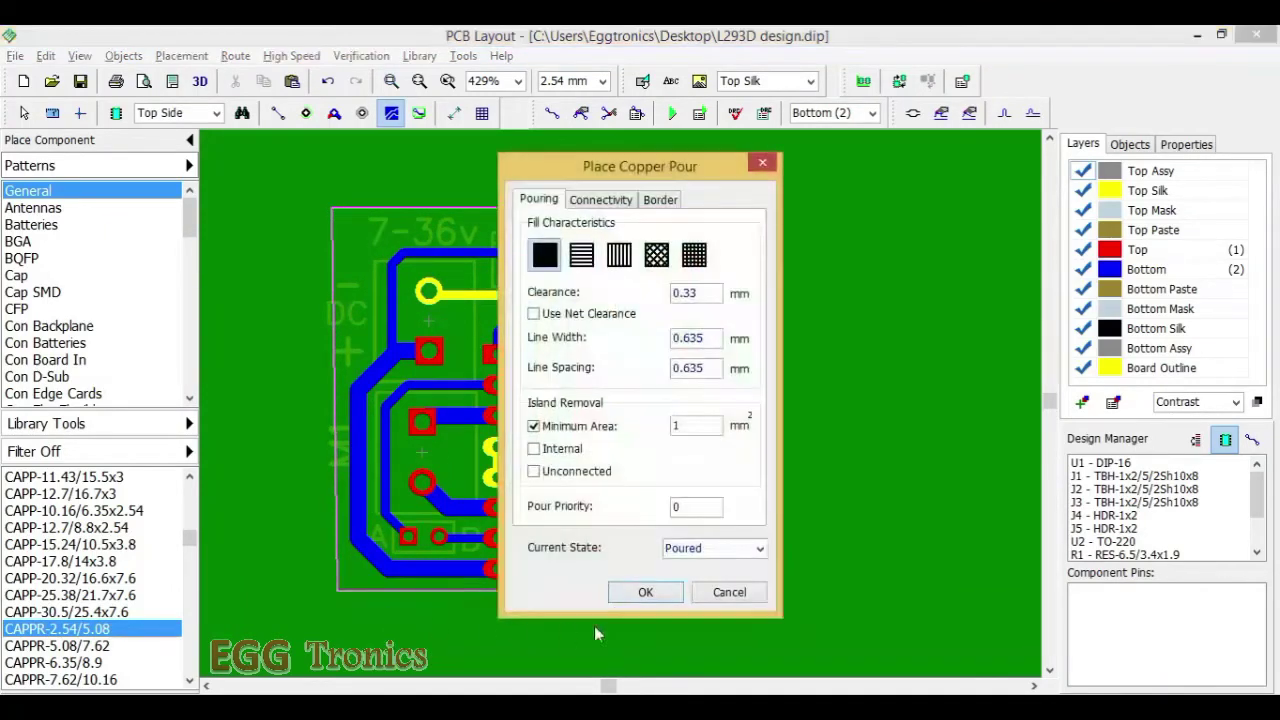
left_click(640, 591)
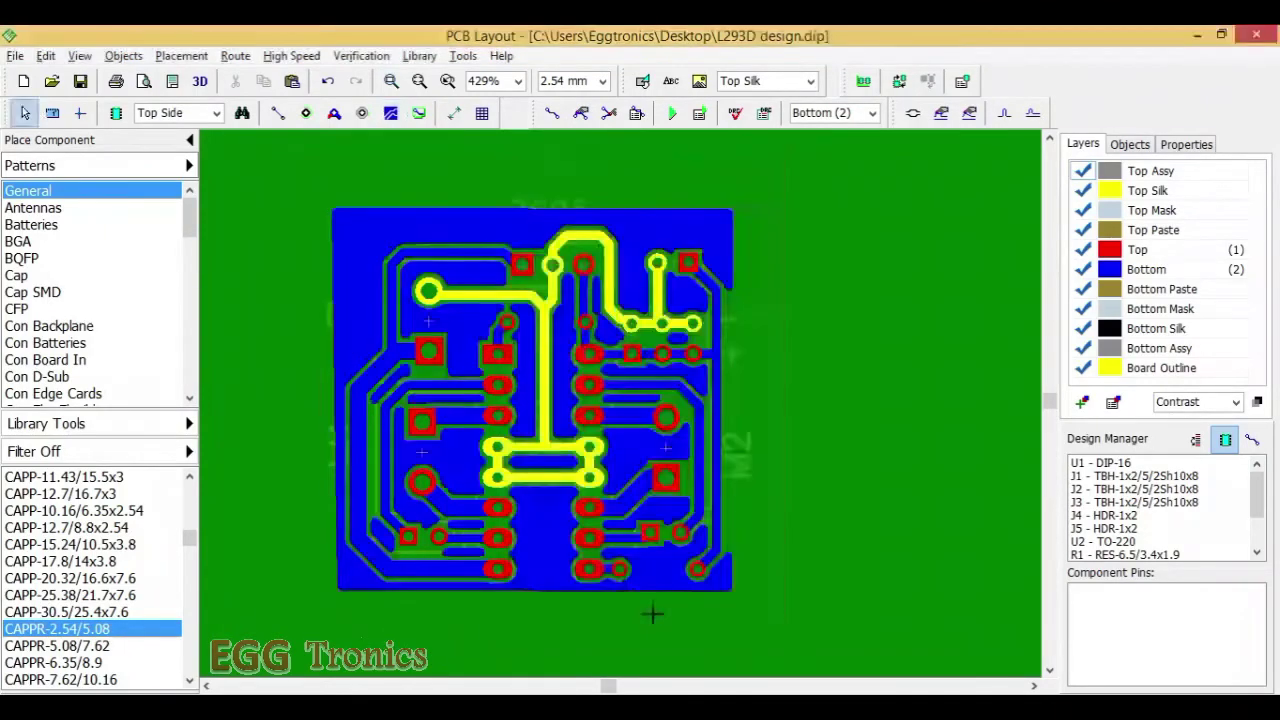
Identify the ground trace's net and connect the copper pour to Net 0 in its connectivity properties.
left_click(540, 327)
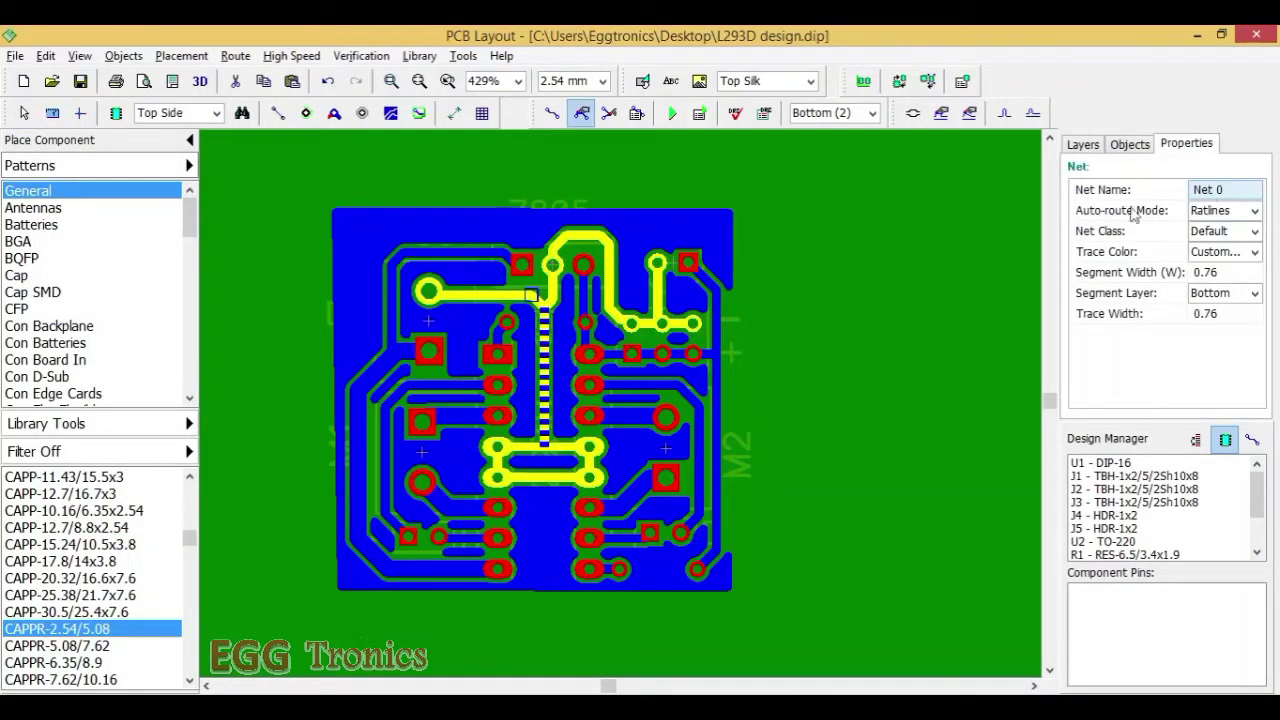
right_click(739, 211)
right_click(631, 211)
left_click(669, 479)
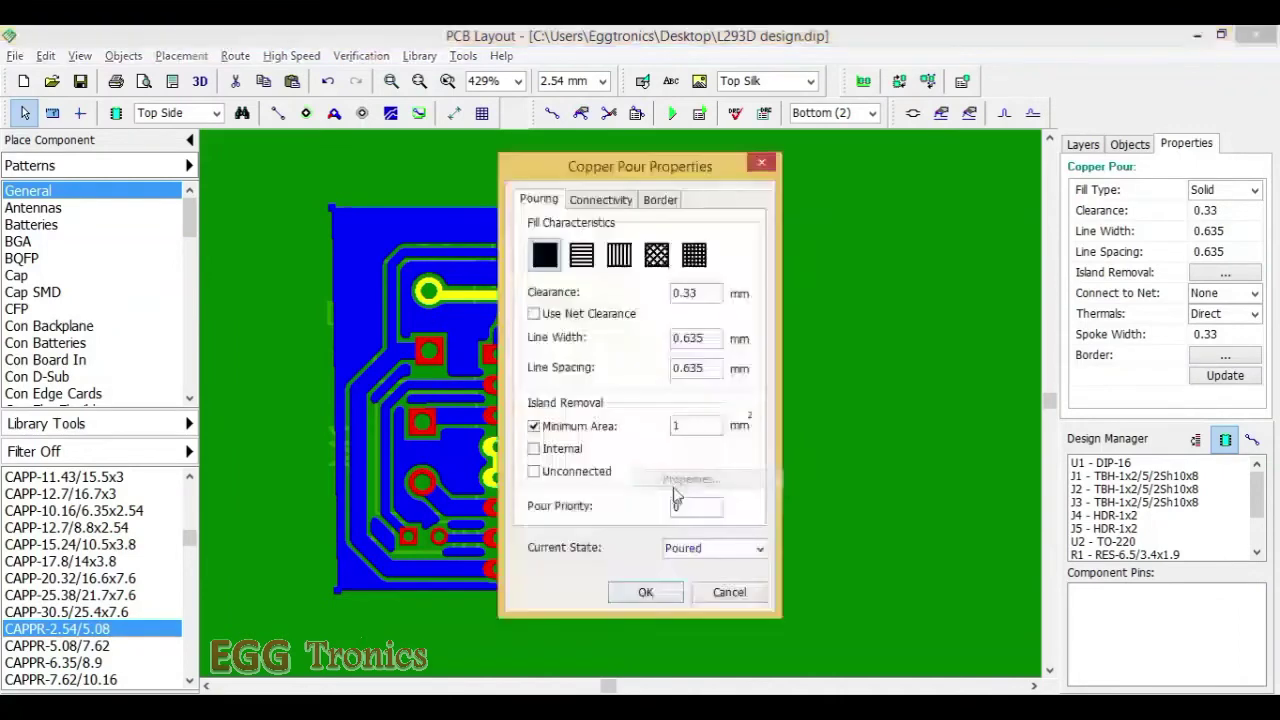
left_click(606, 201)
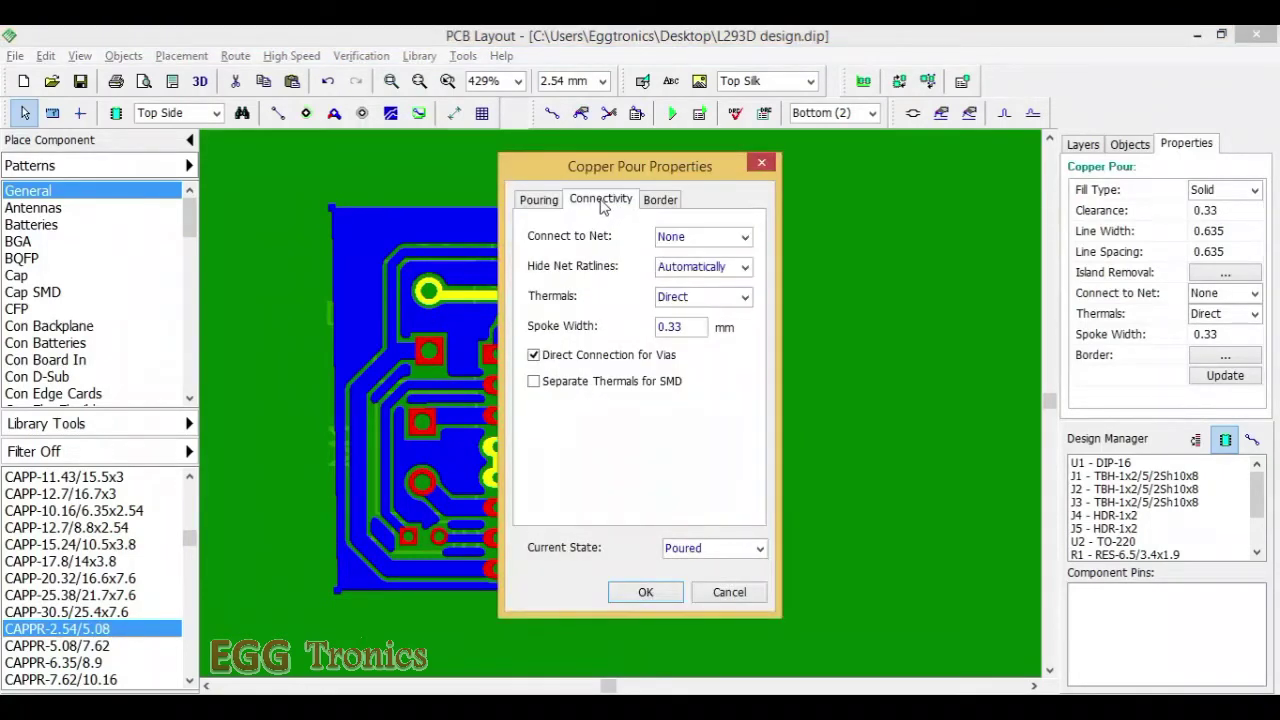
left_click(744, 237)
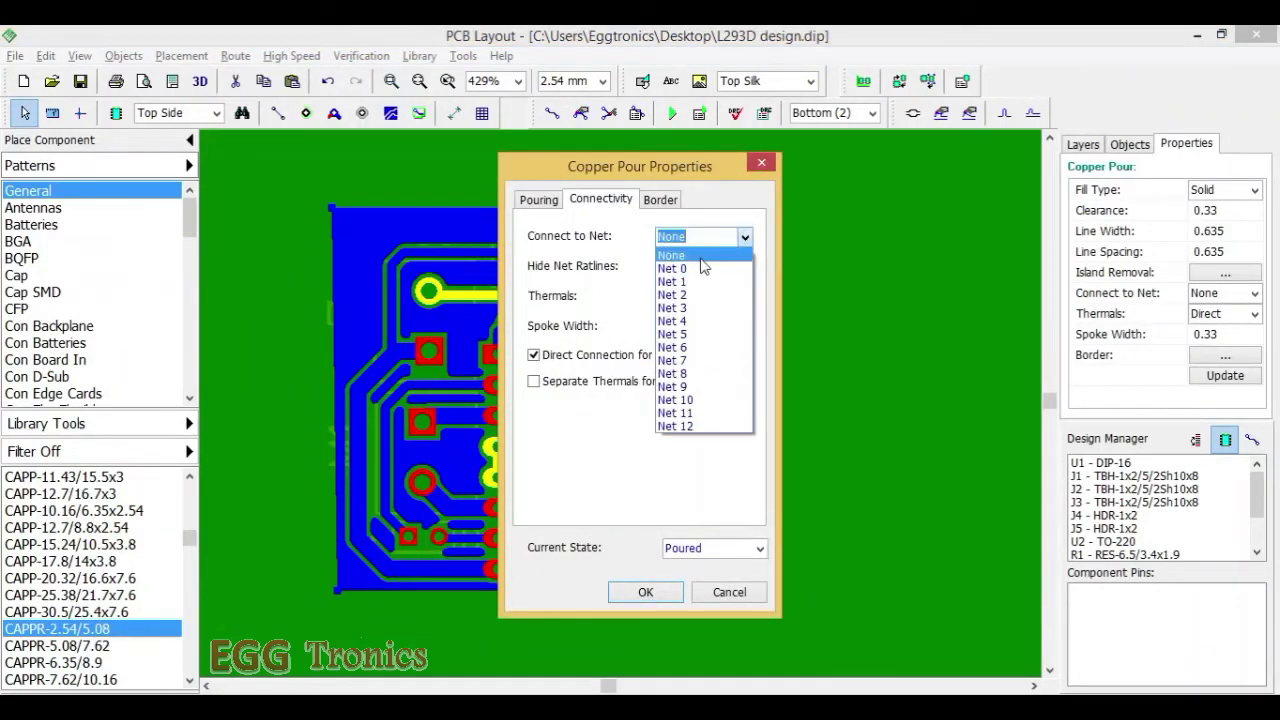
left_click(705, 258)
left_click(645, 591)
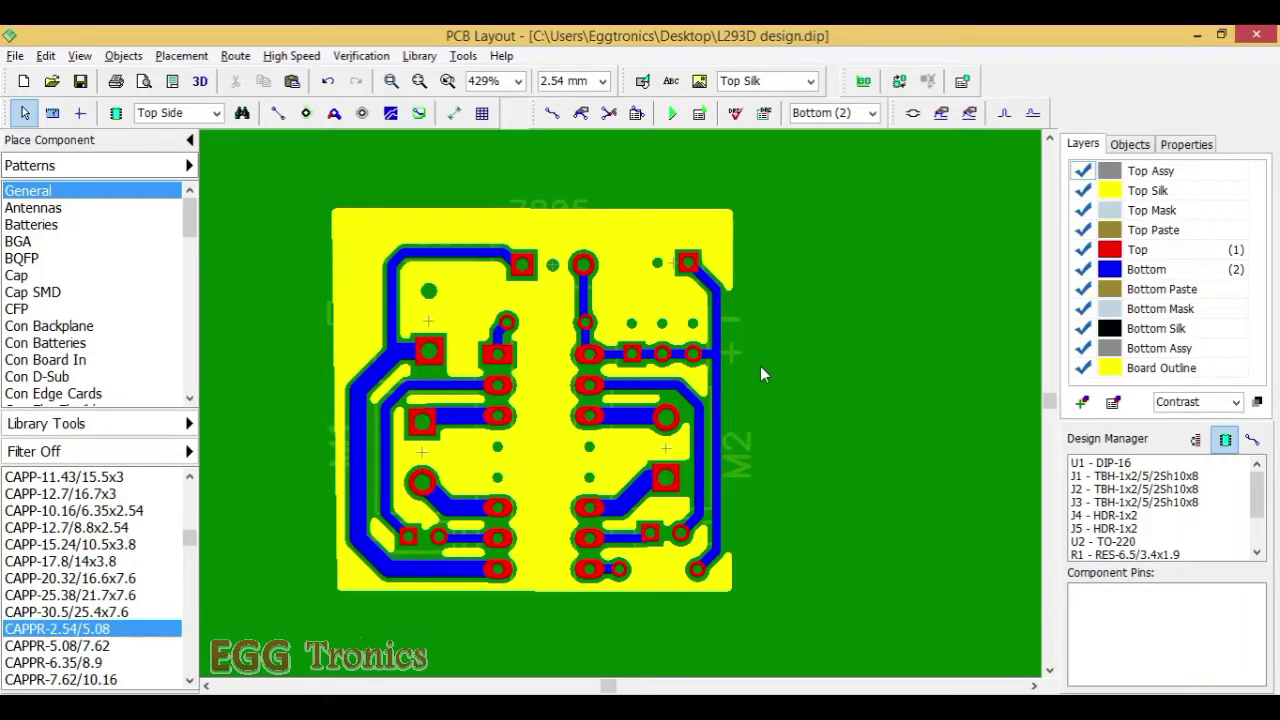
Compare the top and bottom layers, and pull the copper pour's four corners inward to fit closely around the traces.
key("1")
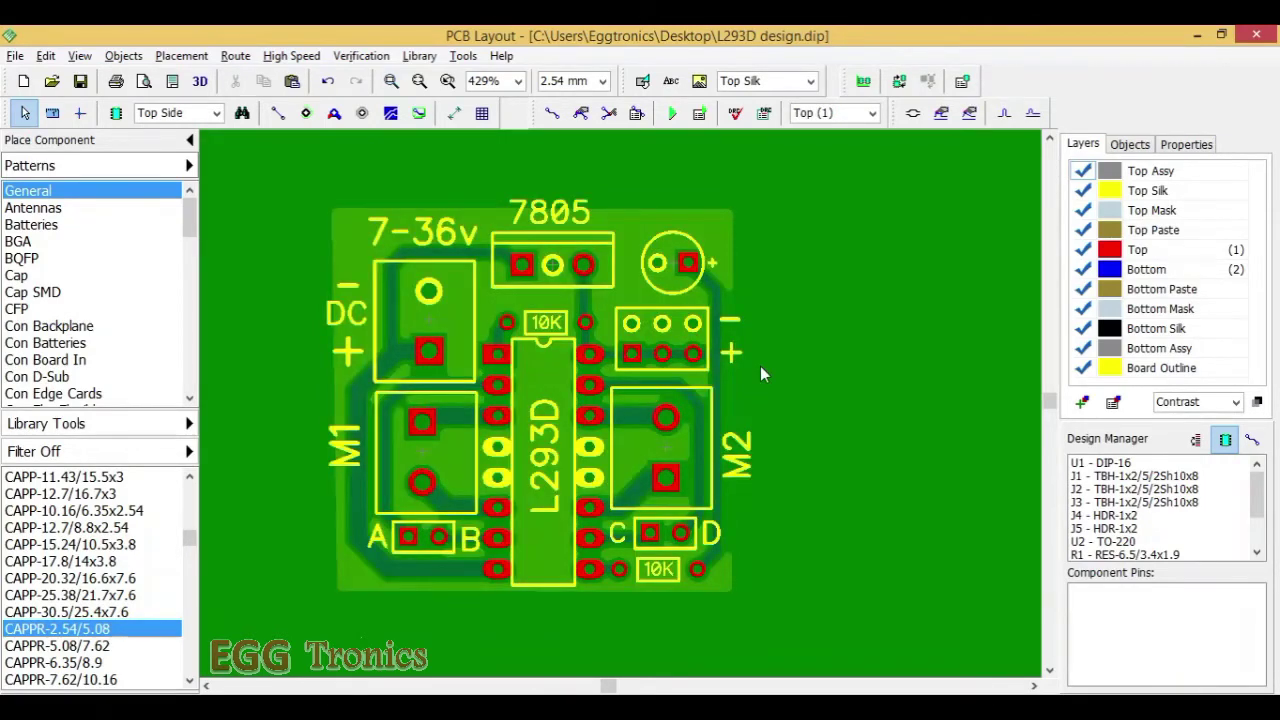
key("2")
key("1")
left_click(540, 587)
left_click_drag(732, 590, 727, 583)
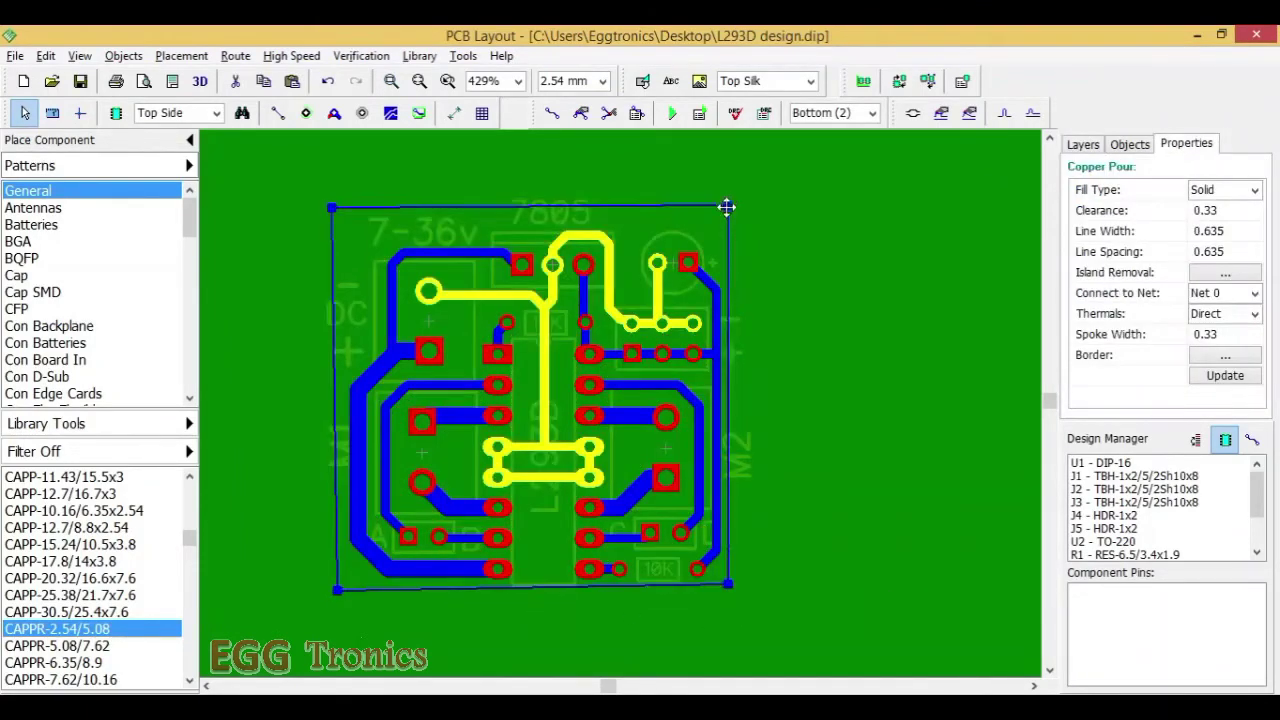
left_click_drag(731, 207, 727, 226)
left_click_drag(333, 209, 345, 228)
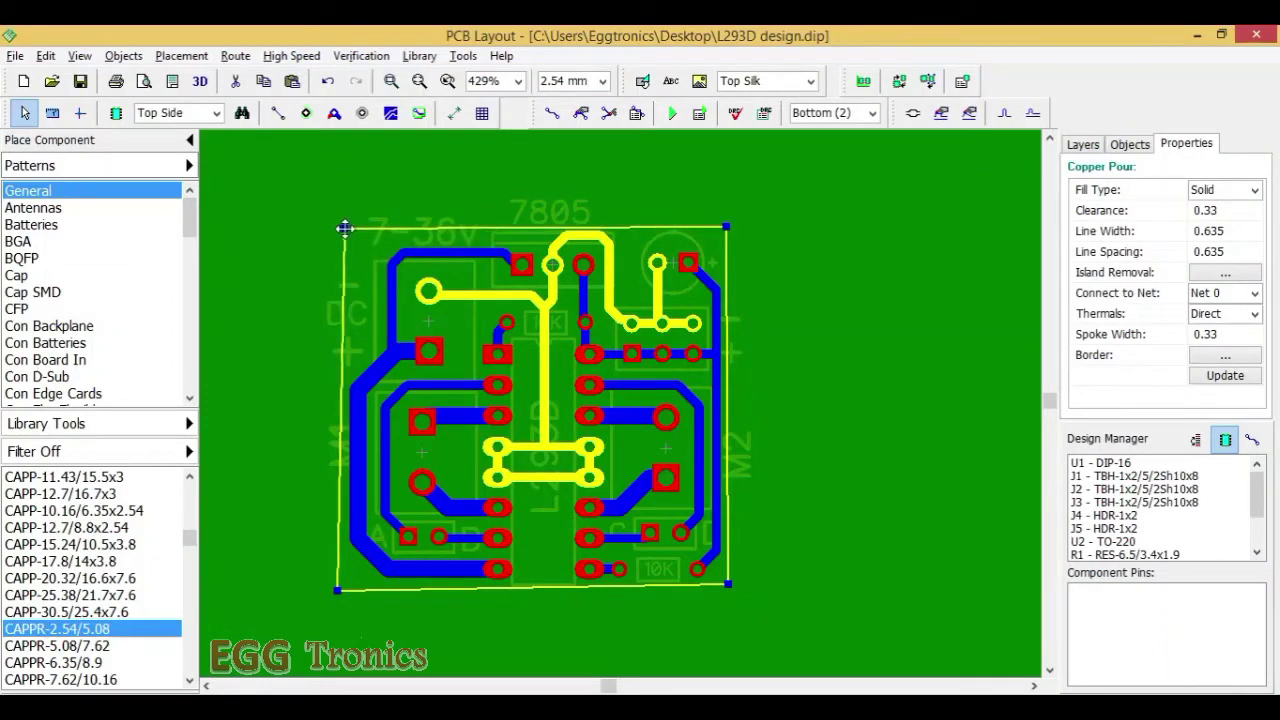
left_click_drag(337, 590, 343, 584)
left_click(755, 470)
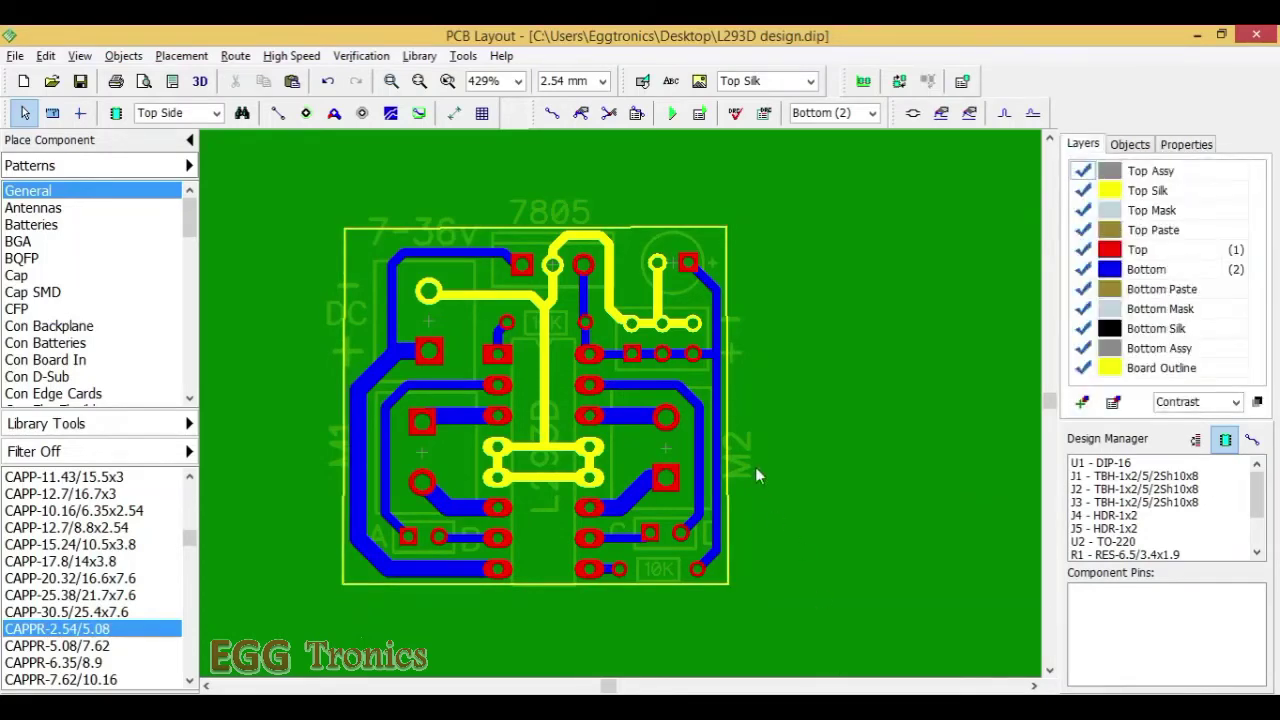
Enable removal of unconnected islands in the copper pour's properties.
left_click(703, 233)
right_click(718, 224)
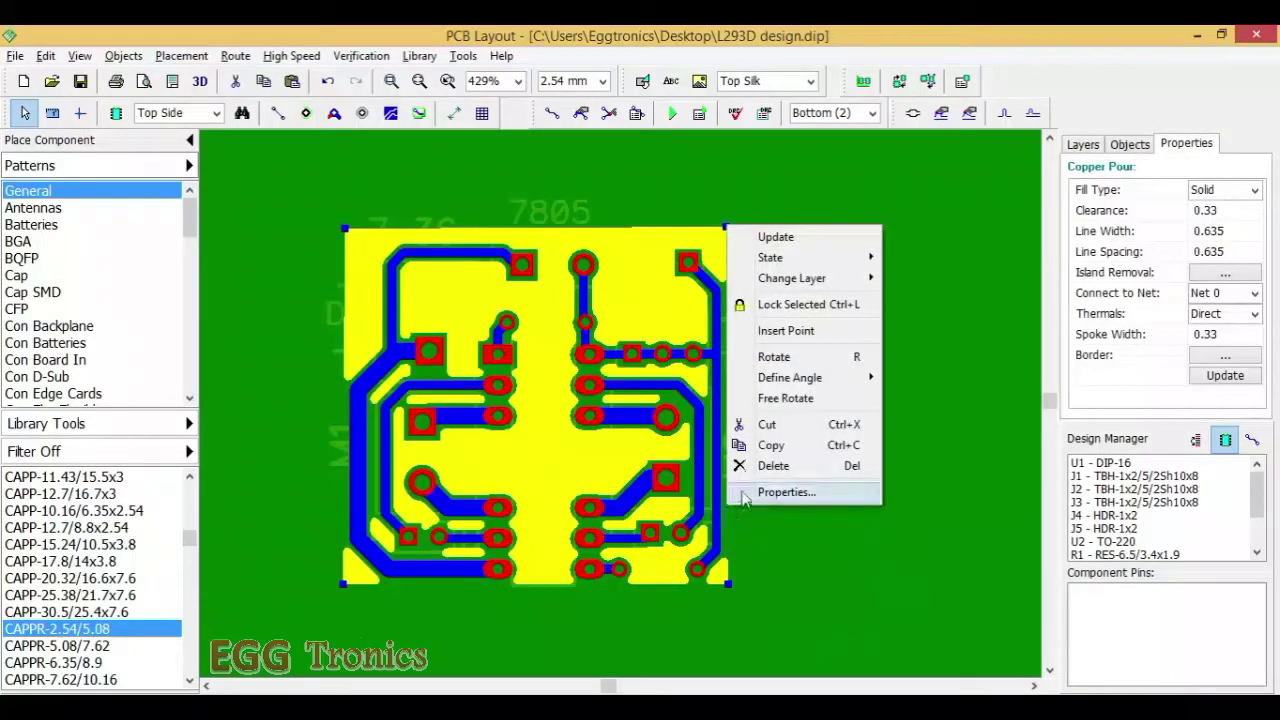
left_click(790, 492)
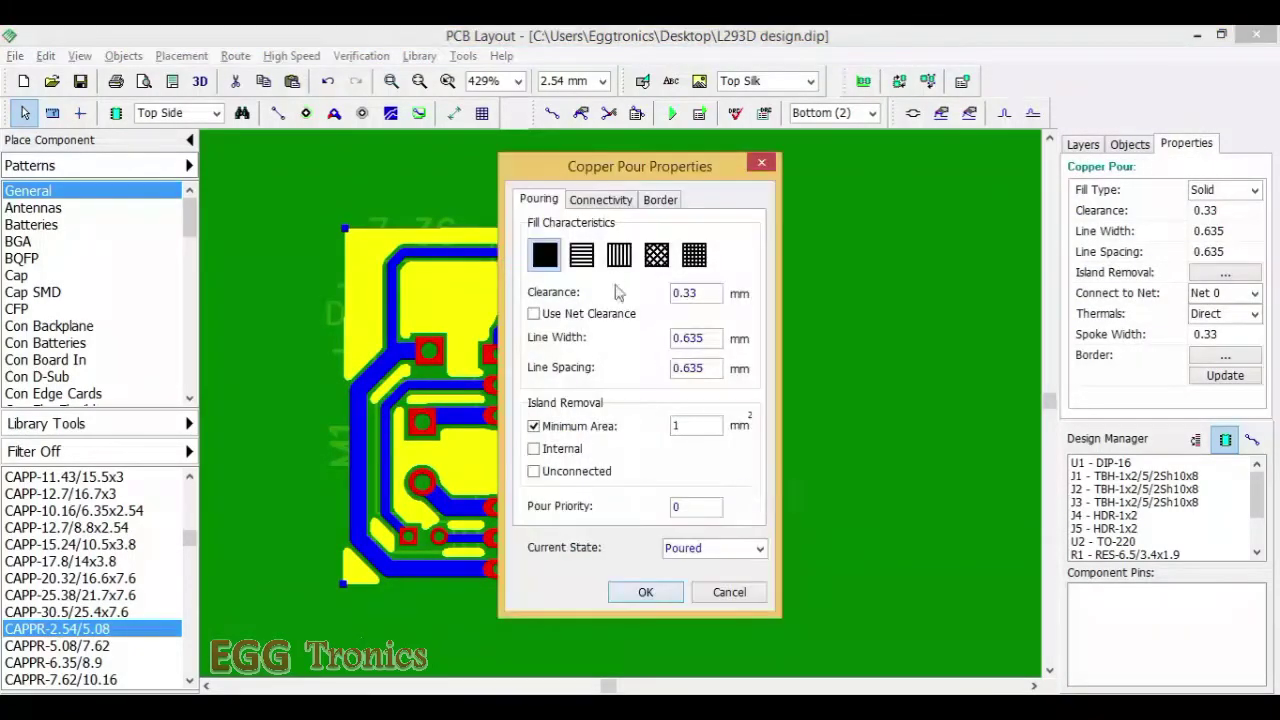
left_click(534, 473)
left_click(646, 593)
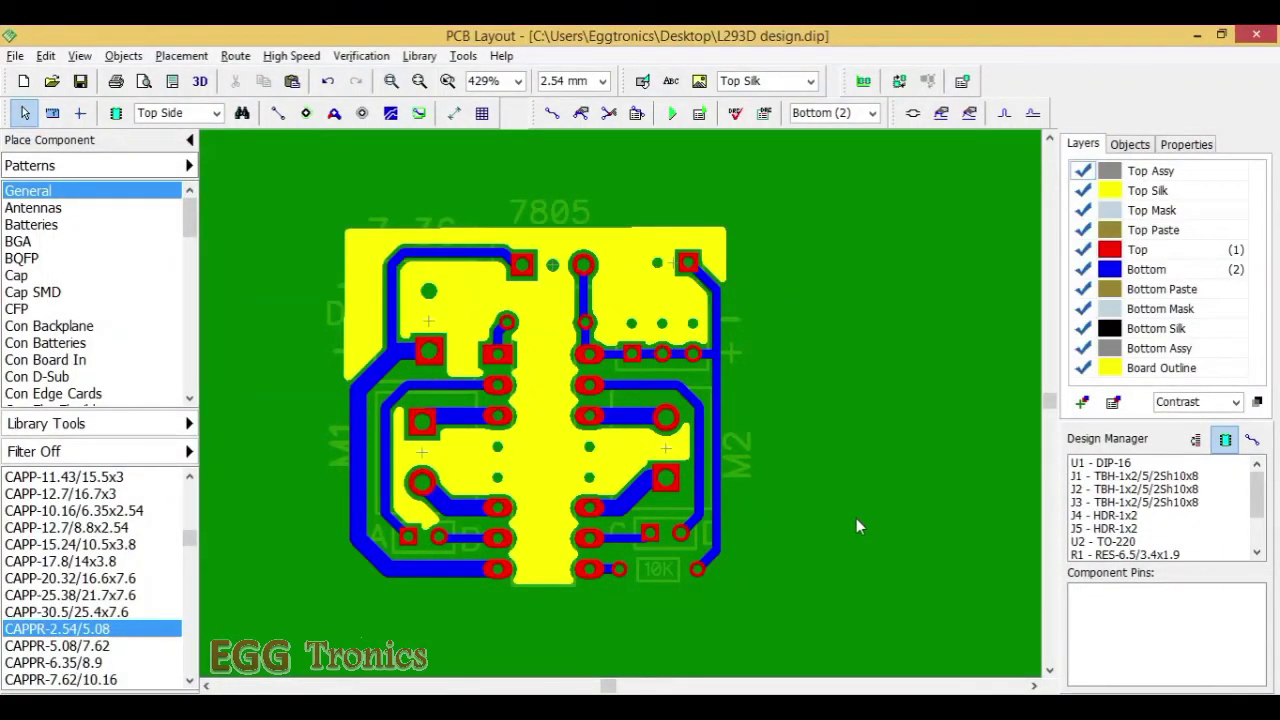
Increase the copper pour's clearance to 0.6 mm and save the design.
left_click(728, 242)
right_click(728, 242)
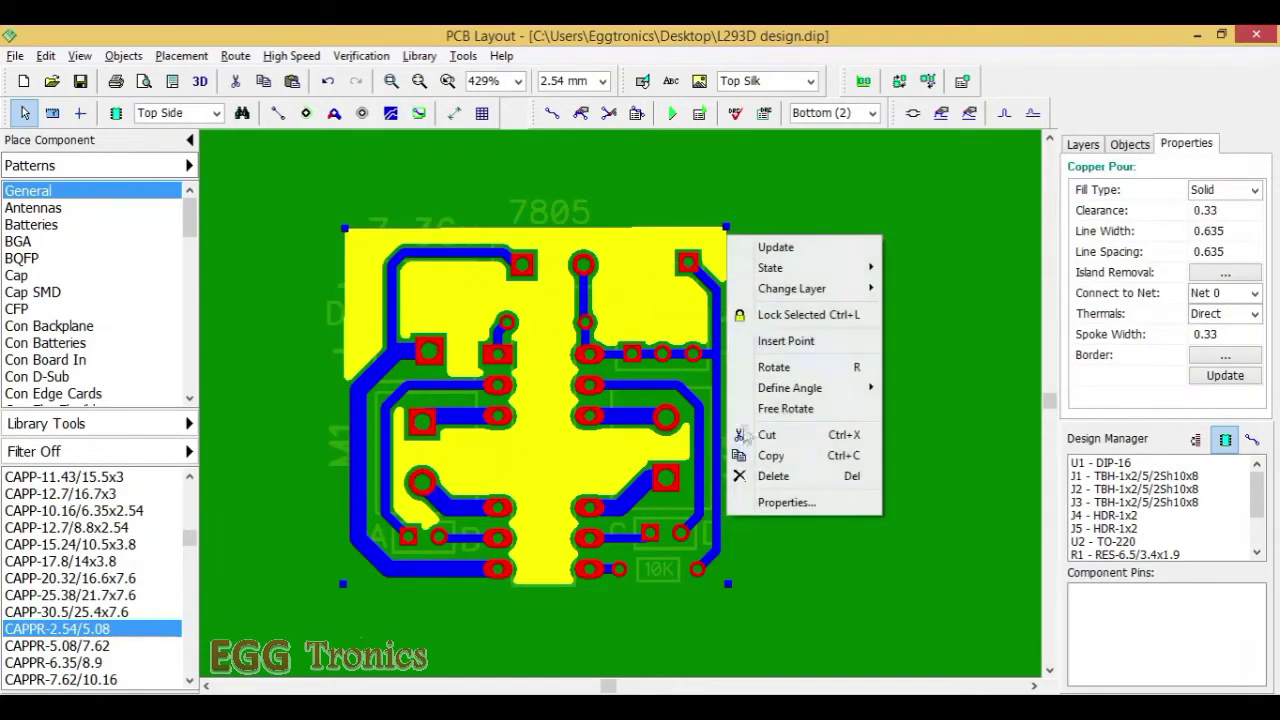
left_click(786, 500)
double_click(672, 292)
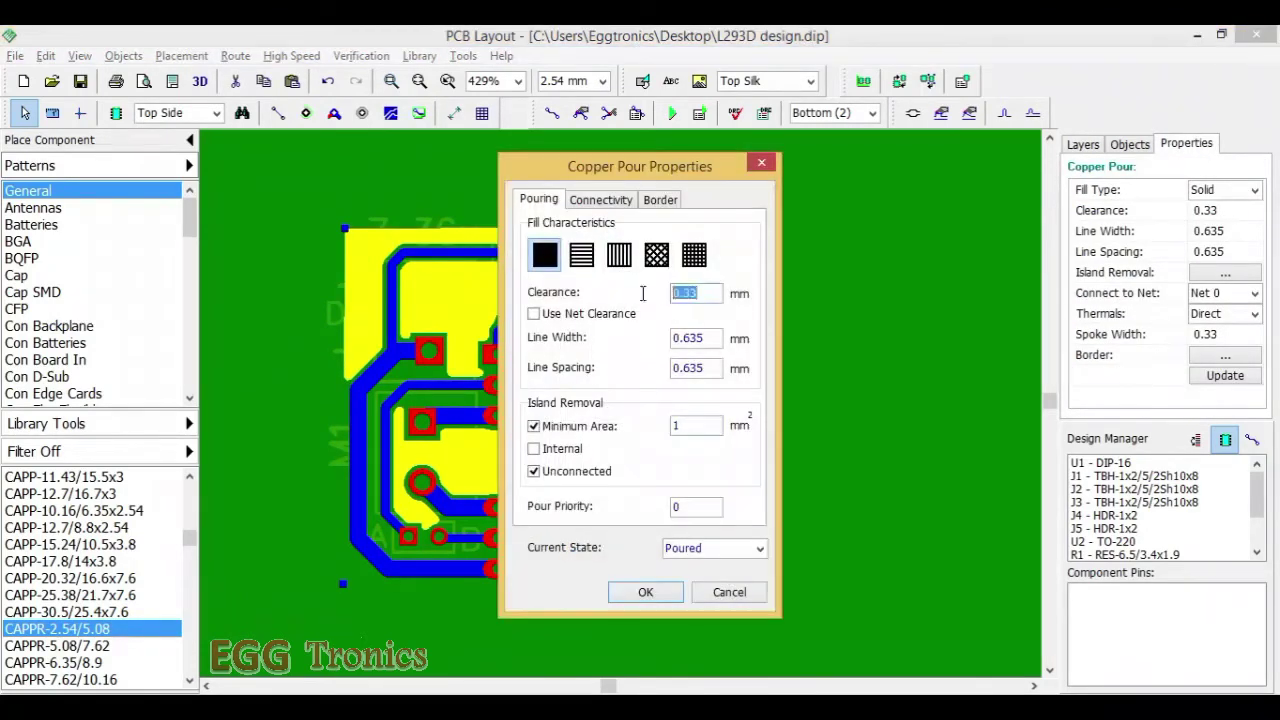
type("0.6")
left_click(644, 592)
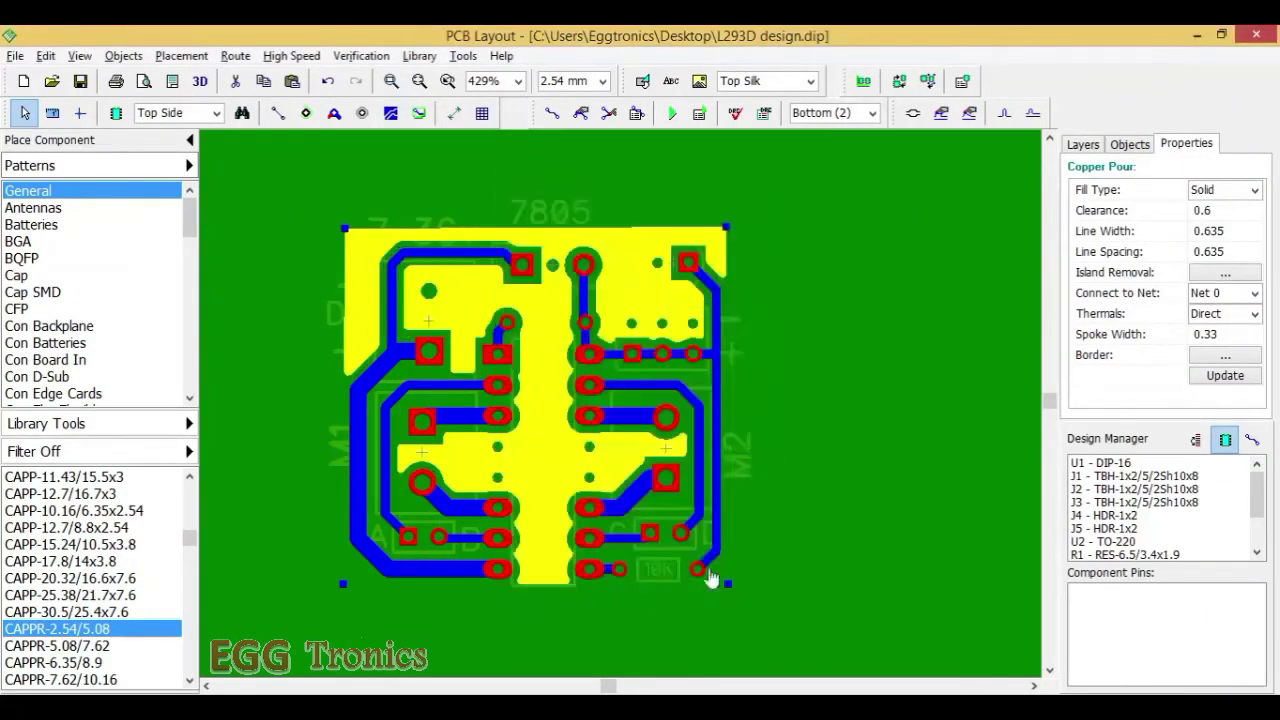
key("ctrl+s")
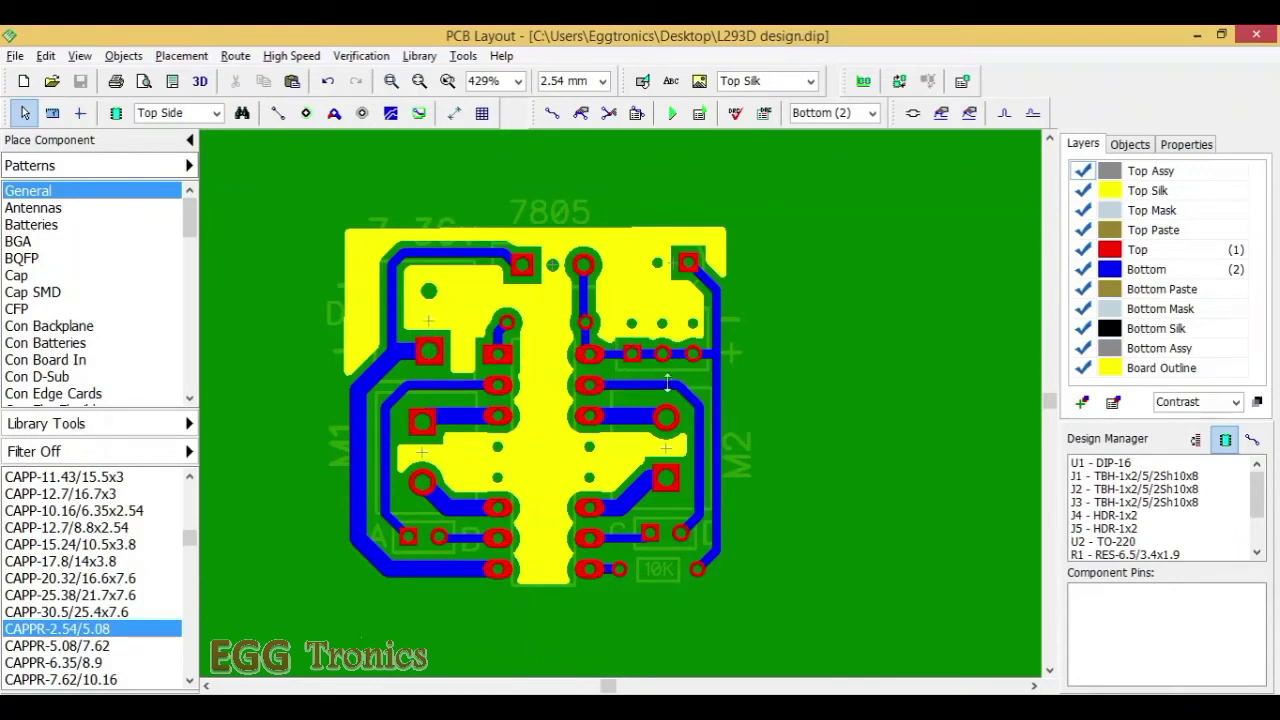
Create a rectangular board outline 34 mm wide and 32 mm high around the circuit.
key("t")
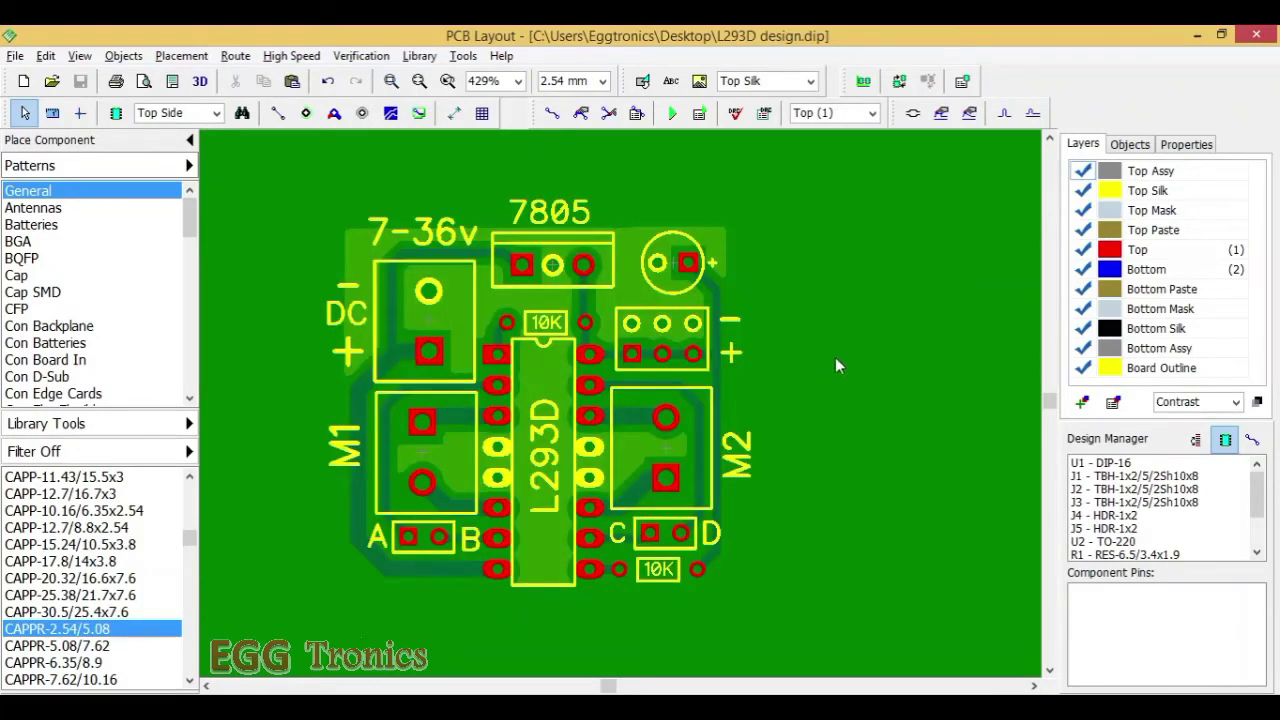
scroll(835, 360, "down", 2)
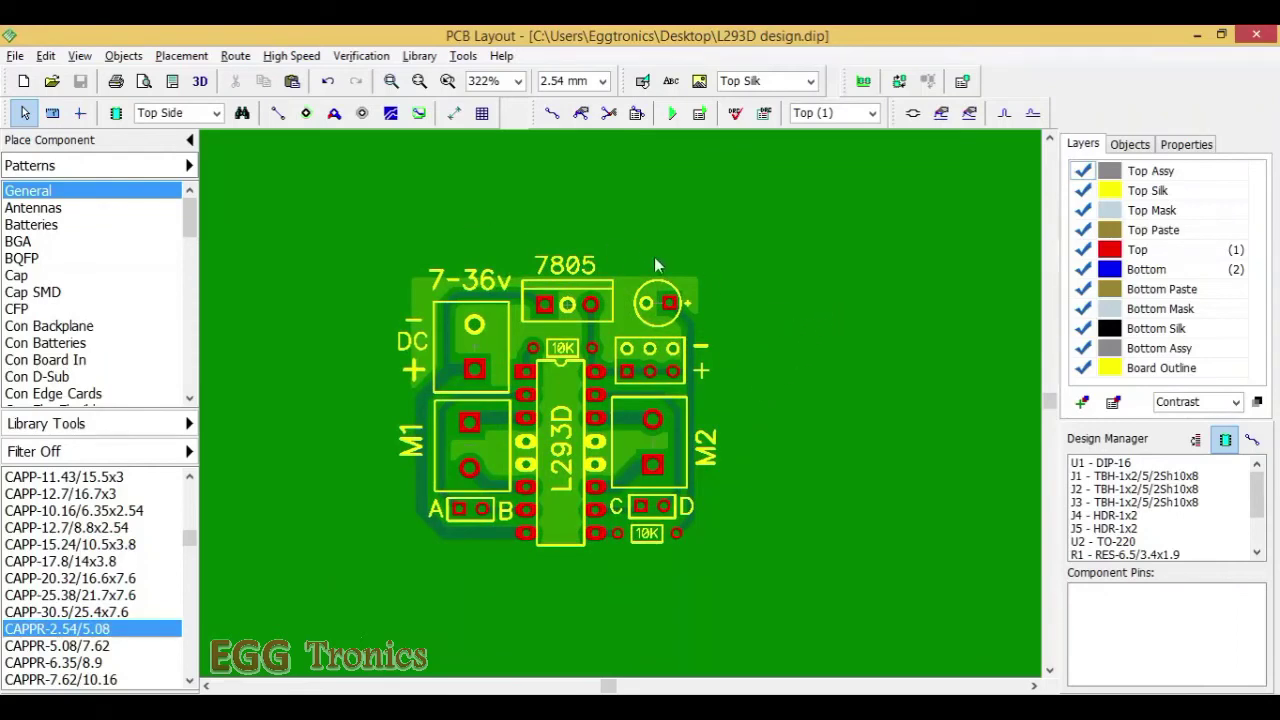
left_click(123, 56)
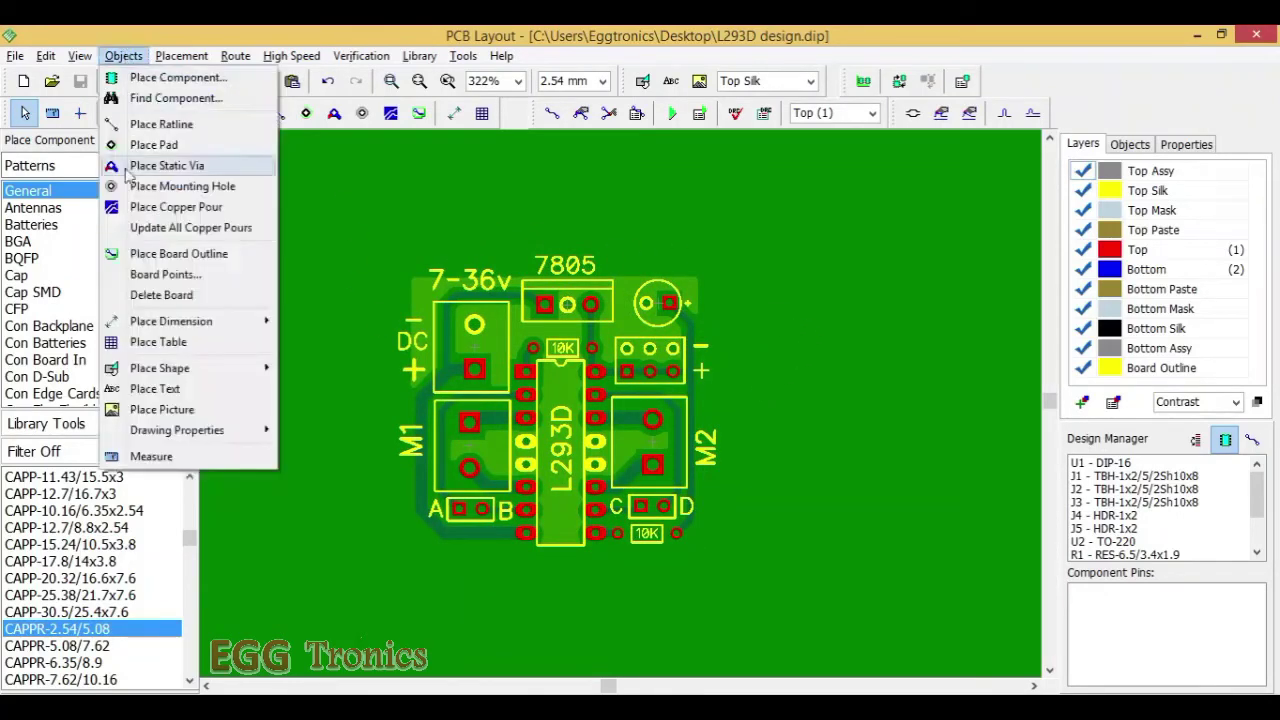
left_click(150, 274)
left_click(838, 448)
left_click_drag(842, 474, 825, 480)
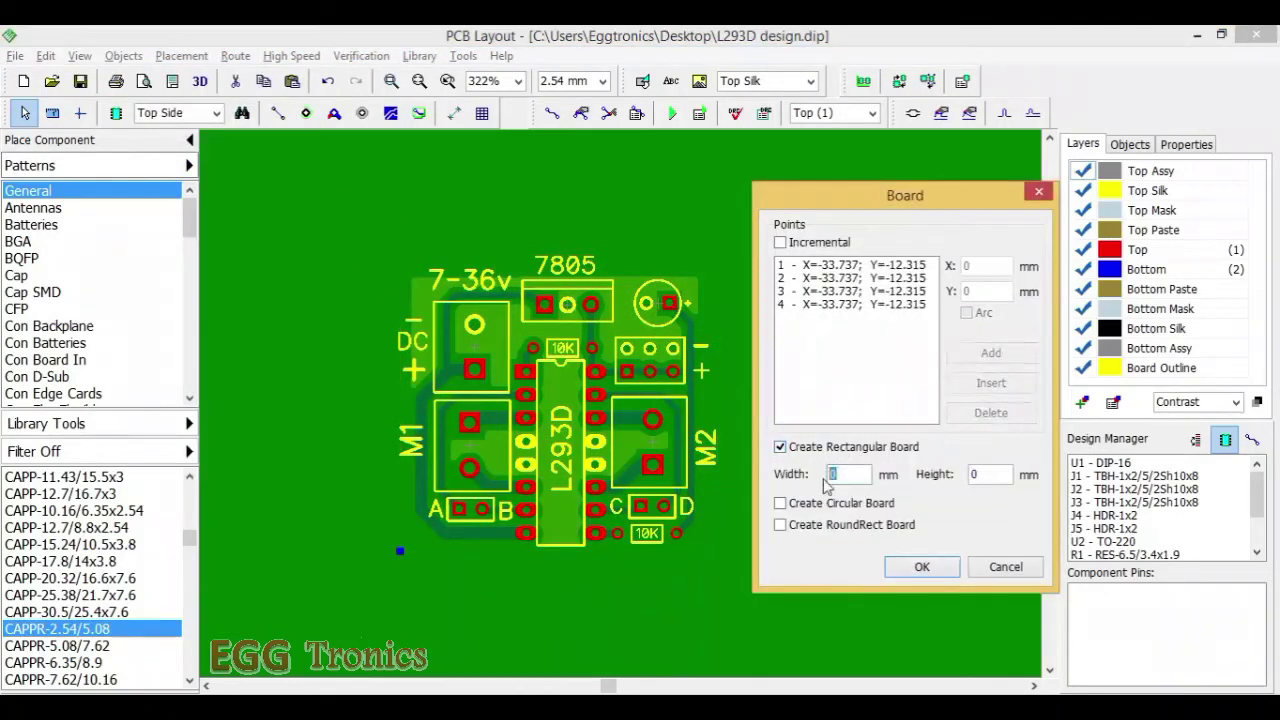
type("34")
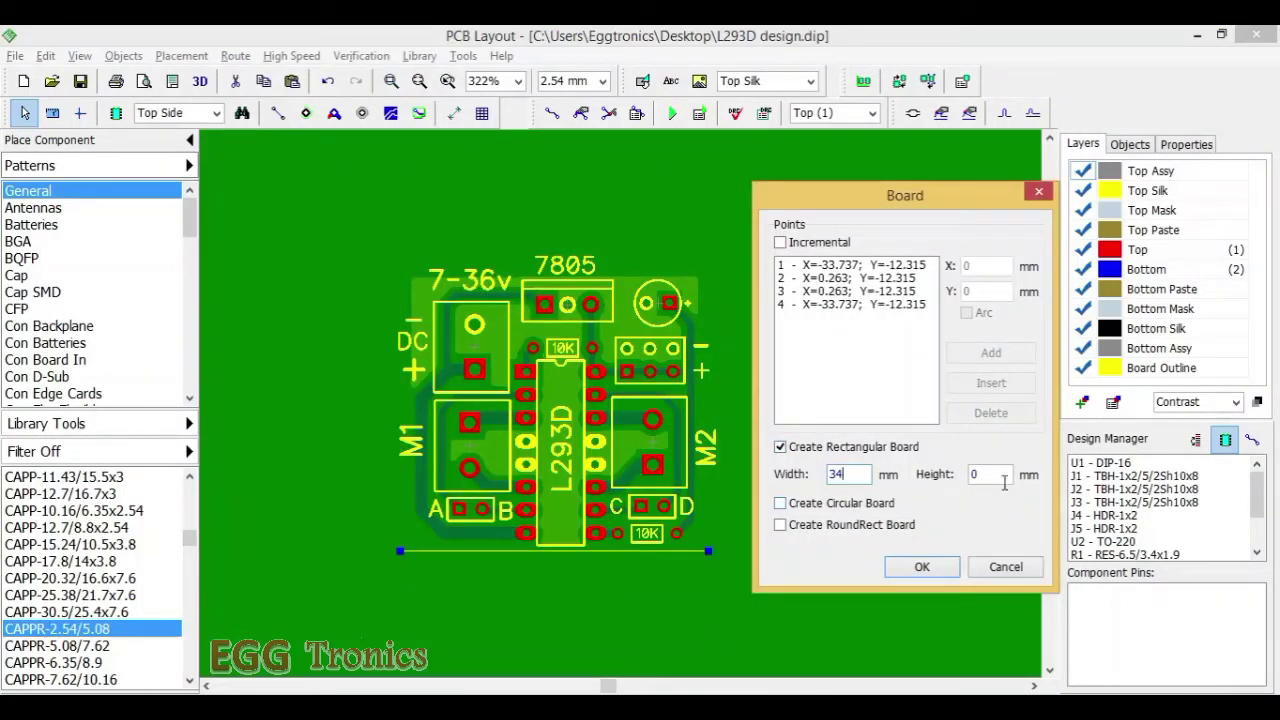
left_click_drag(982, 475, 941, 473)
type("32")
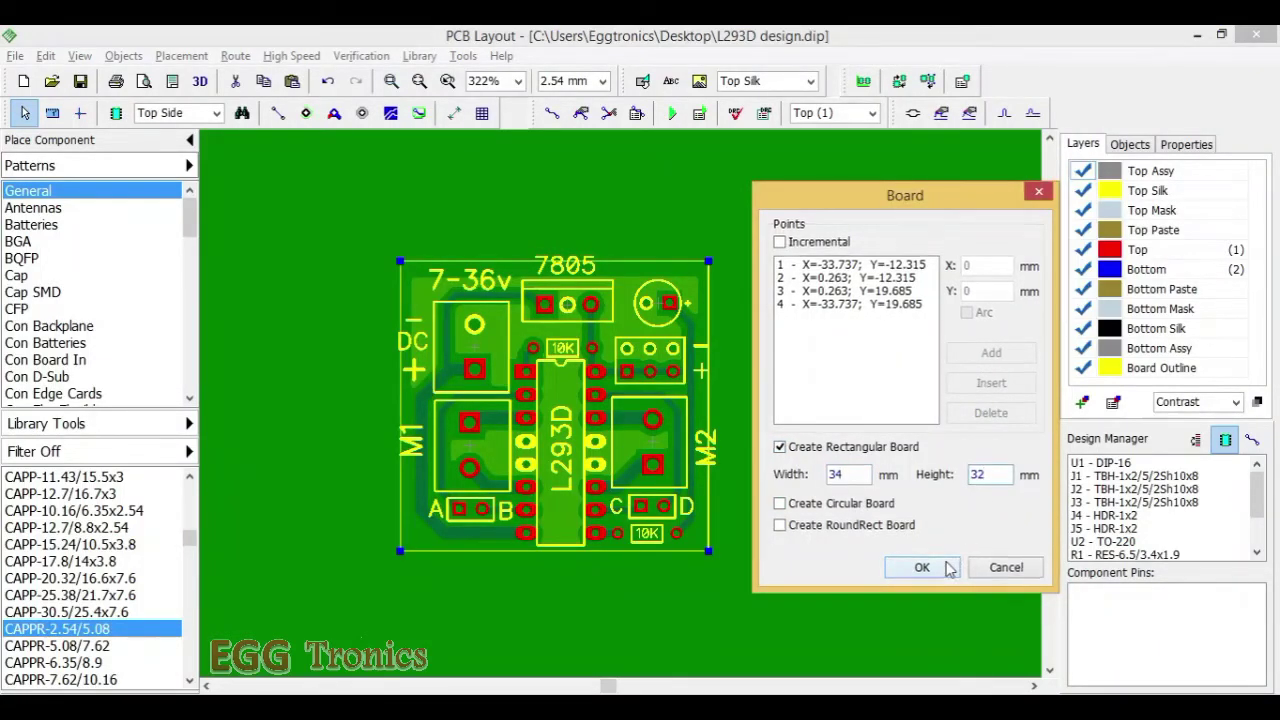
left_click(922, 566)
Move the 7805 label and the DC connector's silkscreen labels fully inside the board outline.
scroll(525, 210, "up", 1)
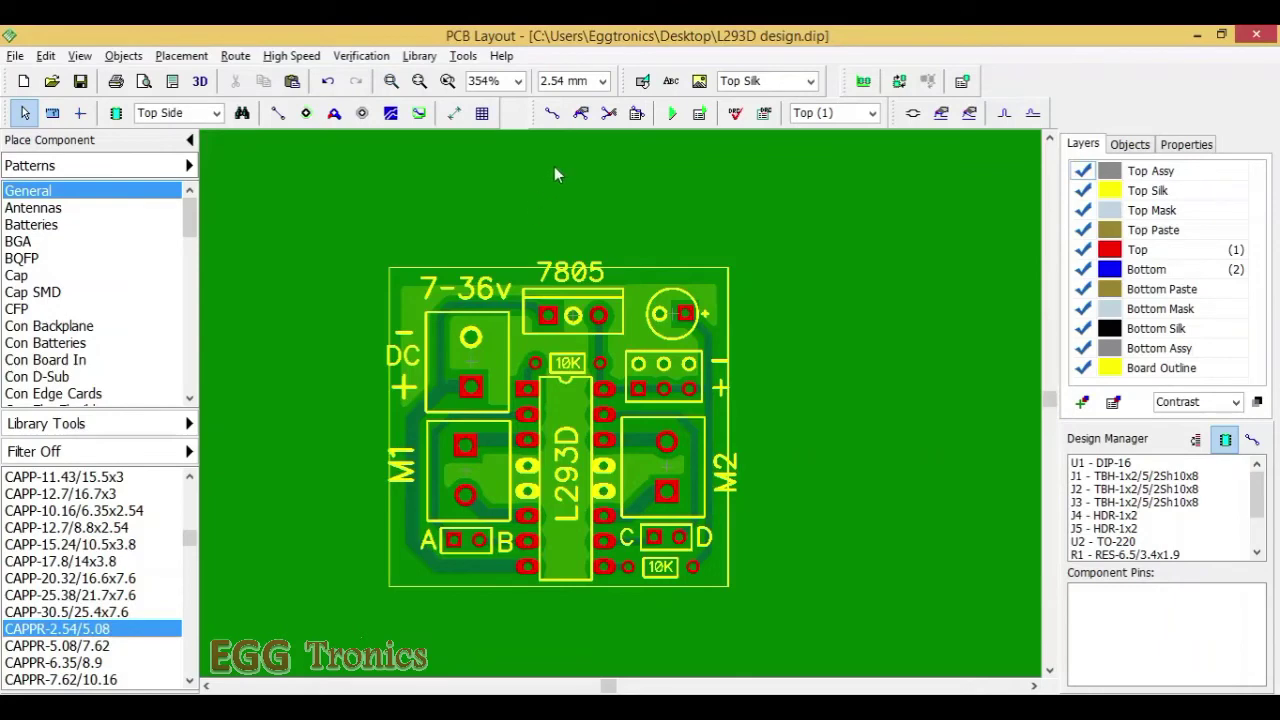
scroll(589, 181, "up", 6)
left_click(635, 365)
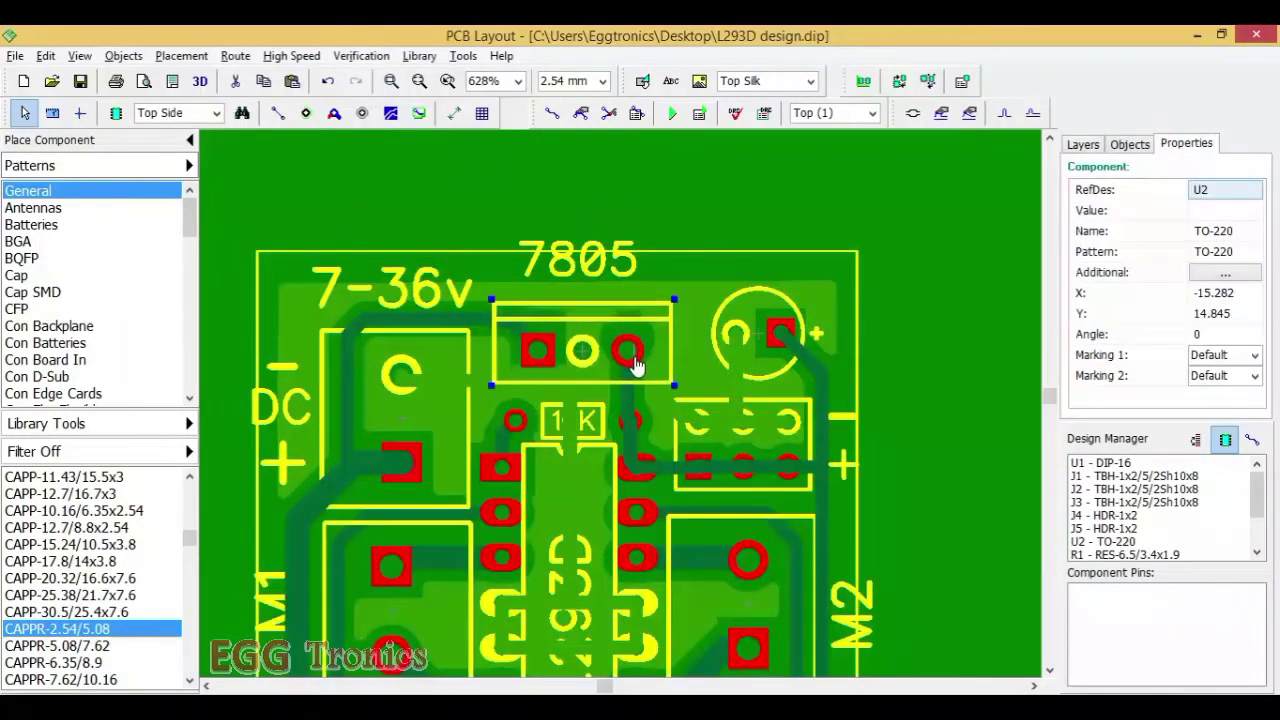
left_click(578, 260)
scroll(665, 197, "down", 3)
left_click(408, 390)
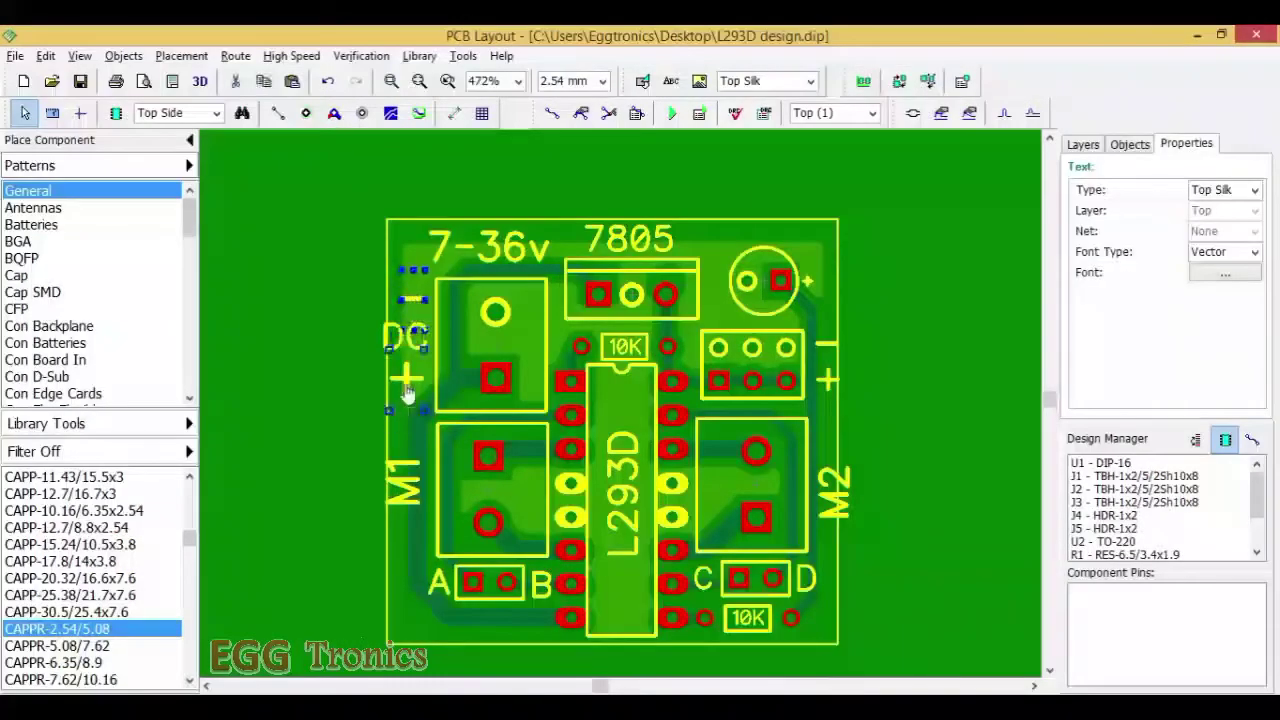
left_click_drag(405, 386, 408, 397)
left_click_drag(409, 346, 412, 346)
left_click(302, 286)
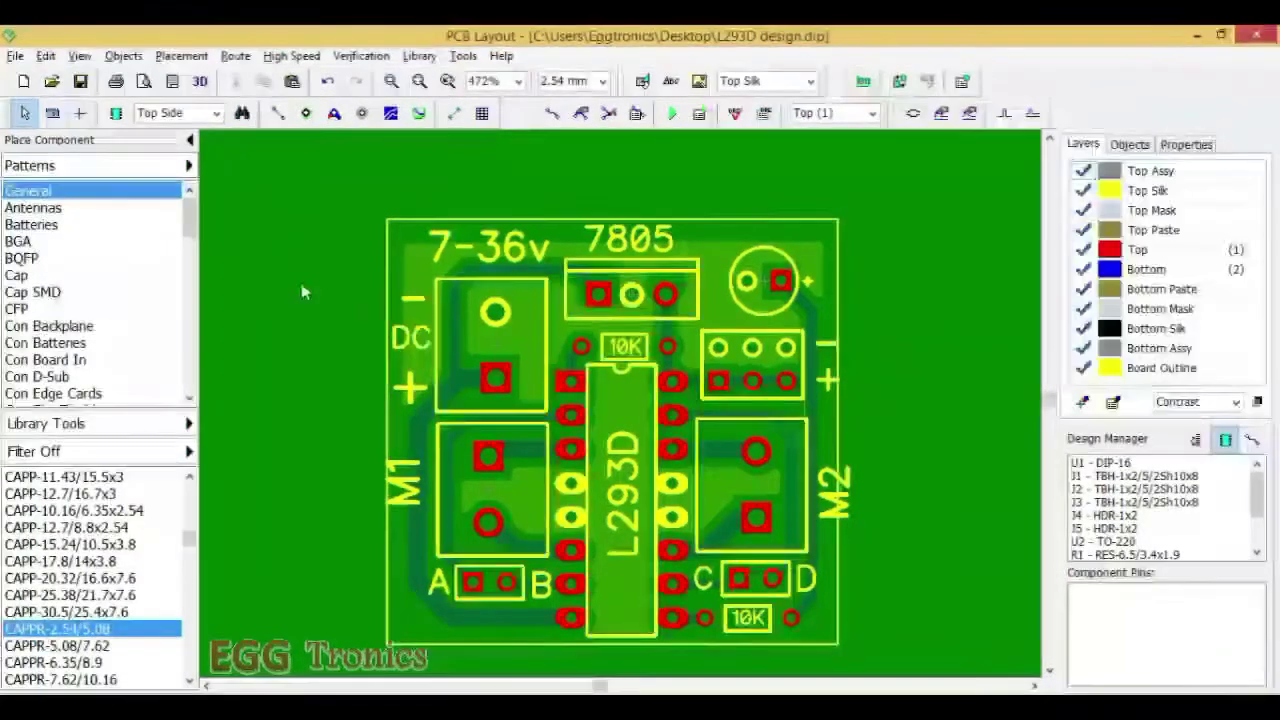
Shrink the M1 label and shift the plus and minus labels beside the 2x3 header inside the outline.
scroll(303, 292, "down", 1)
left_click(400, 460)
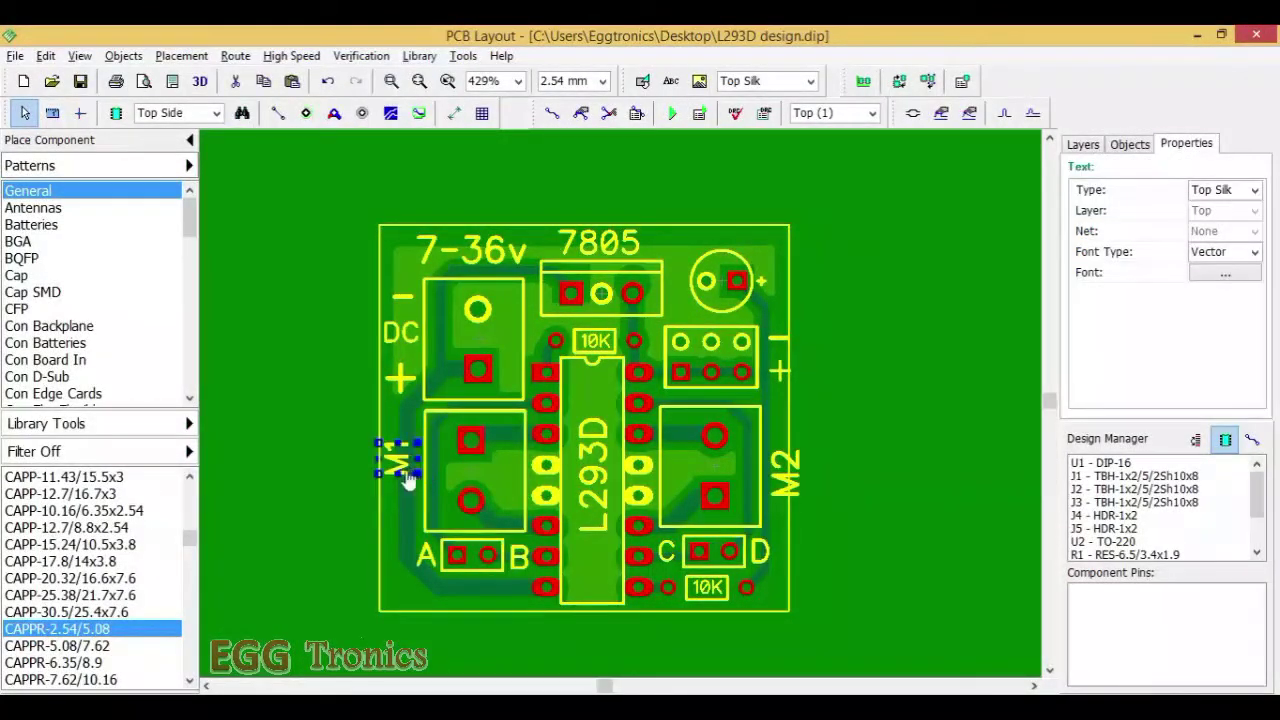
left_click(933, 516)
left_click(796, 488)
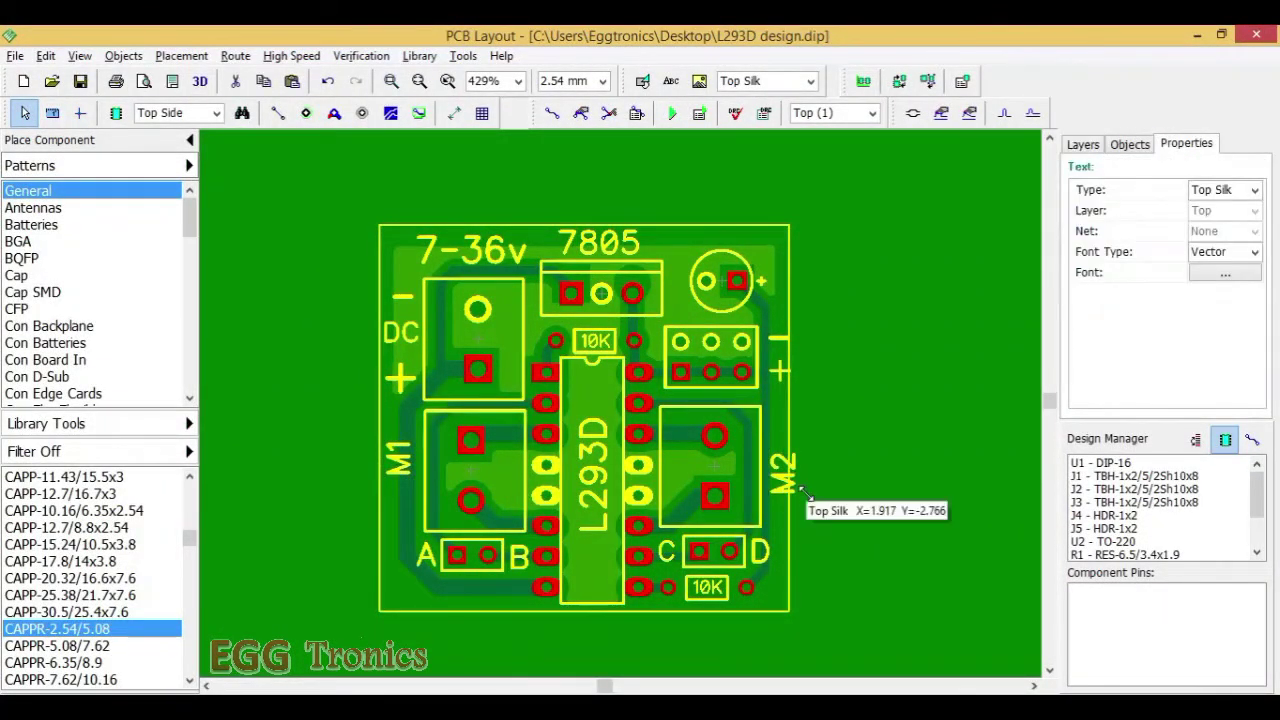
scroll(787, 374, "up", 3)
left_click_drag(777, 376, 770, 381)
left_click_drag(779, 331, 772, 331)
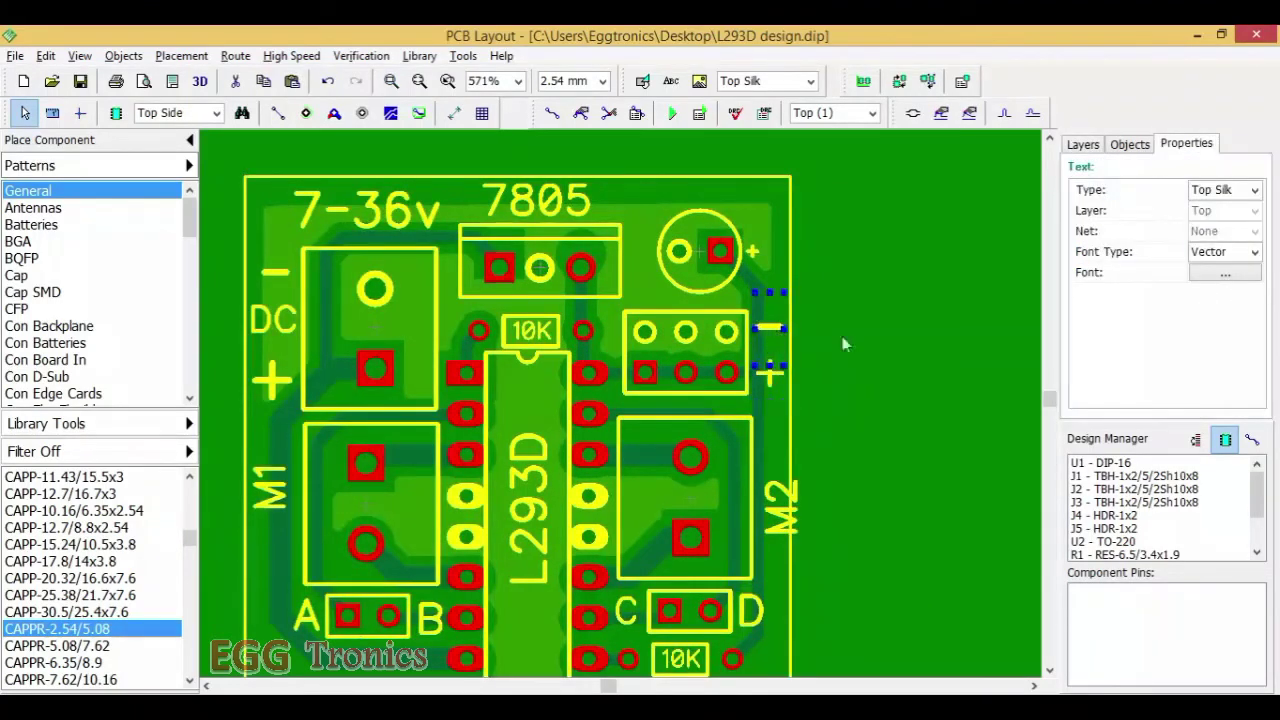
Shrink the M2 label to fit within the board outline, reposition the M1 label, and save the design.
scroll(842, 344, "down", 1)
left_click(788, 468)
left_click(330, 445)
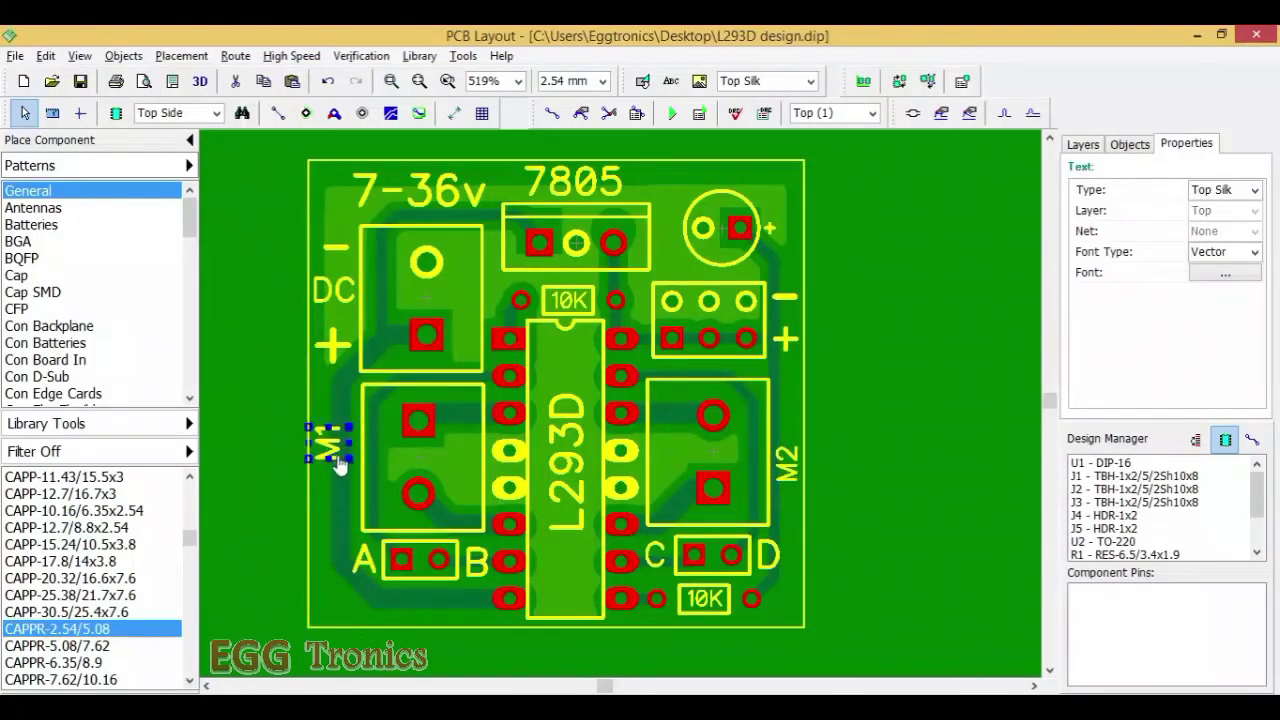
left_click_drag(336, 459, 345, 462)
left_click(265, 451)
scroll(265, 450, "down", 2)
key("ctrl+s")
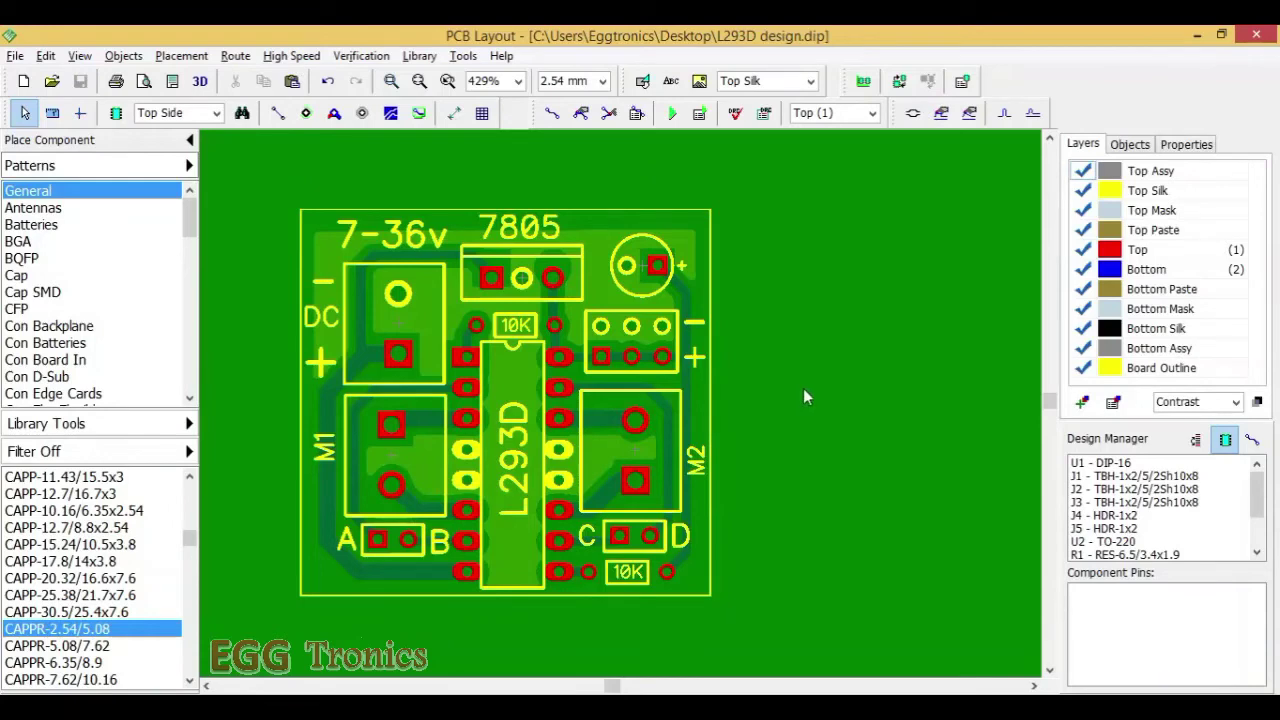
Place a horizontal dimension along the board's upper edge and a vertical dimension along its right edge.
left_click(190, 140)
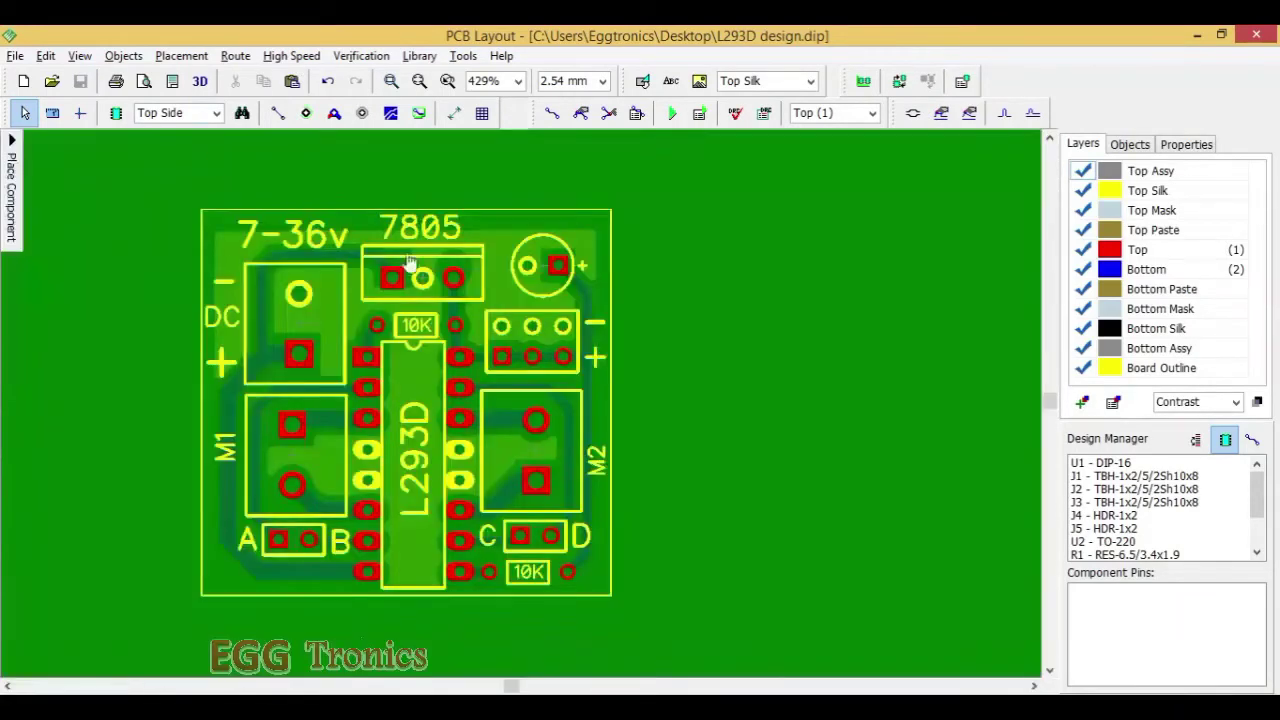
scroll(686, 372, "down", 1)
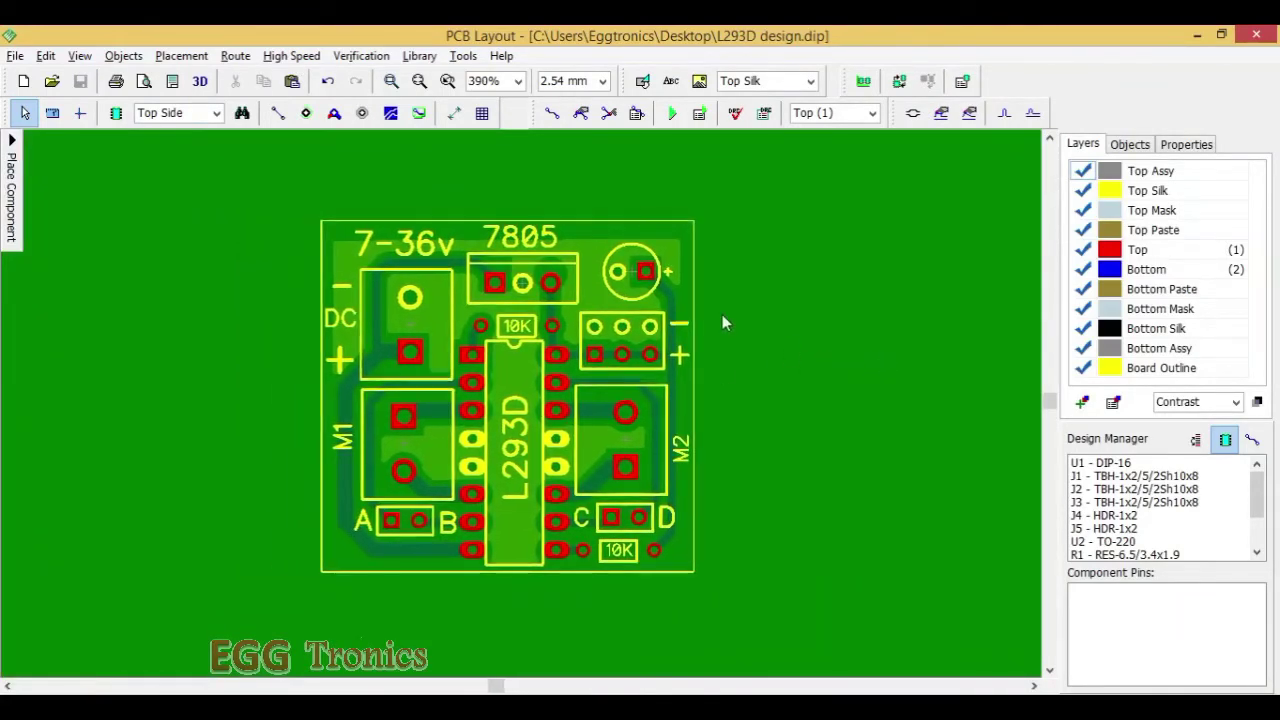
left_click(455, 113)
left_click(457, 145)
left_click(322, 213)
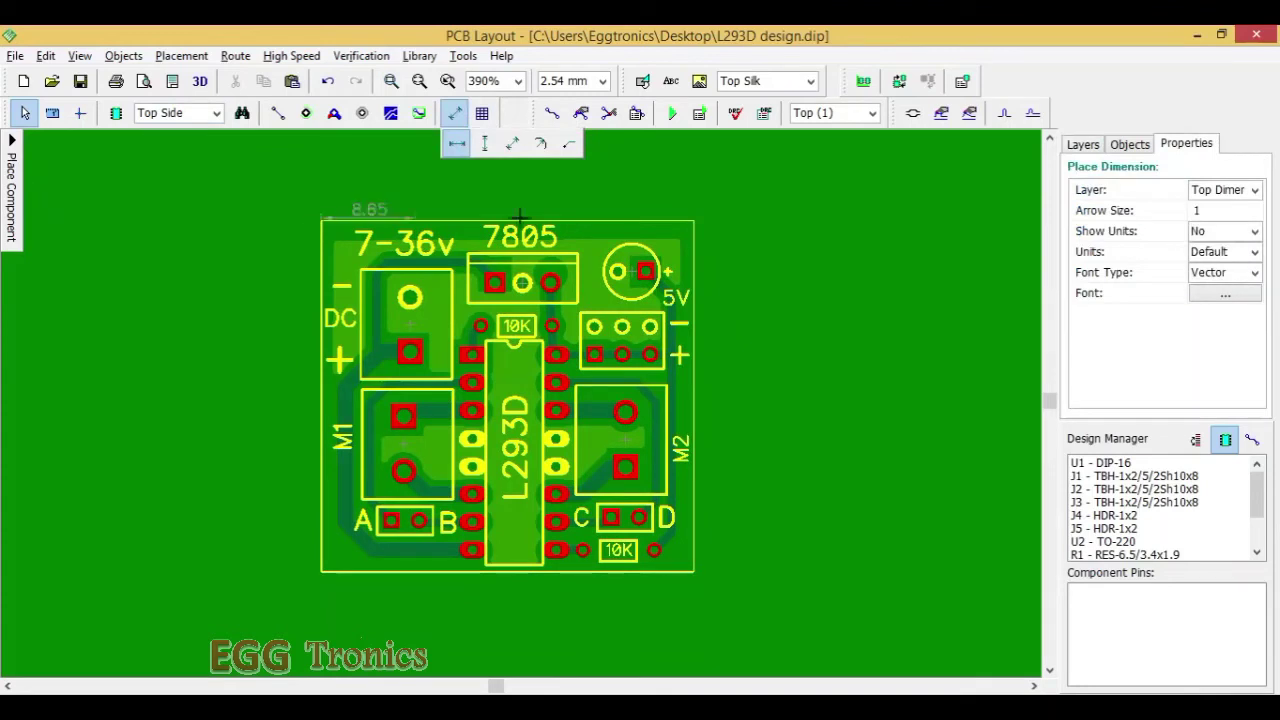
left_click(690, 213)
left_click(485, 143)
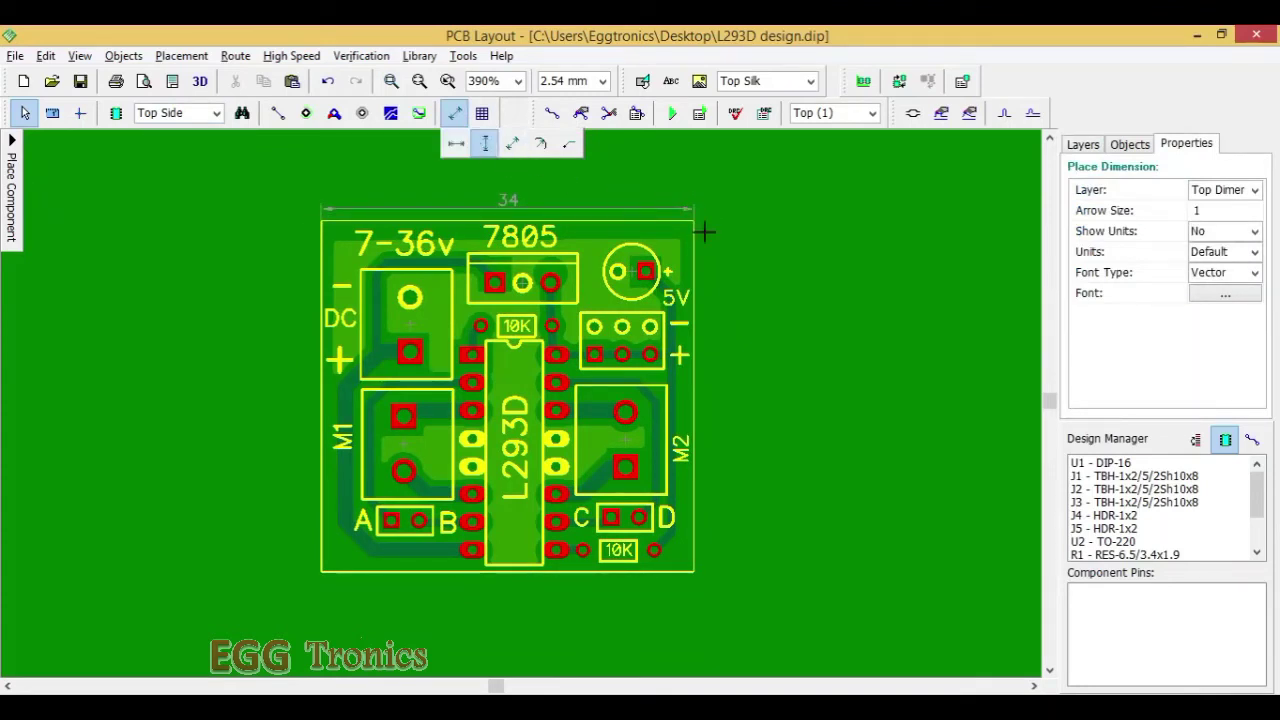
left_click(693, 238)
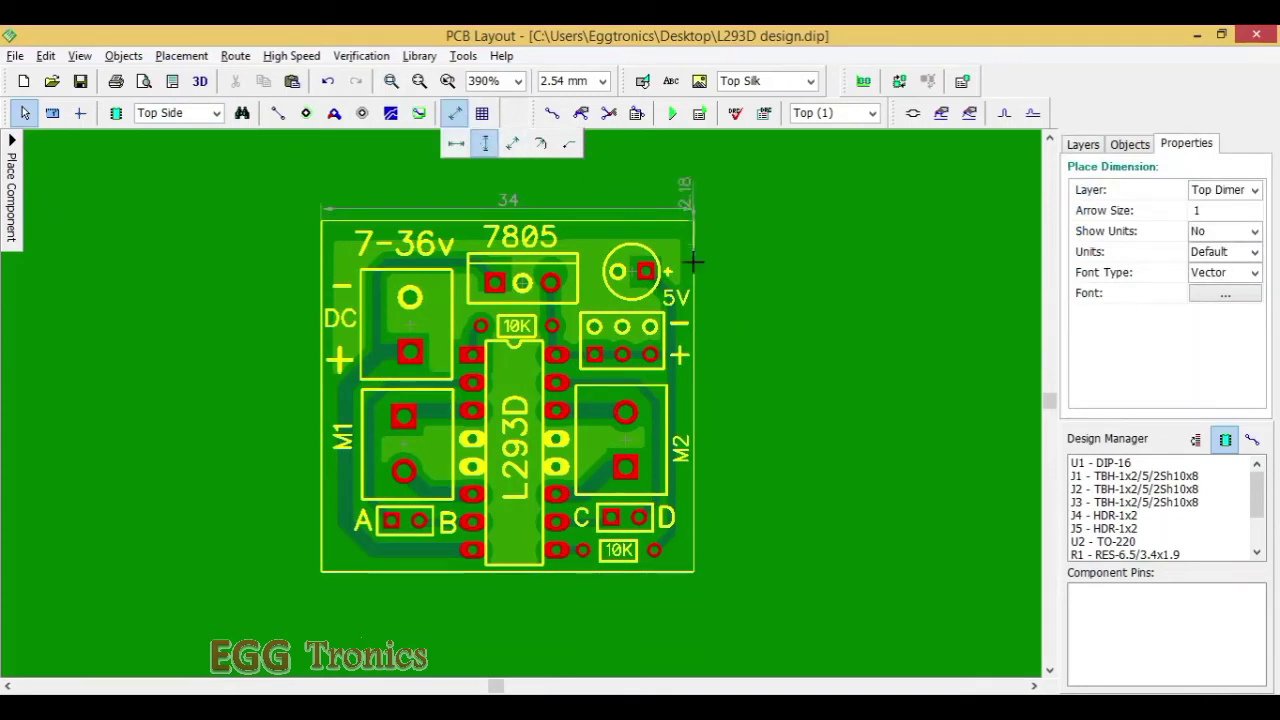
left_click(709, 569)
right_click(828, 427)
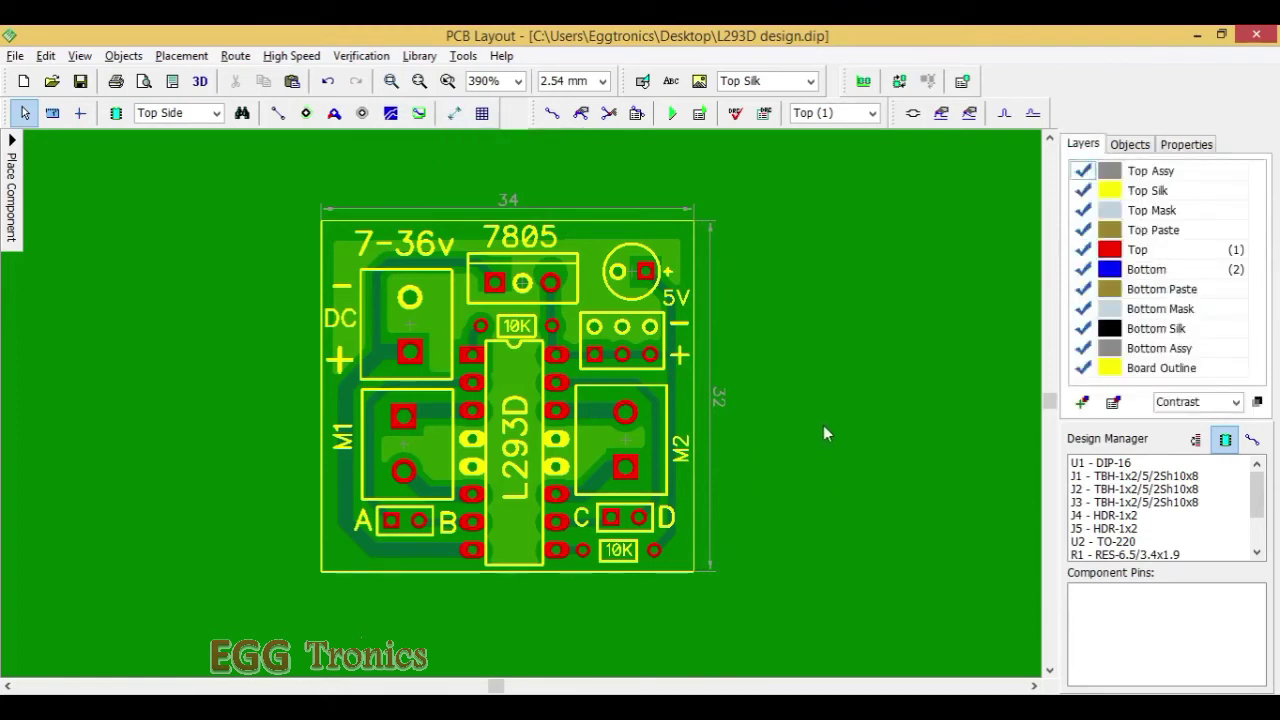
Open the 3D visualization of the finished board.
middle_click_drag(822, 429, 790, 429)
scroll(791, 433, "up", 1)
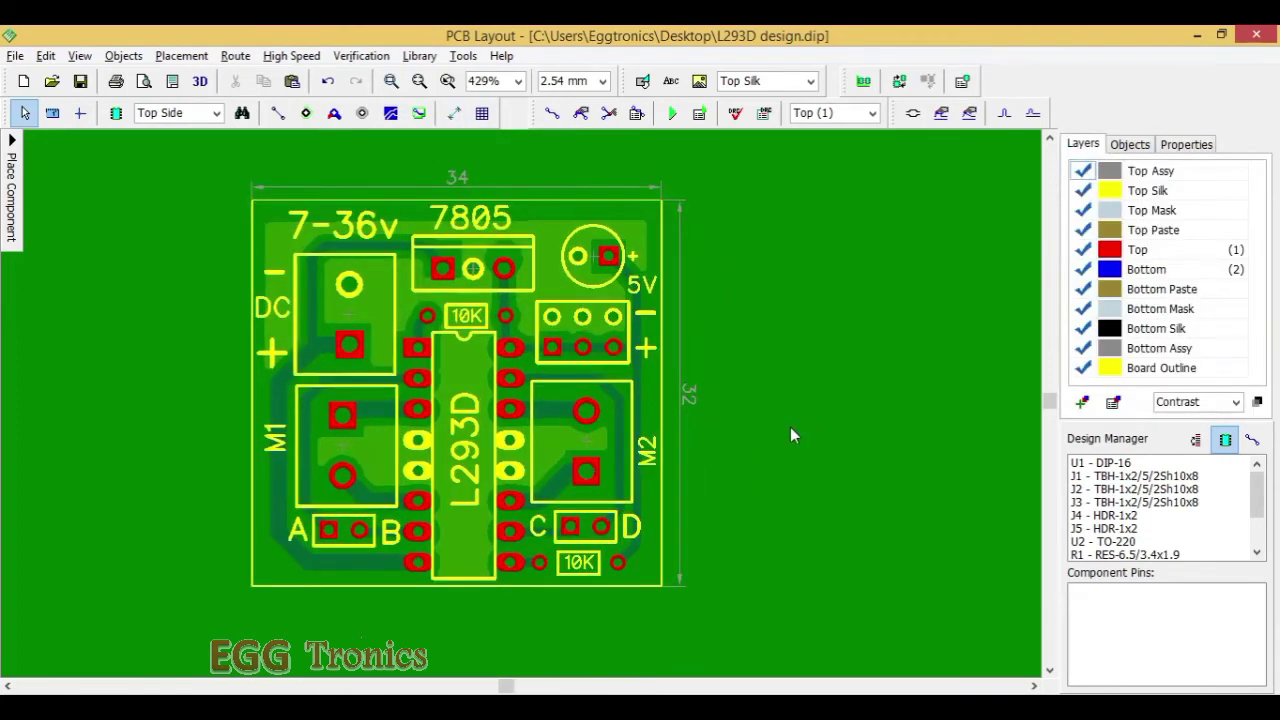
right_click_drag(794, 420, 739, 426)
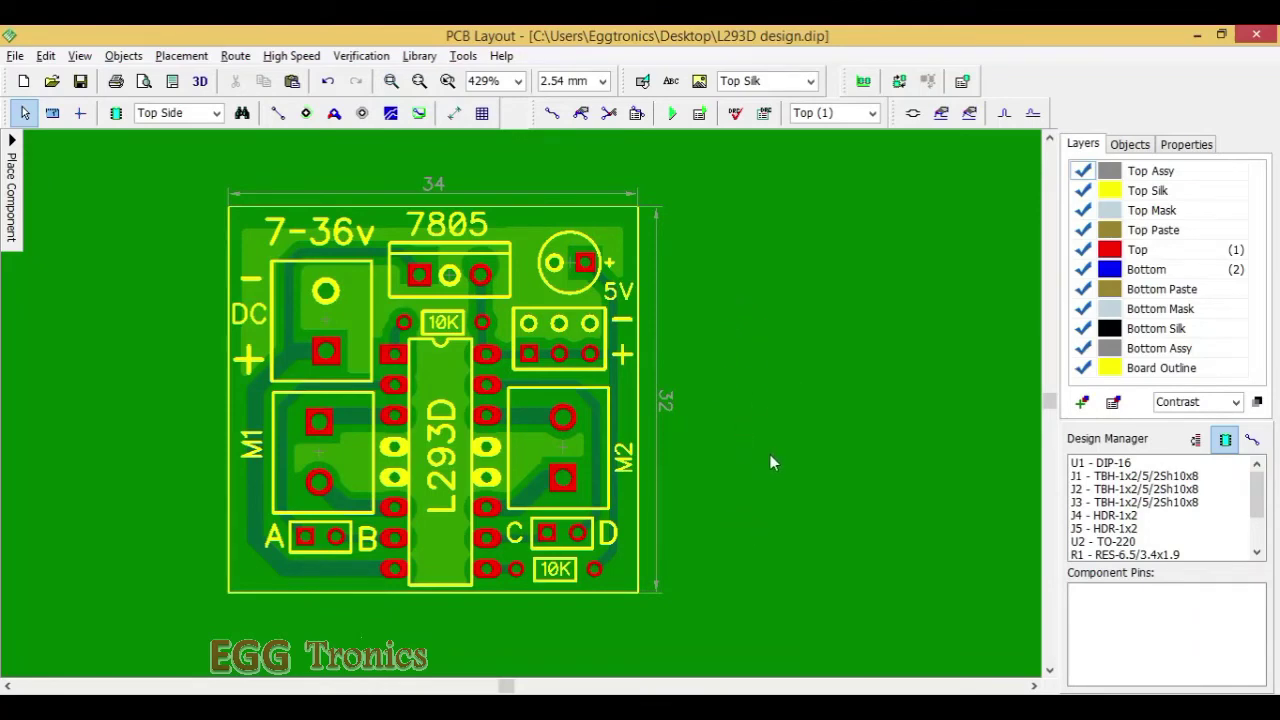
left_click(462, 56)
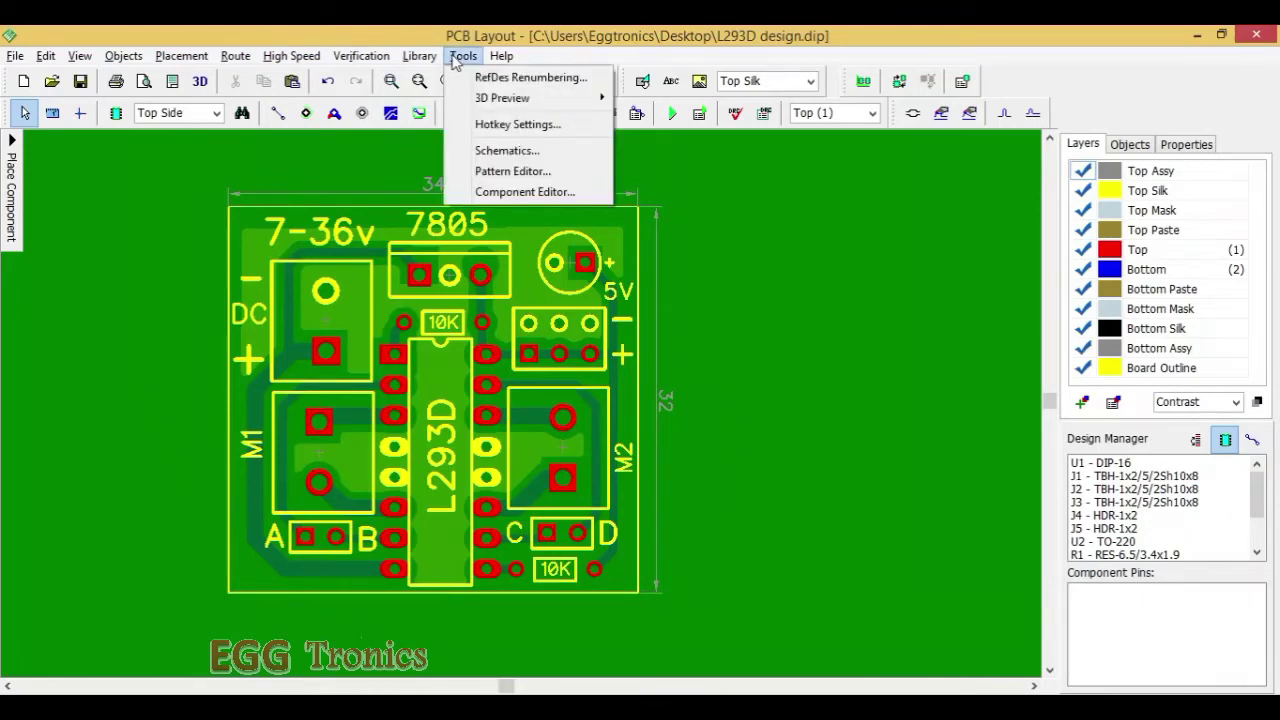
mouse_move(498, 97)
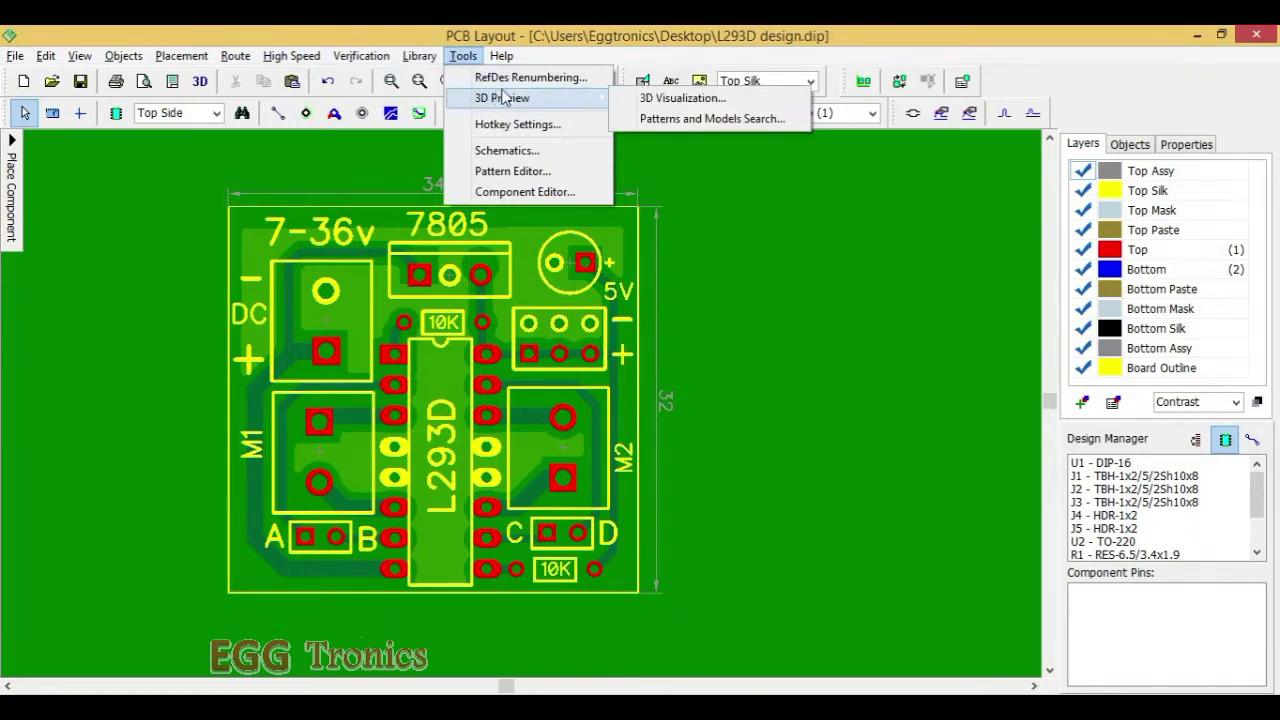
left_click(672, 98)
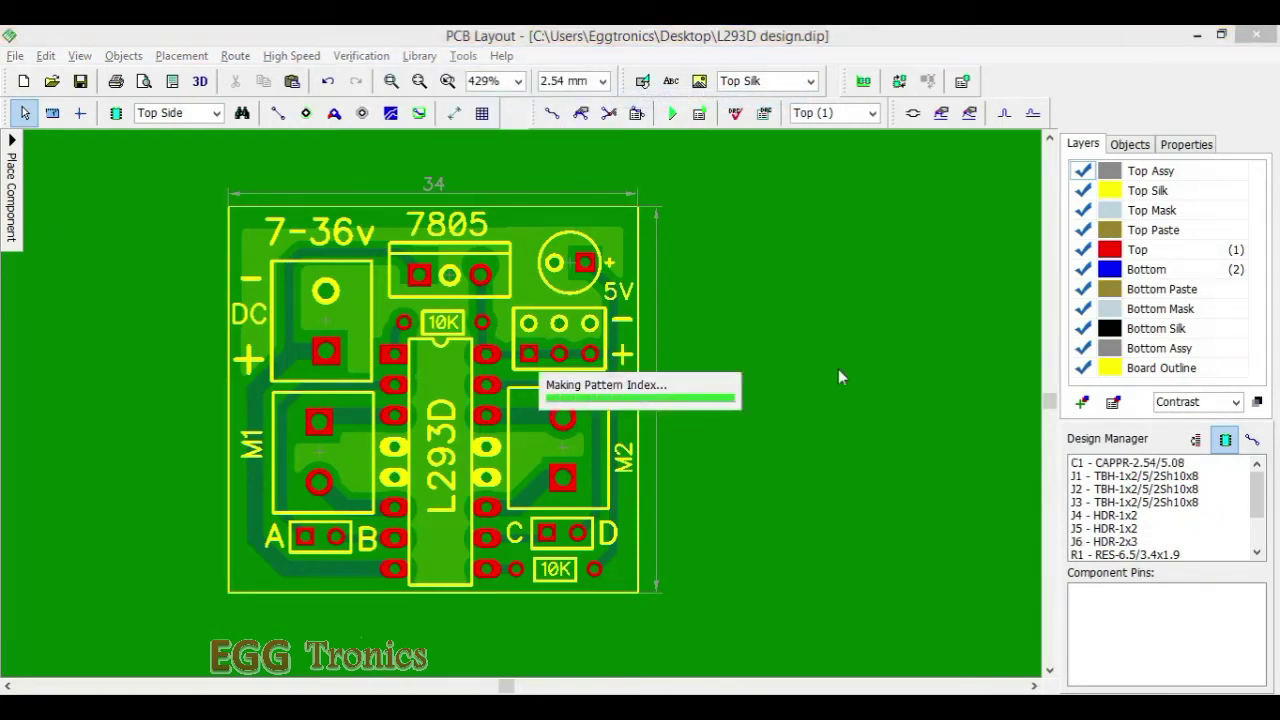
left_click(824, 440)
left_click(799, 534)
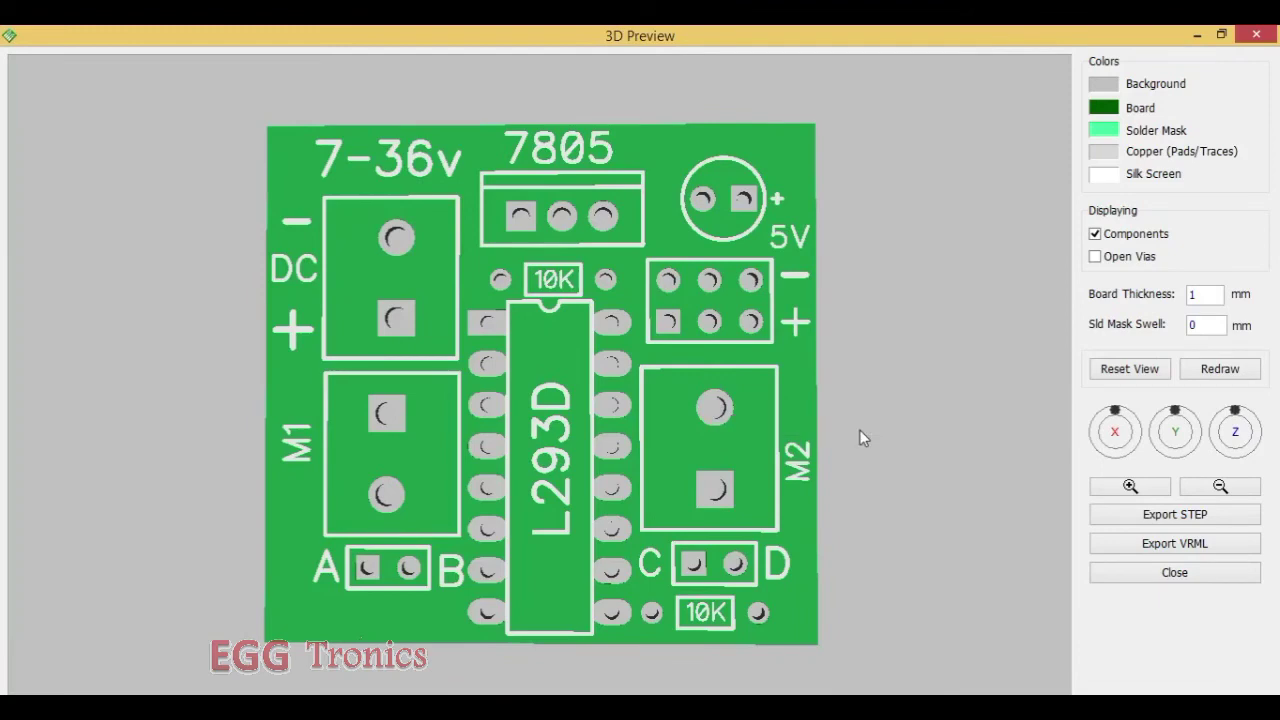
Rotate the 3D board to examine the silkscreen side and the copper side with its traces and pour.
mouse_move(660, 412)
left_mouse_down()
mouse_move(673, 384)
mouse_move(663, 378)
mouse_move(663, 394)
left_mouse_up()
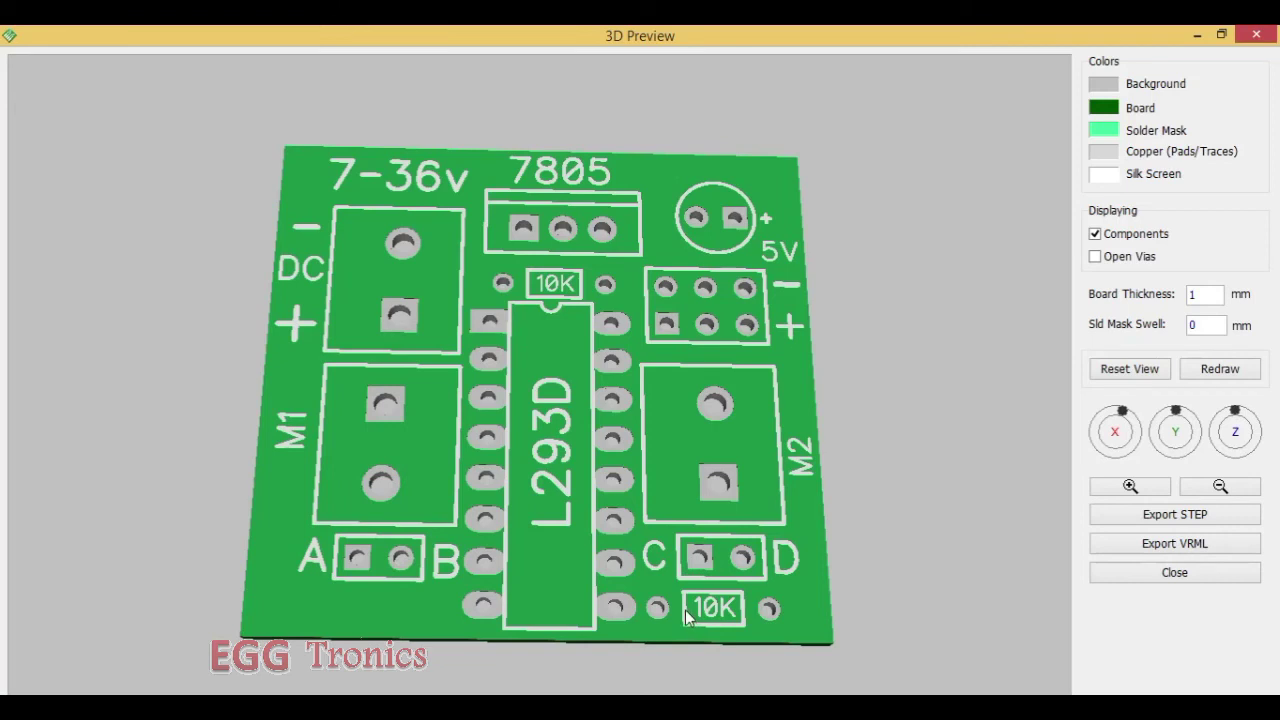
left_click_drag(551, 285, 593, 425)
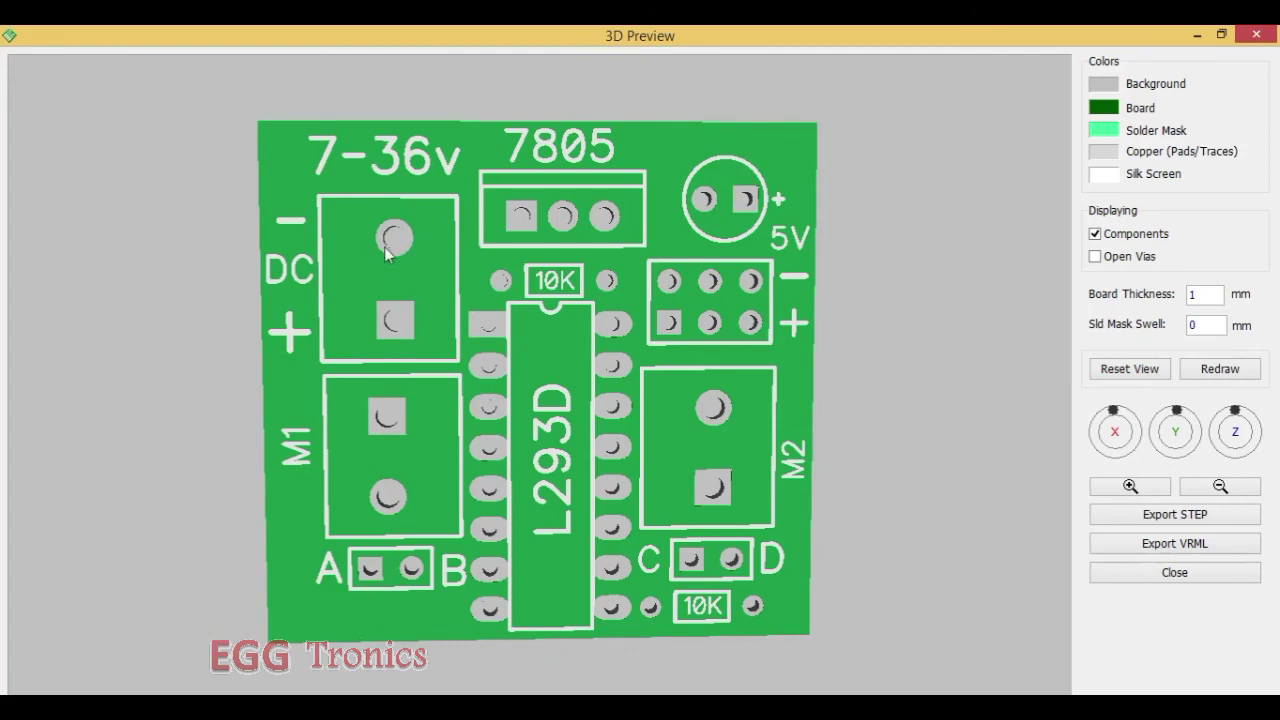
left_click_drag(375, 252, 655, 453)
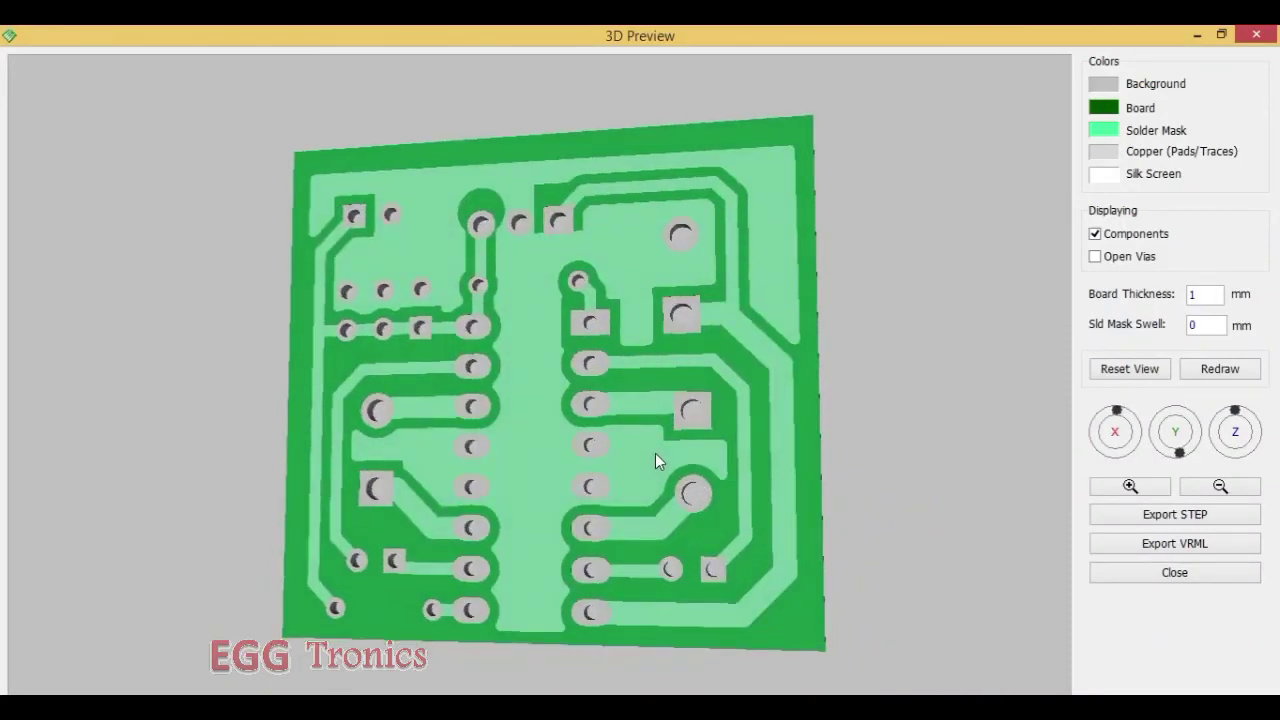
left_click_drag(722, 403, 571, 389)
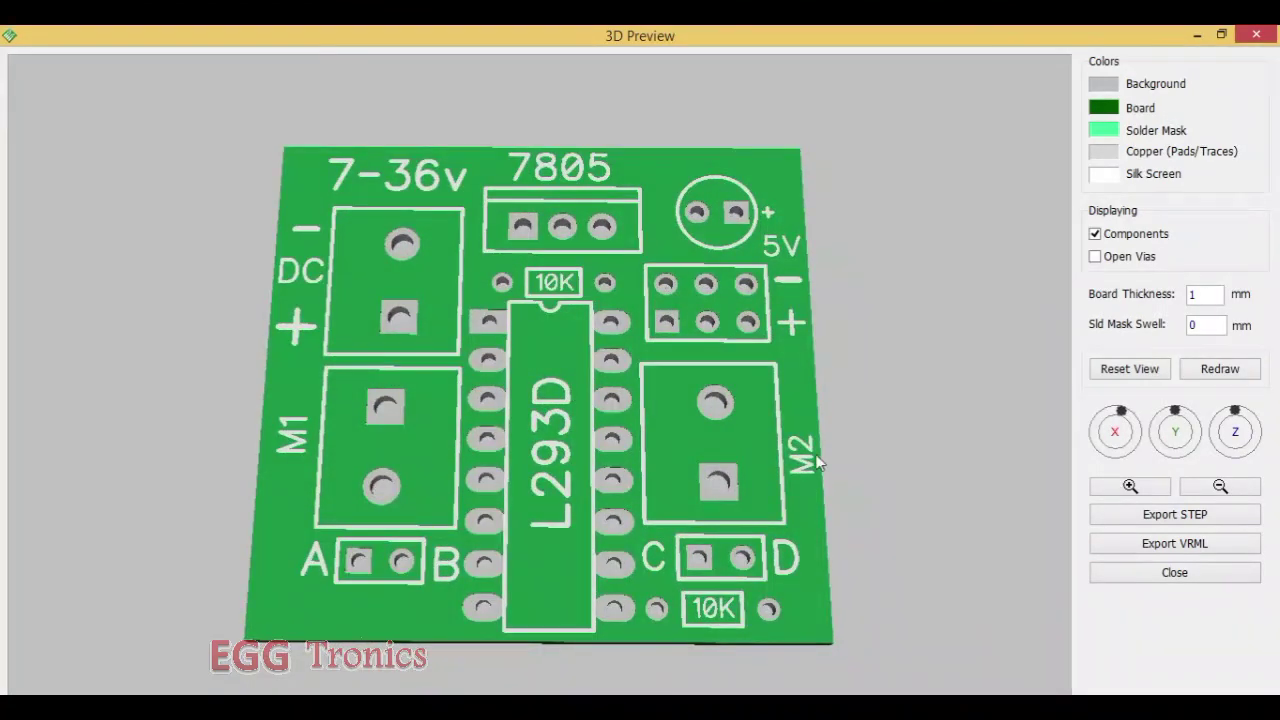